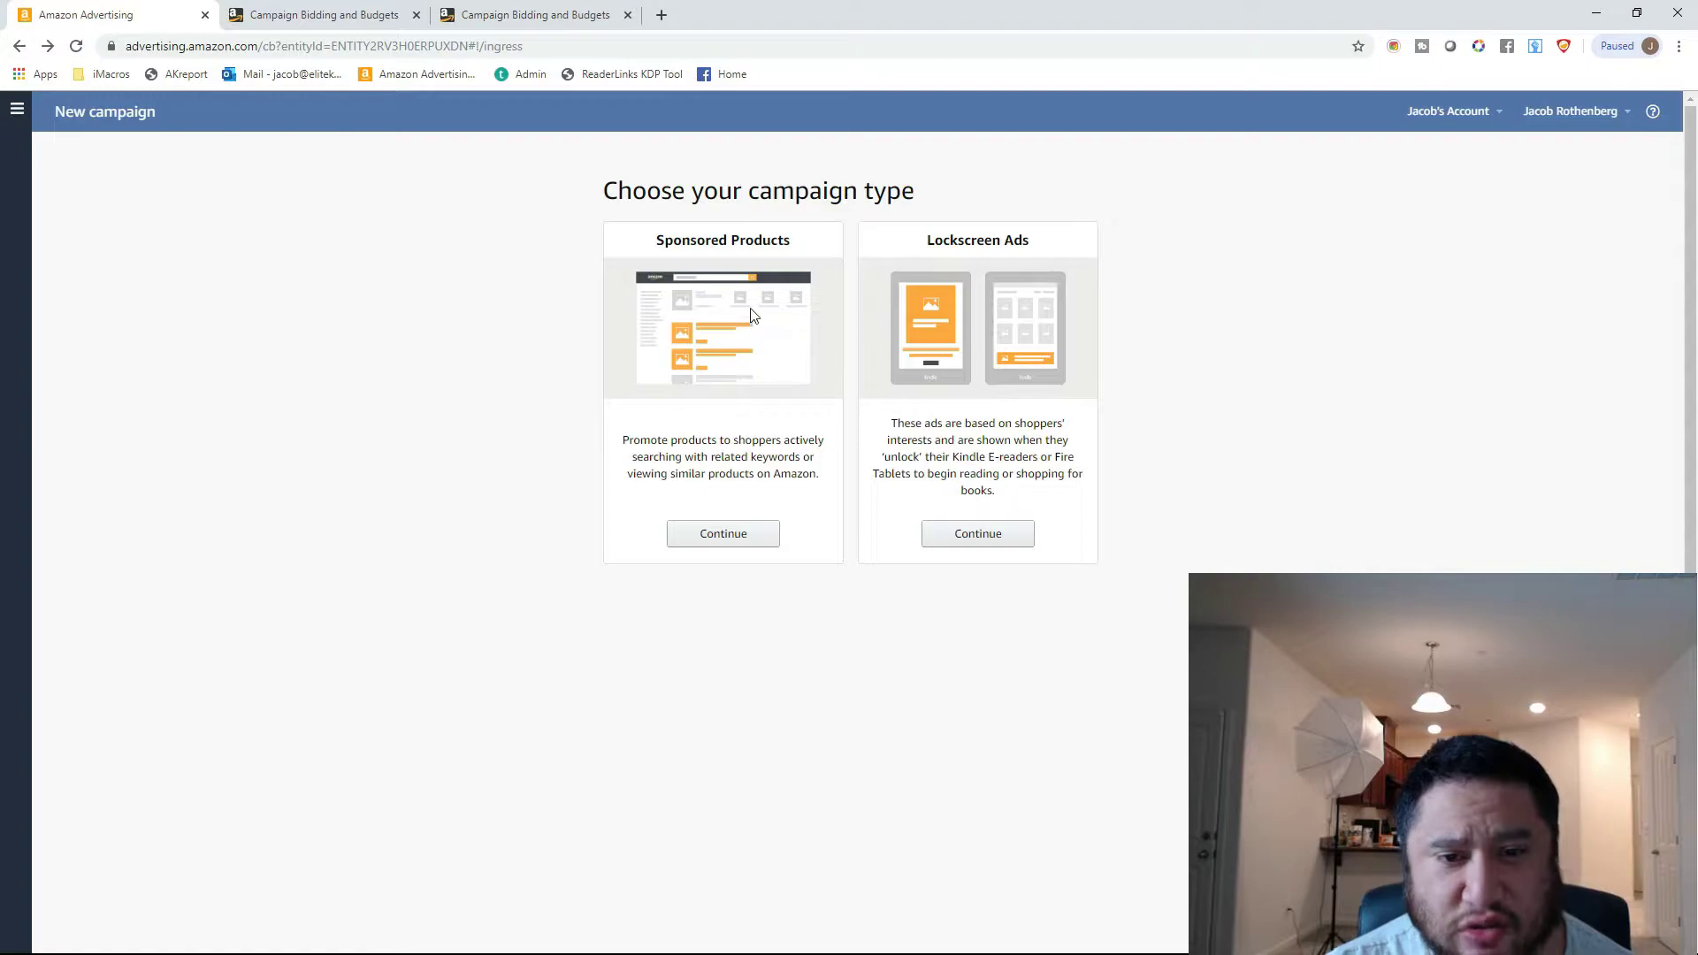
# Start a new Sponsored Products campaign and name it Hunting For Kids.
pyautogui.click(715, 538)
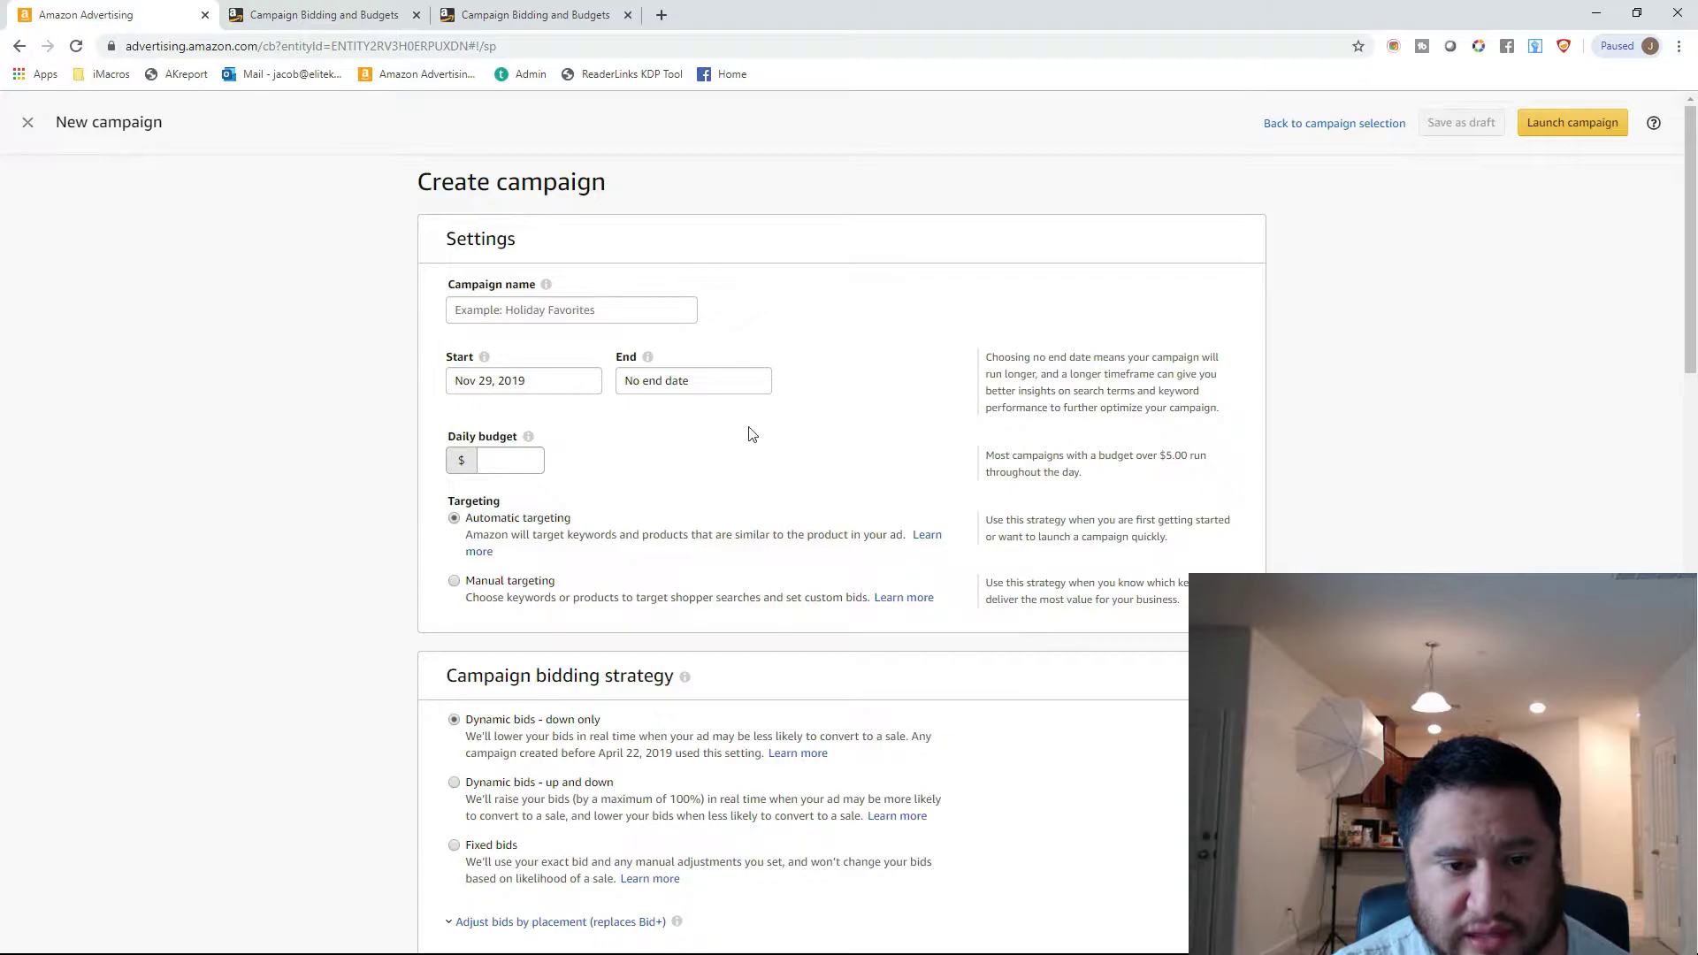
pyautogui.click(668, 316)
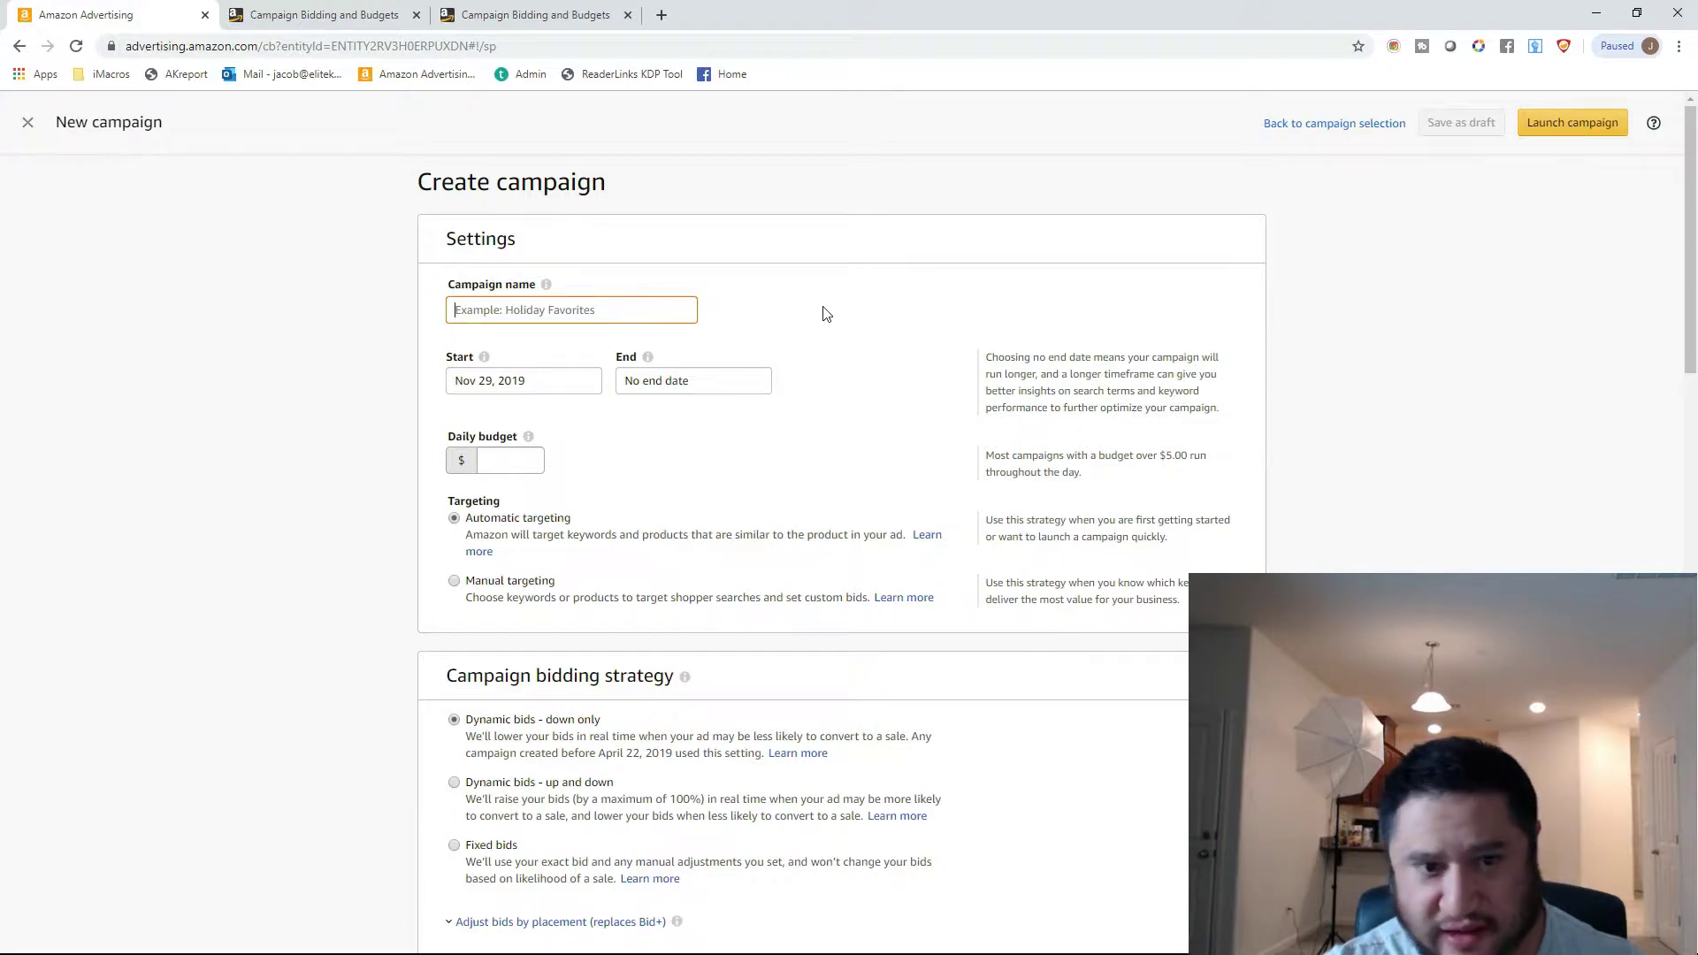
pyautogui.write('Hunting For Kids')
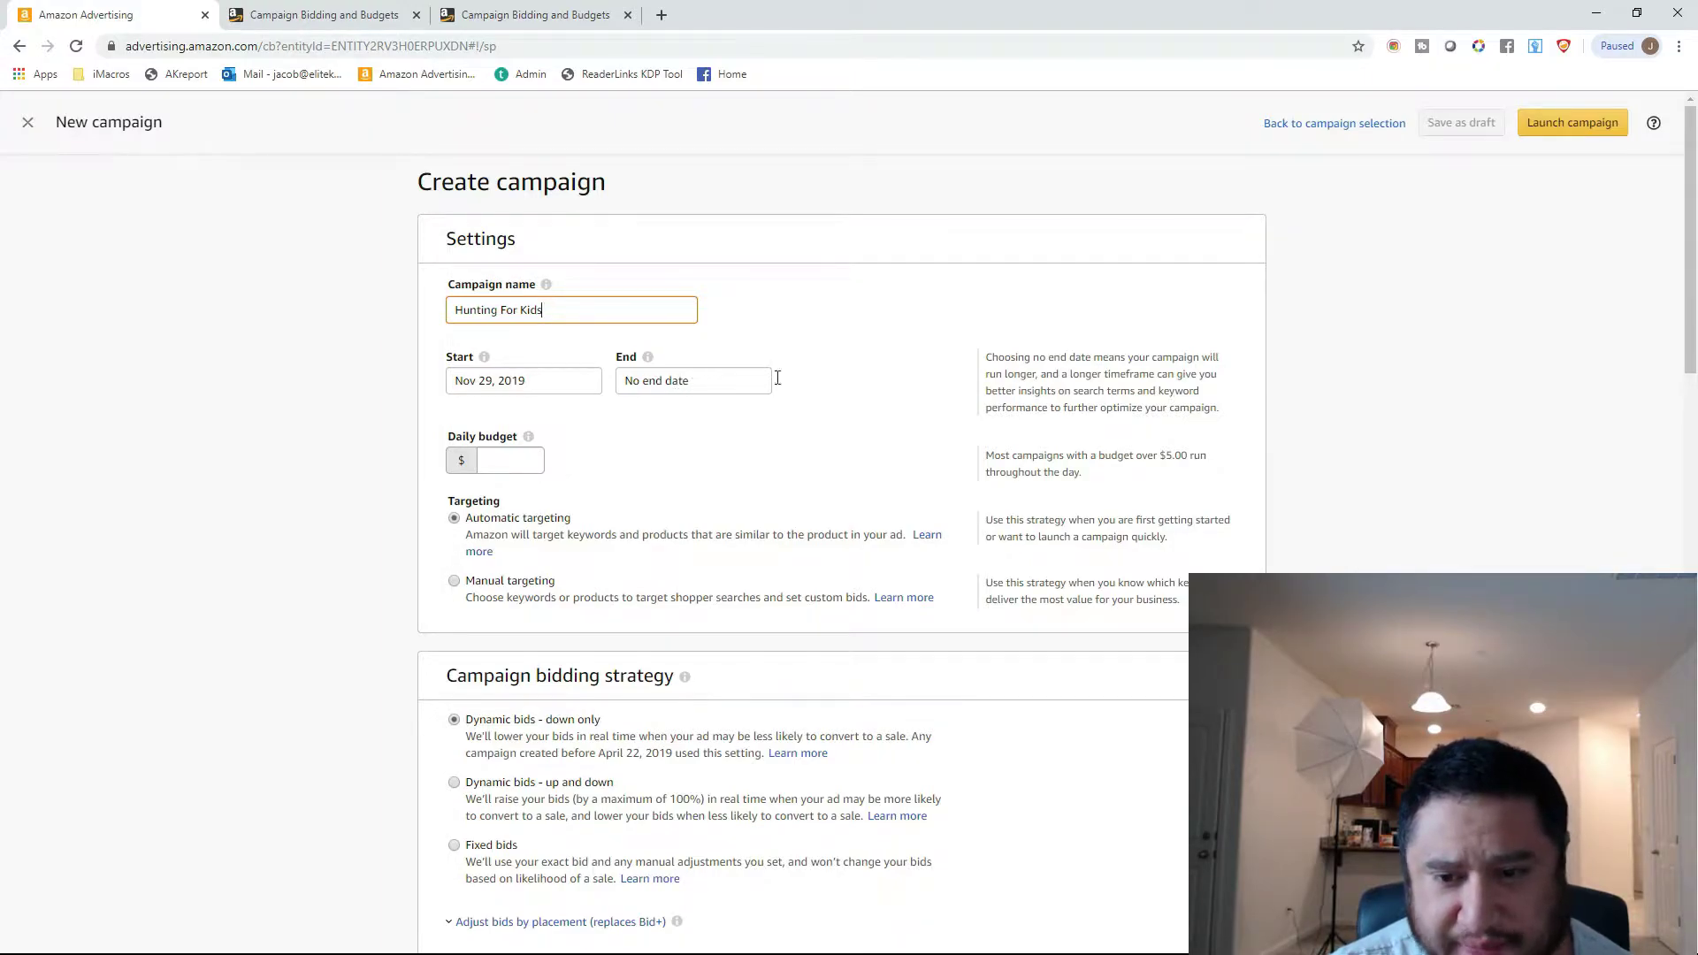
# Read the info notes on start date, end date and daily budget, and set the daily budget to $10.
pyautogui.scroll(-1, 858, 382)
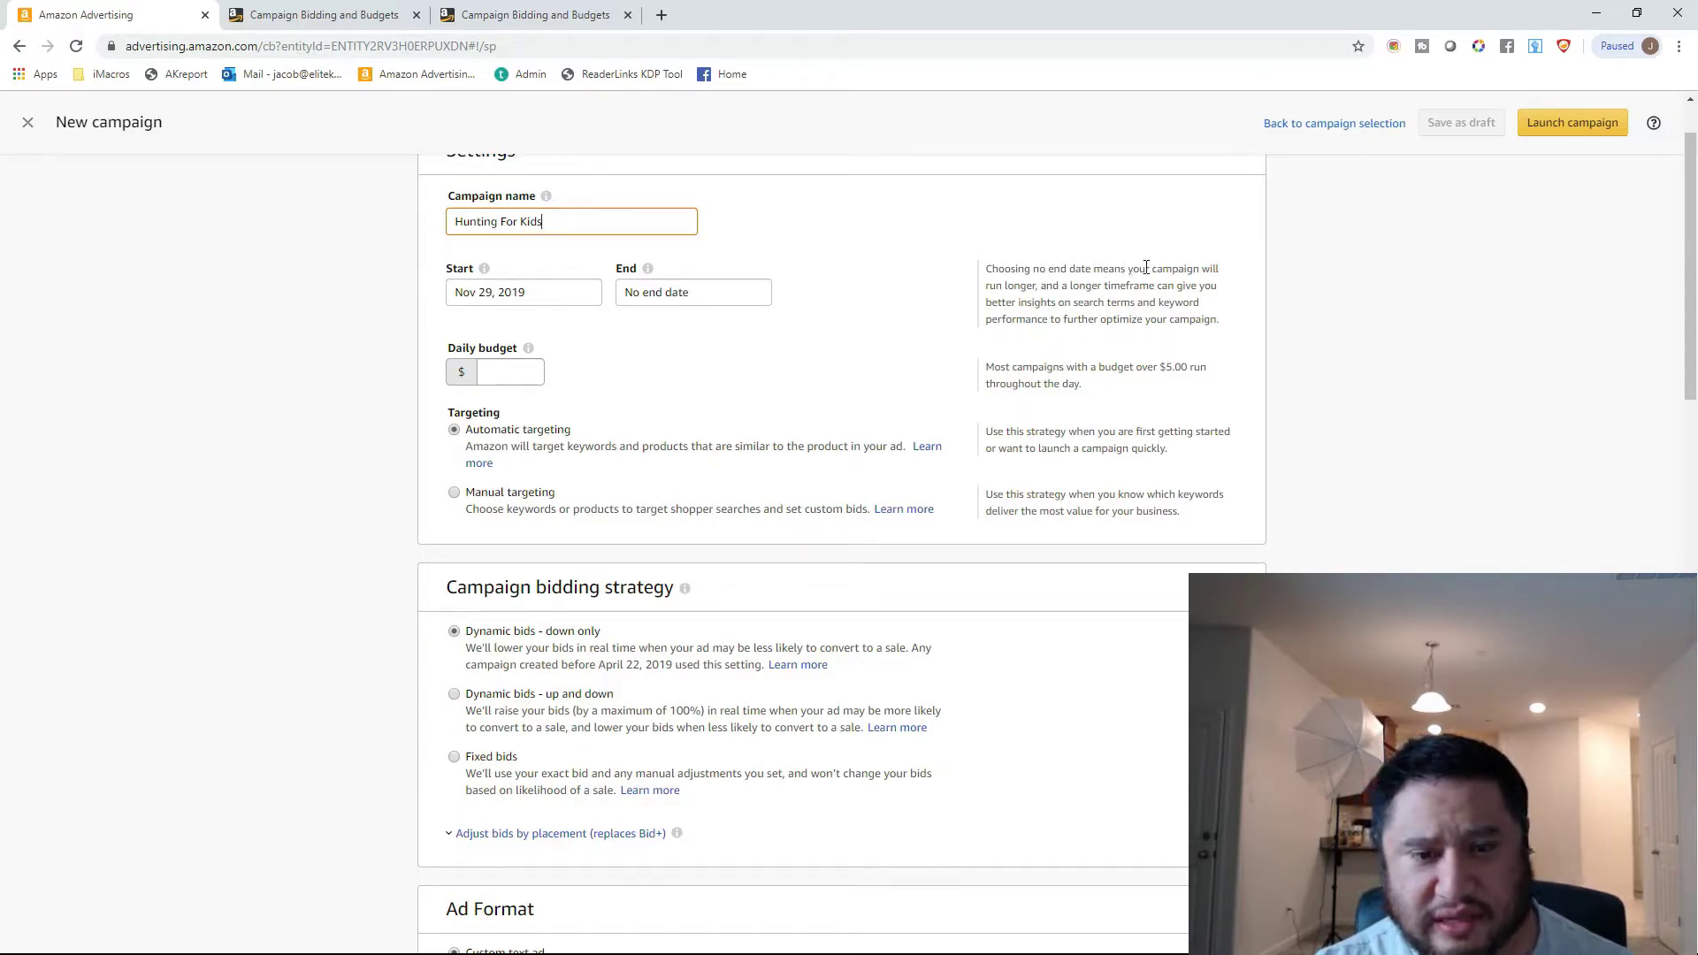
pyautogui.click(484, 272)
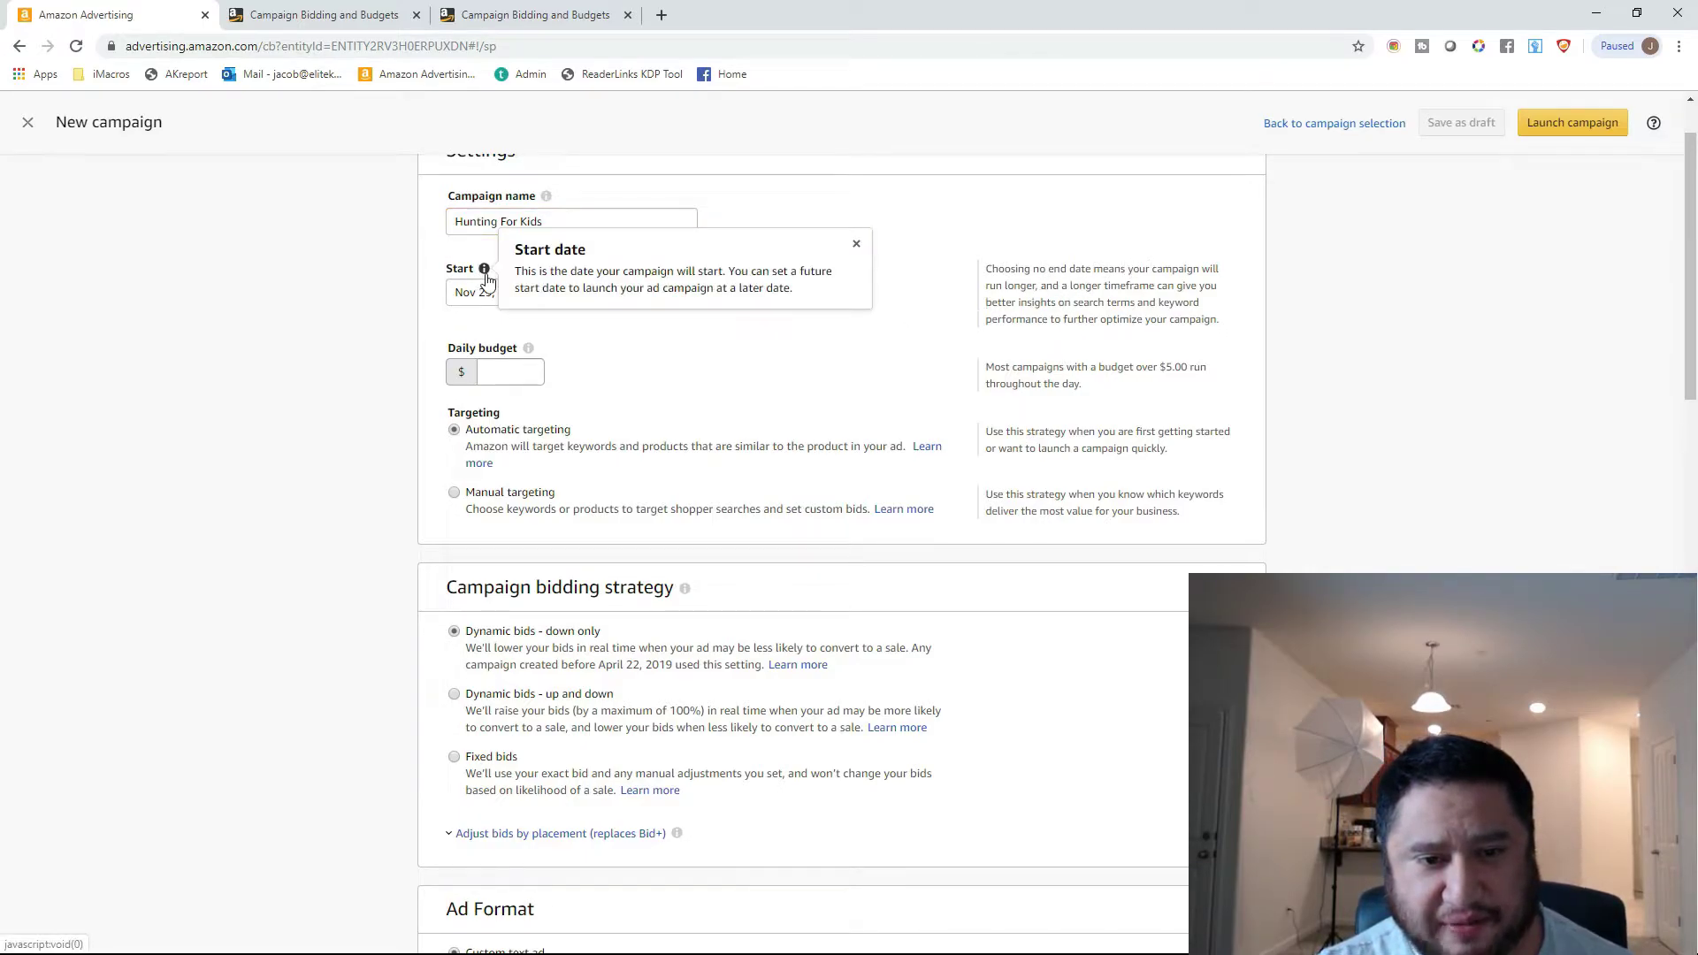
pyautogui.click(646, 270)
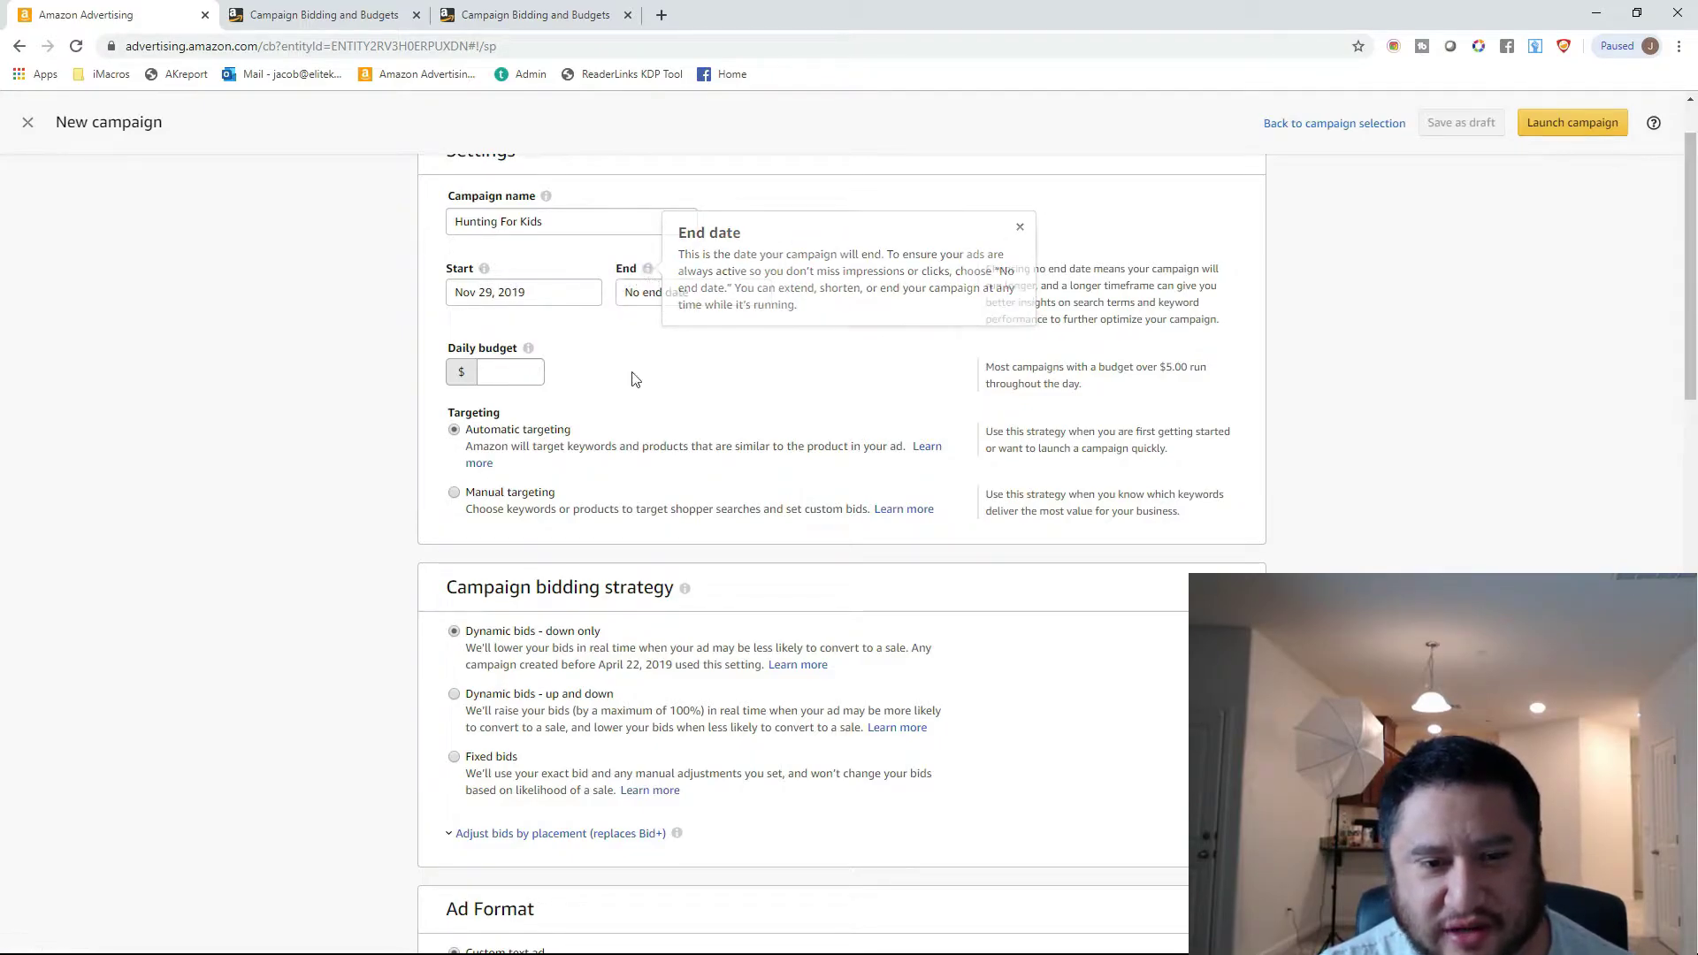
pyautogui.click(528, 349)
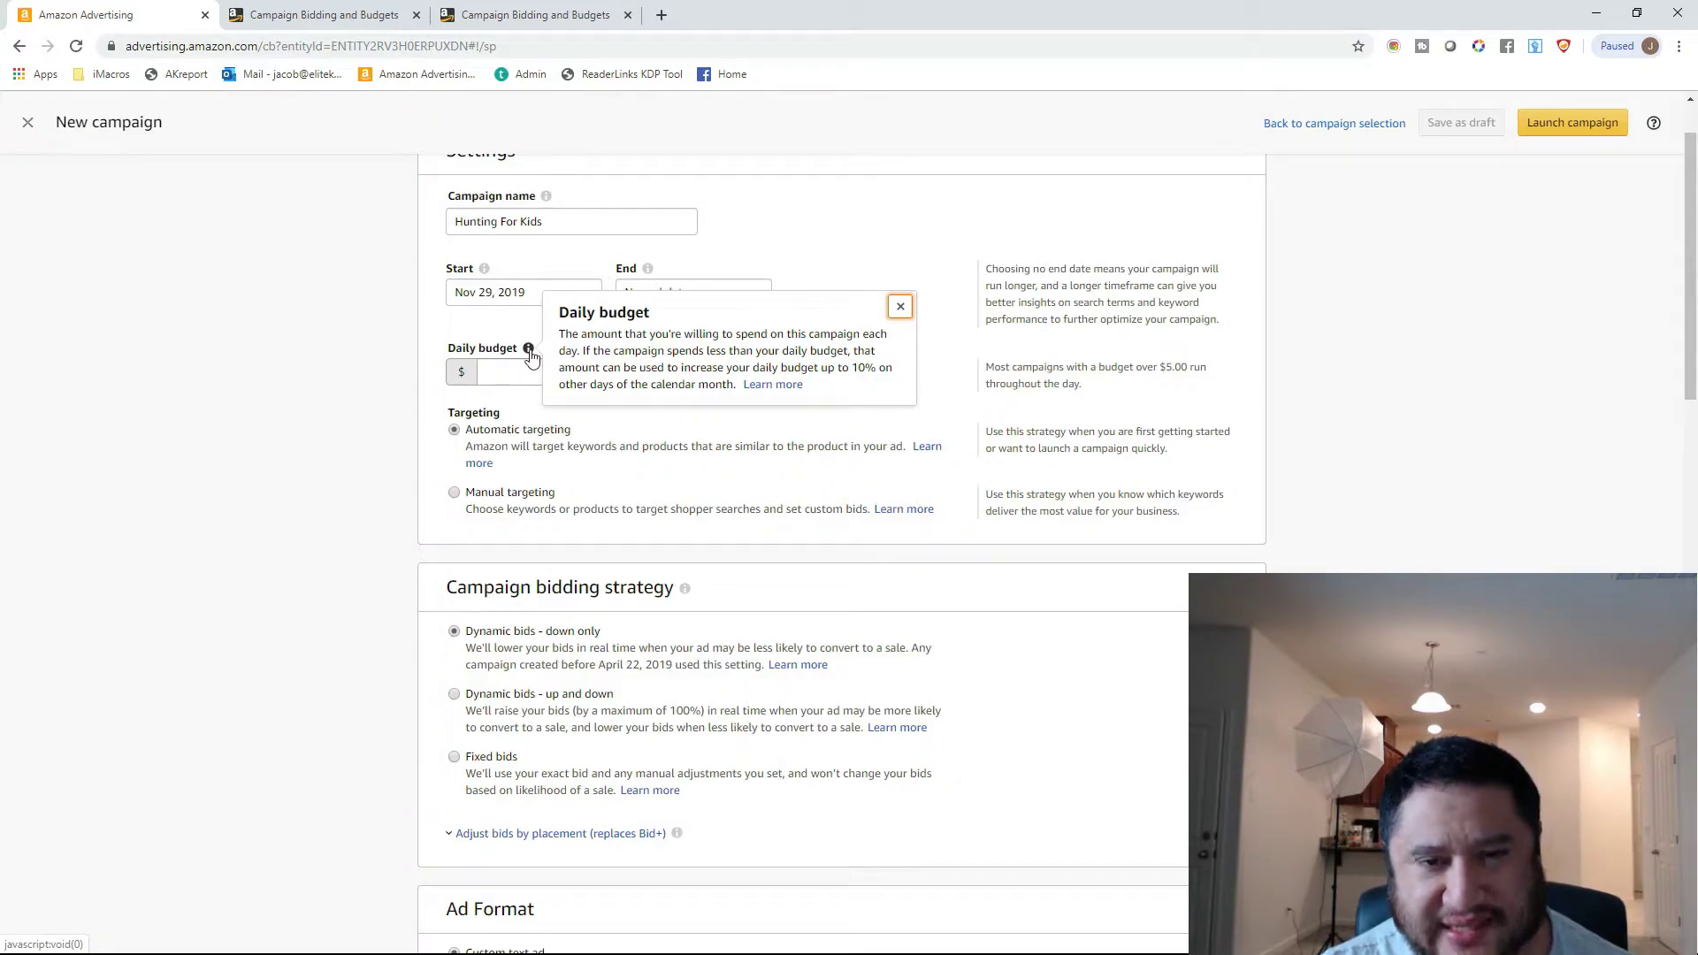
pyautogui.moveTo(527, 355)
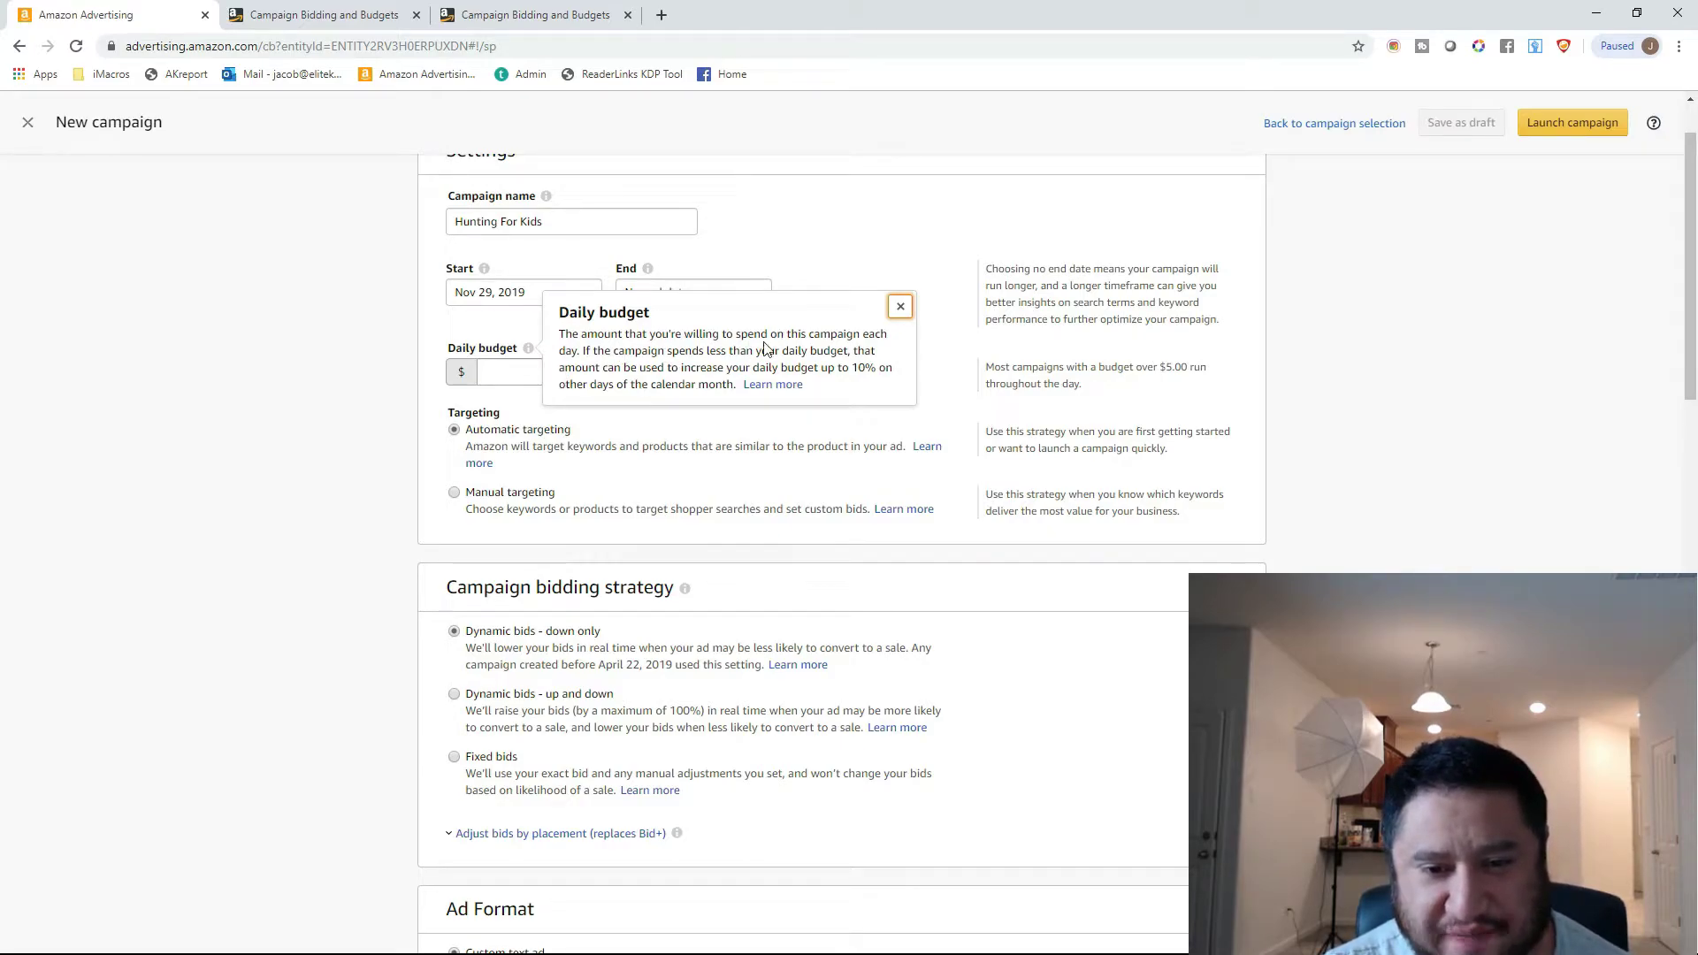
pyautogui.click(507, 375)
pyautogui.write('10')
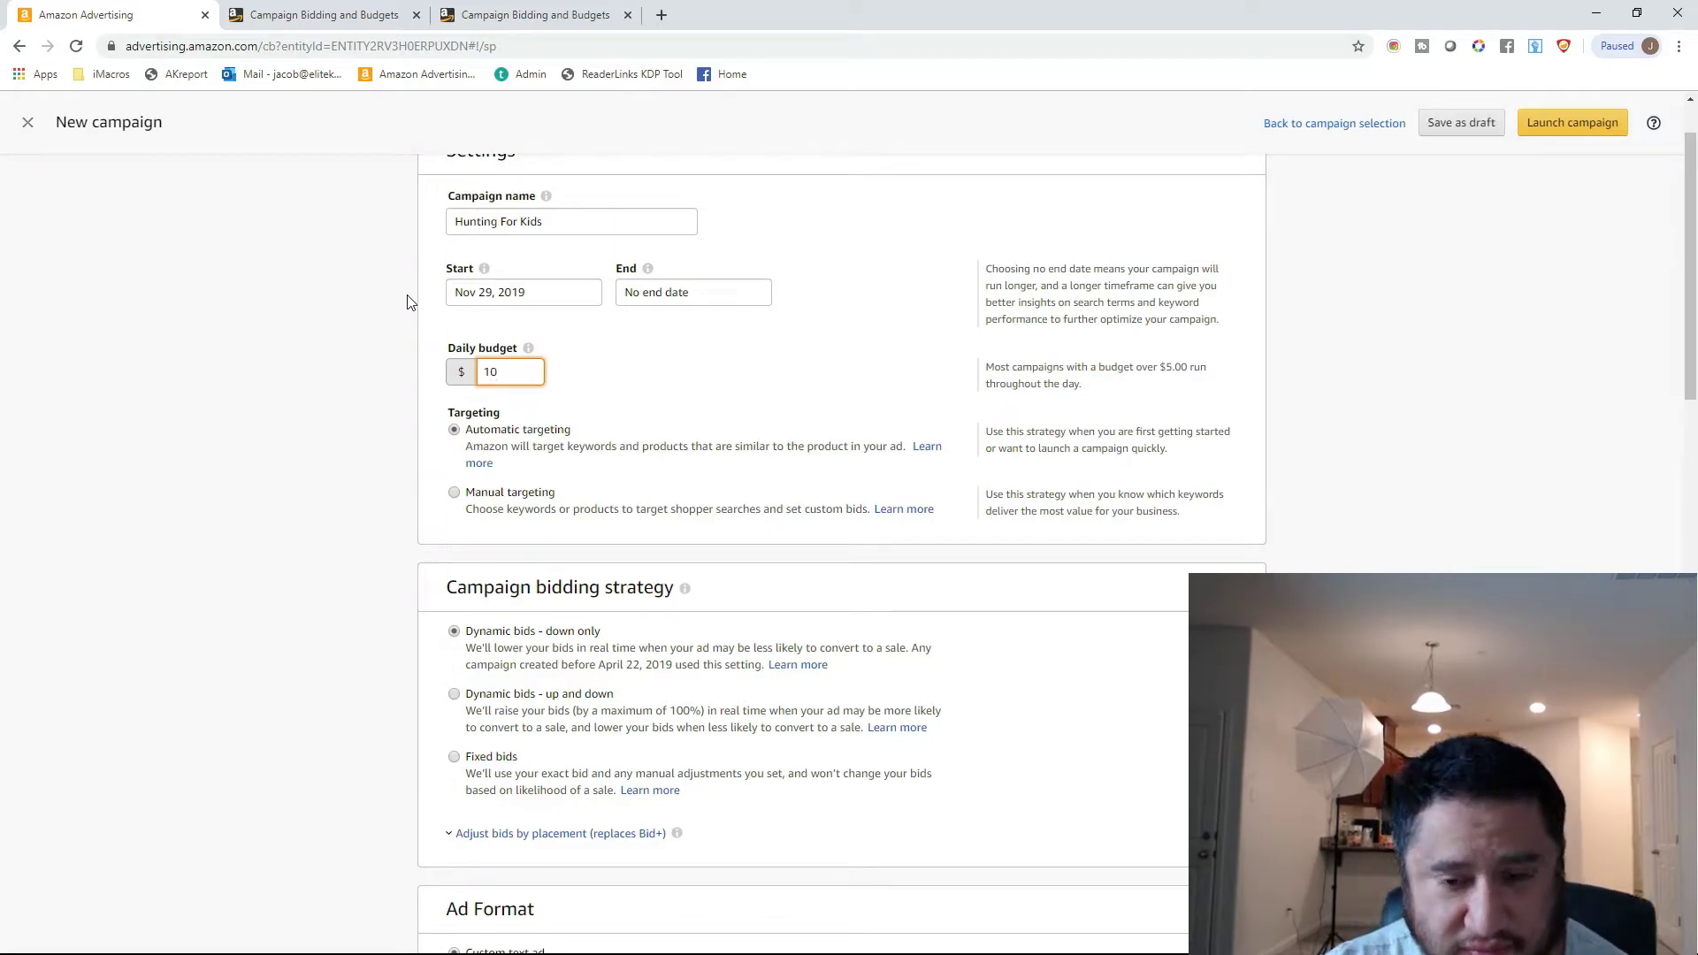
# Open the automatic targeting help article in a separate tab, examine its keyword and product targeting sections, and close it.
pyautogui.scroll(-1, 540, 374)
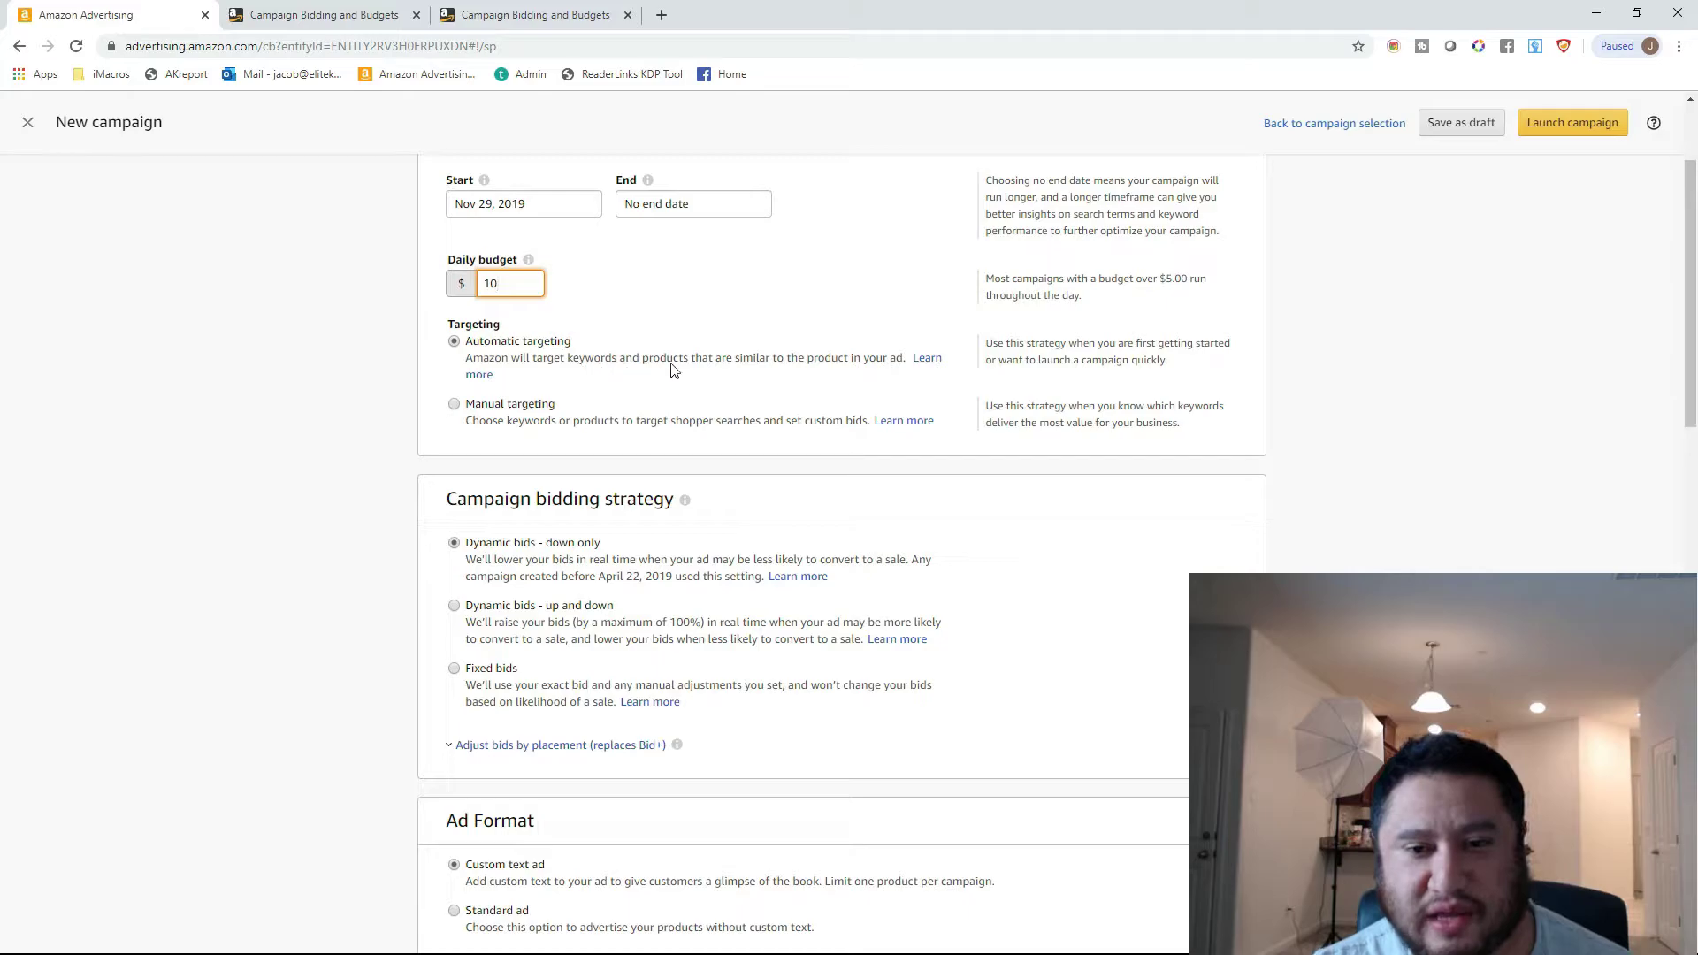
pyautogui.rightClick(930, 362)
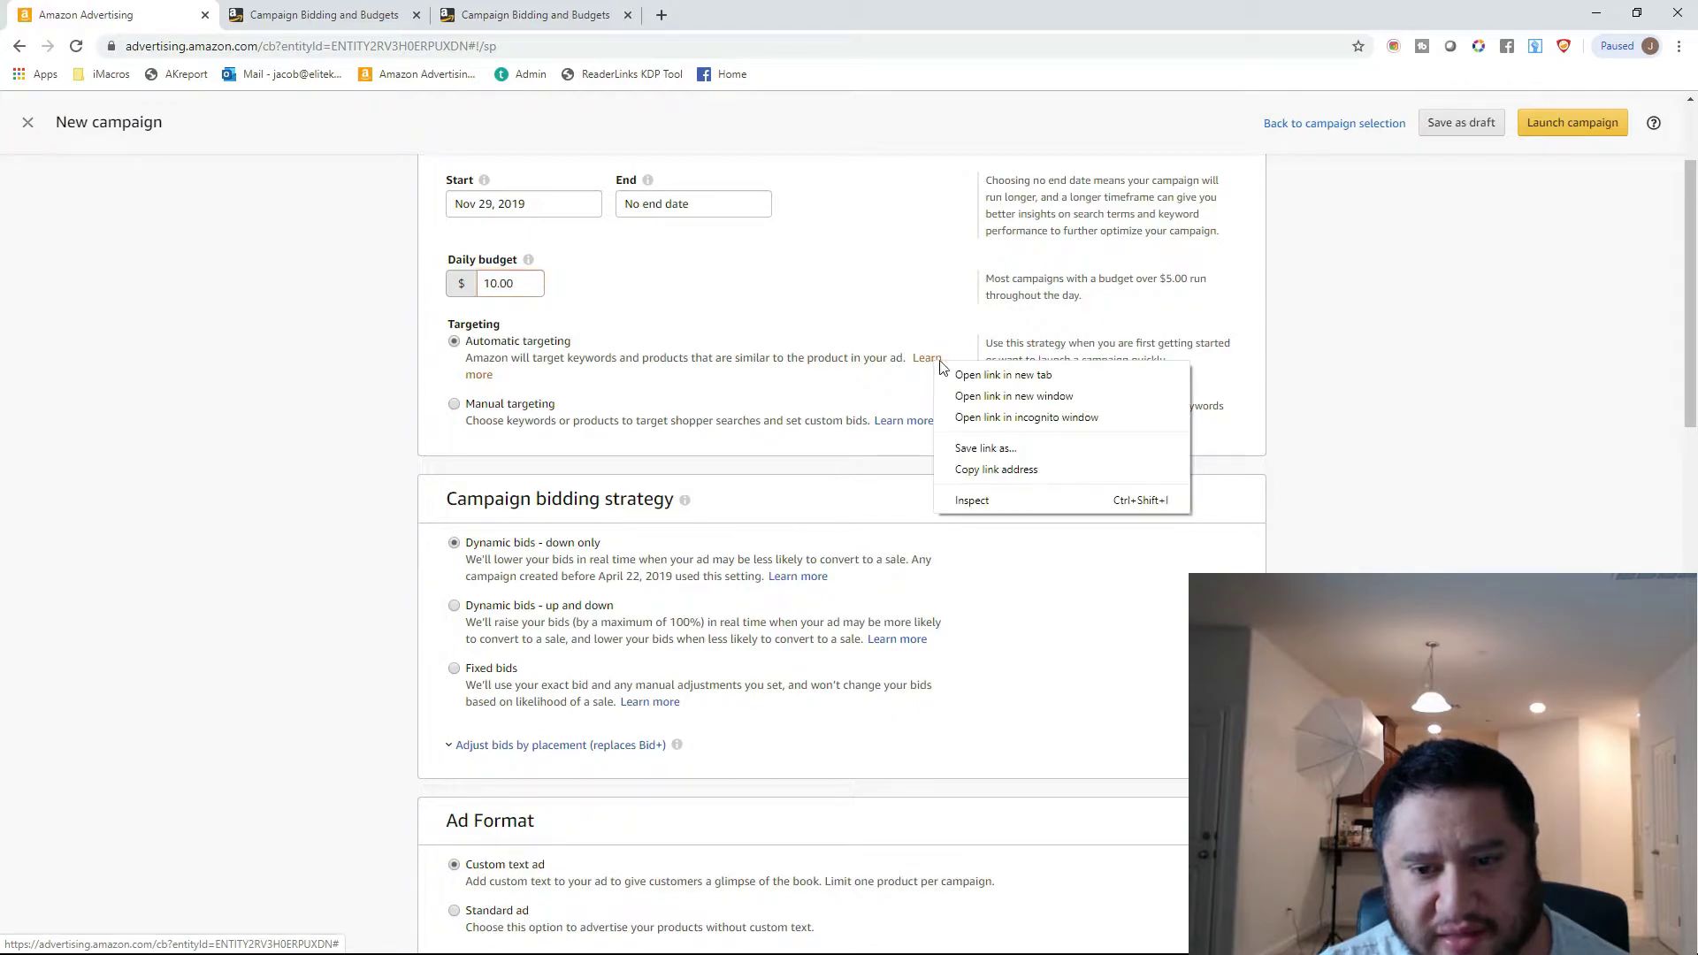
pyautogui.click(1003, 375)
pyautogui.click(376, 9)
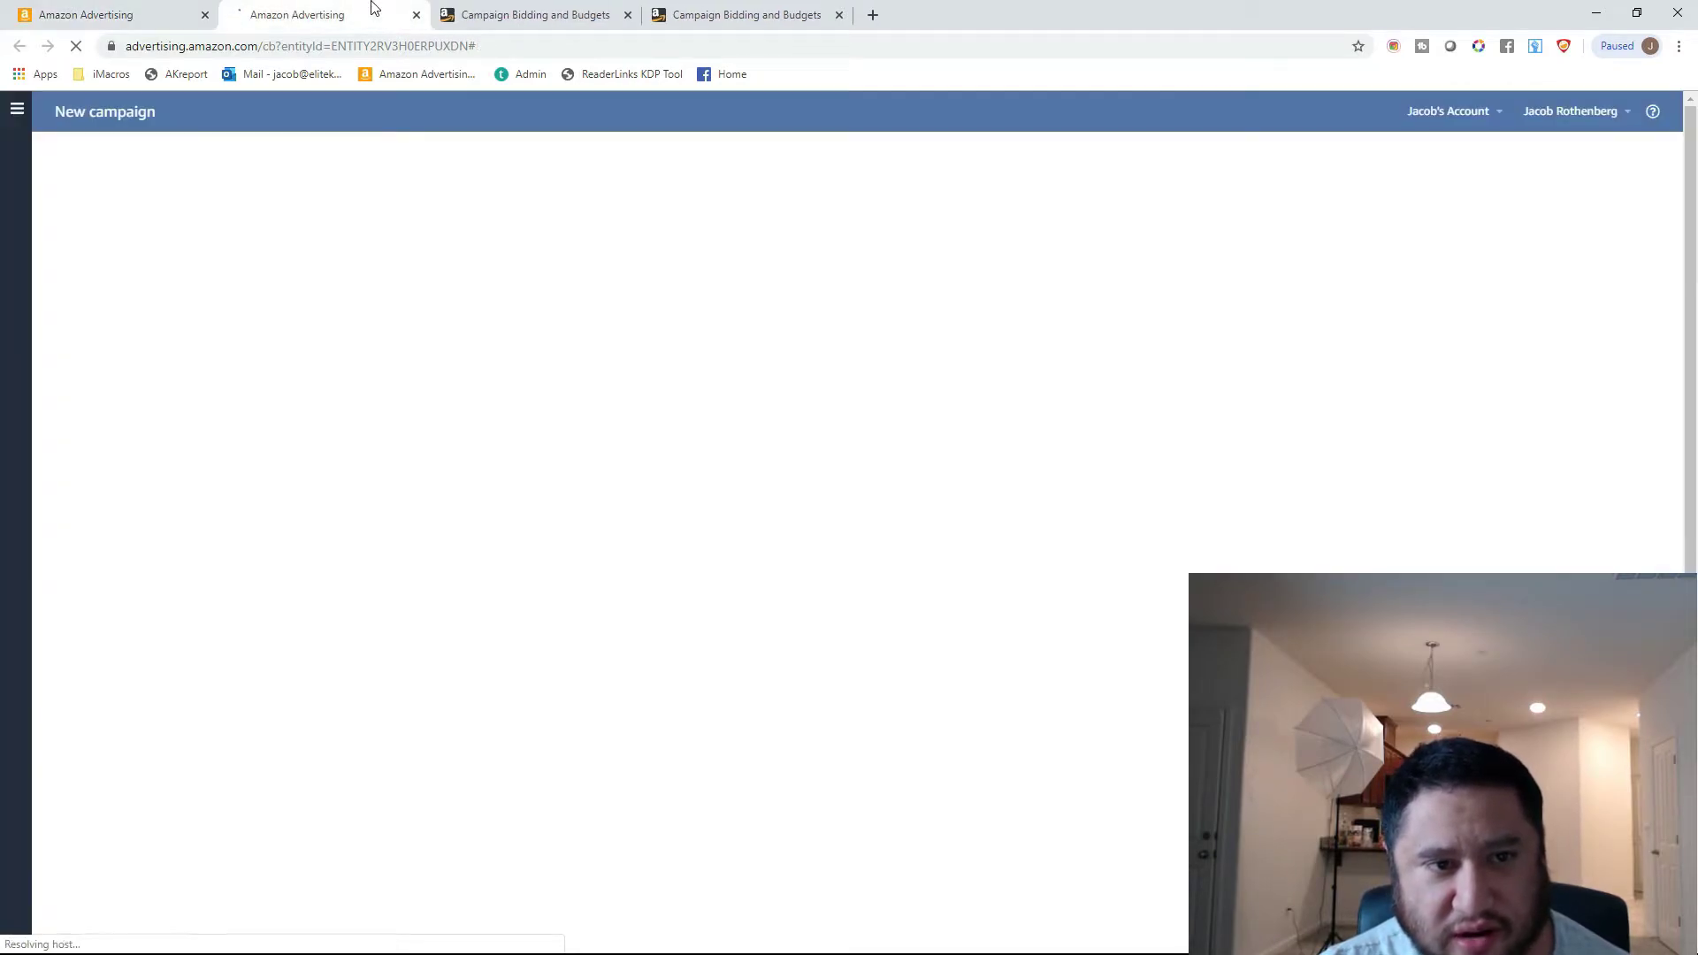
pyautogui.click(417, 15)
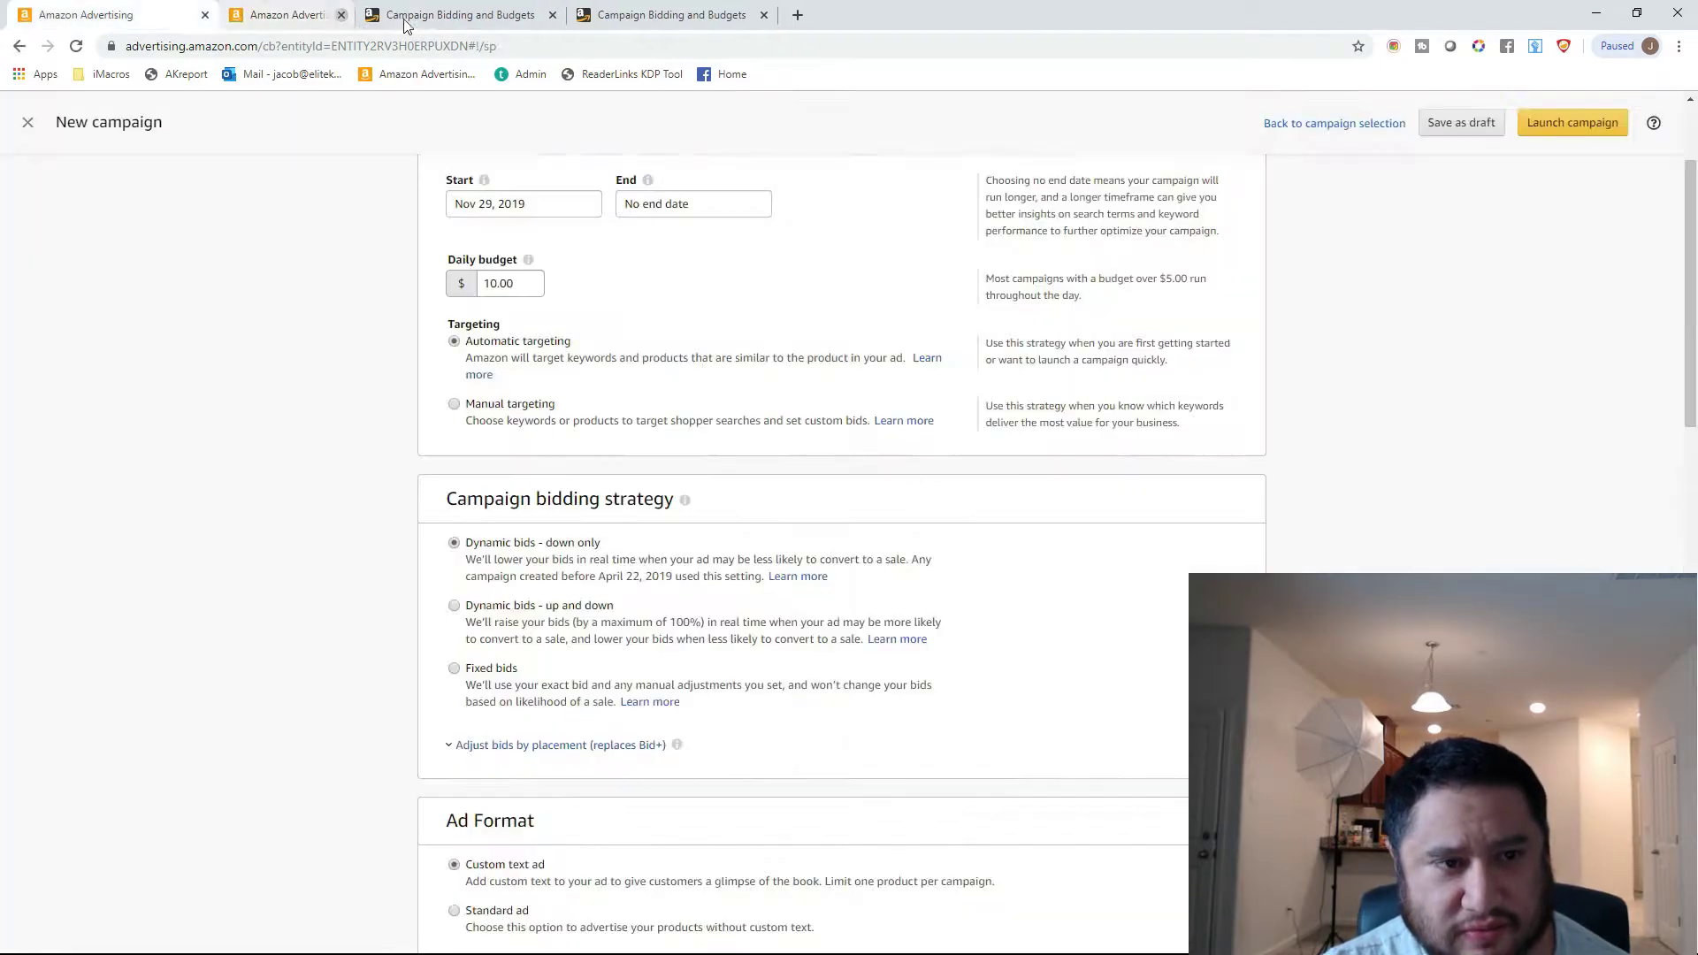
pyautogui.click(924, 362)
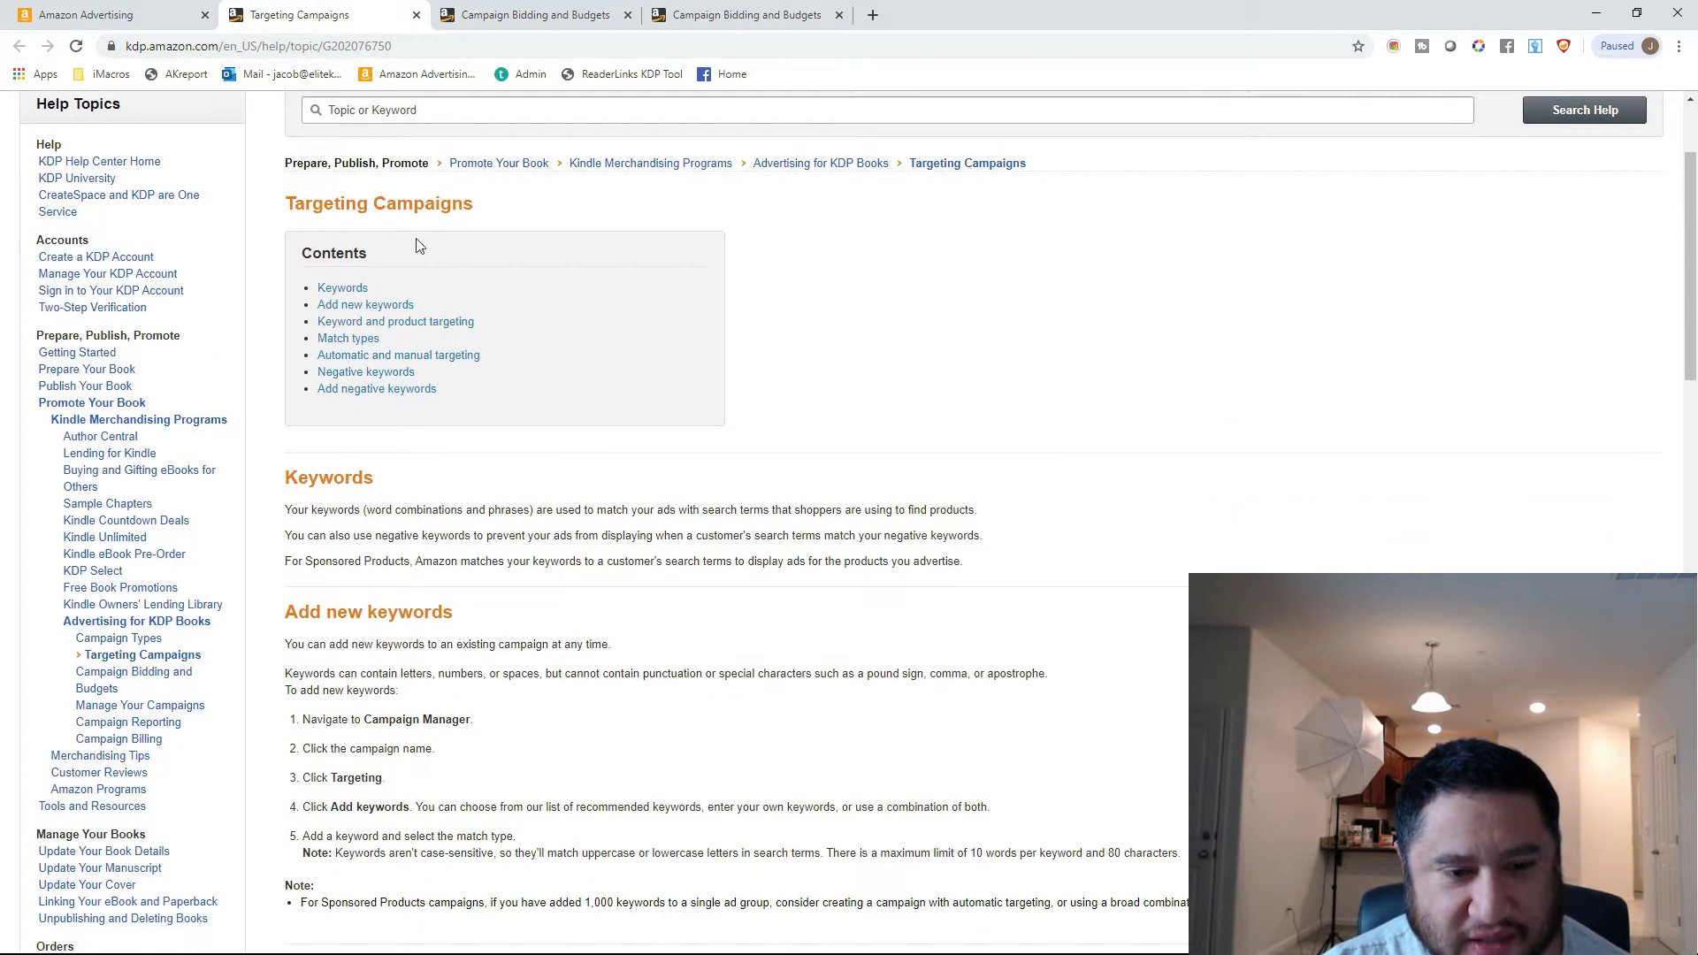
pyautogui.scroll(-4, 394, 304)
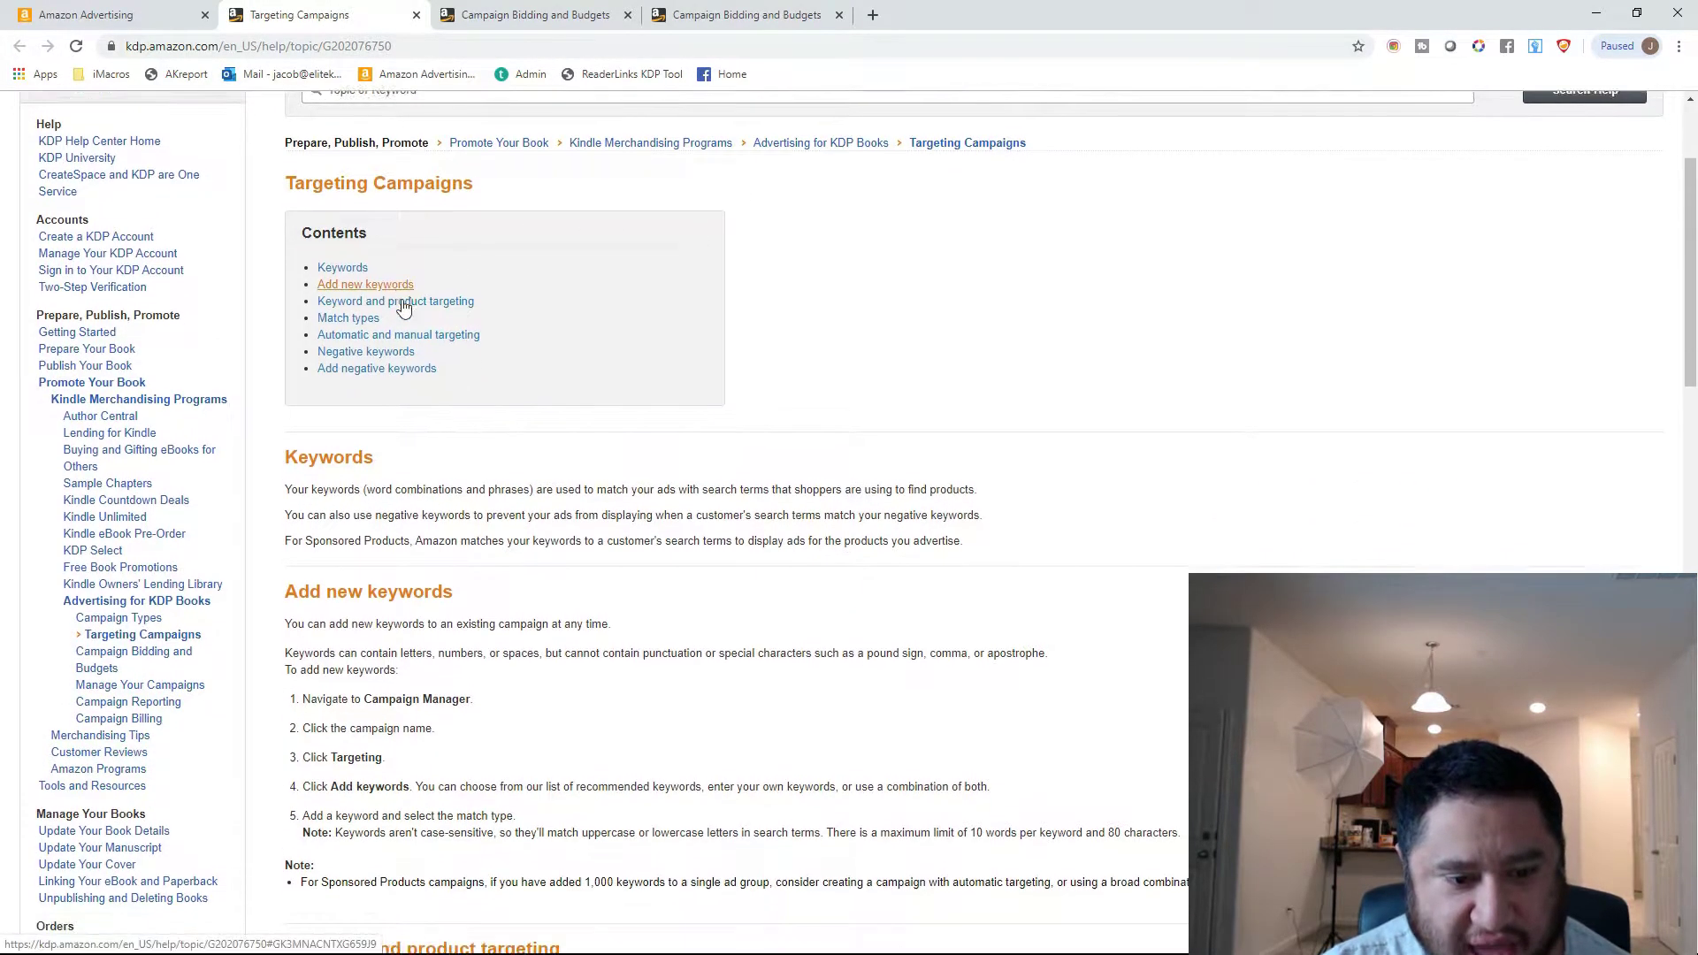
pyautogui.scroll(-6, 403, 305)
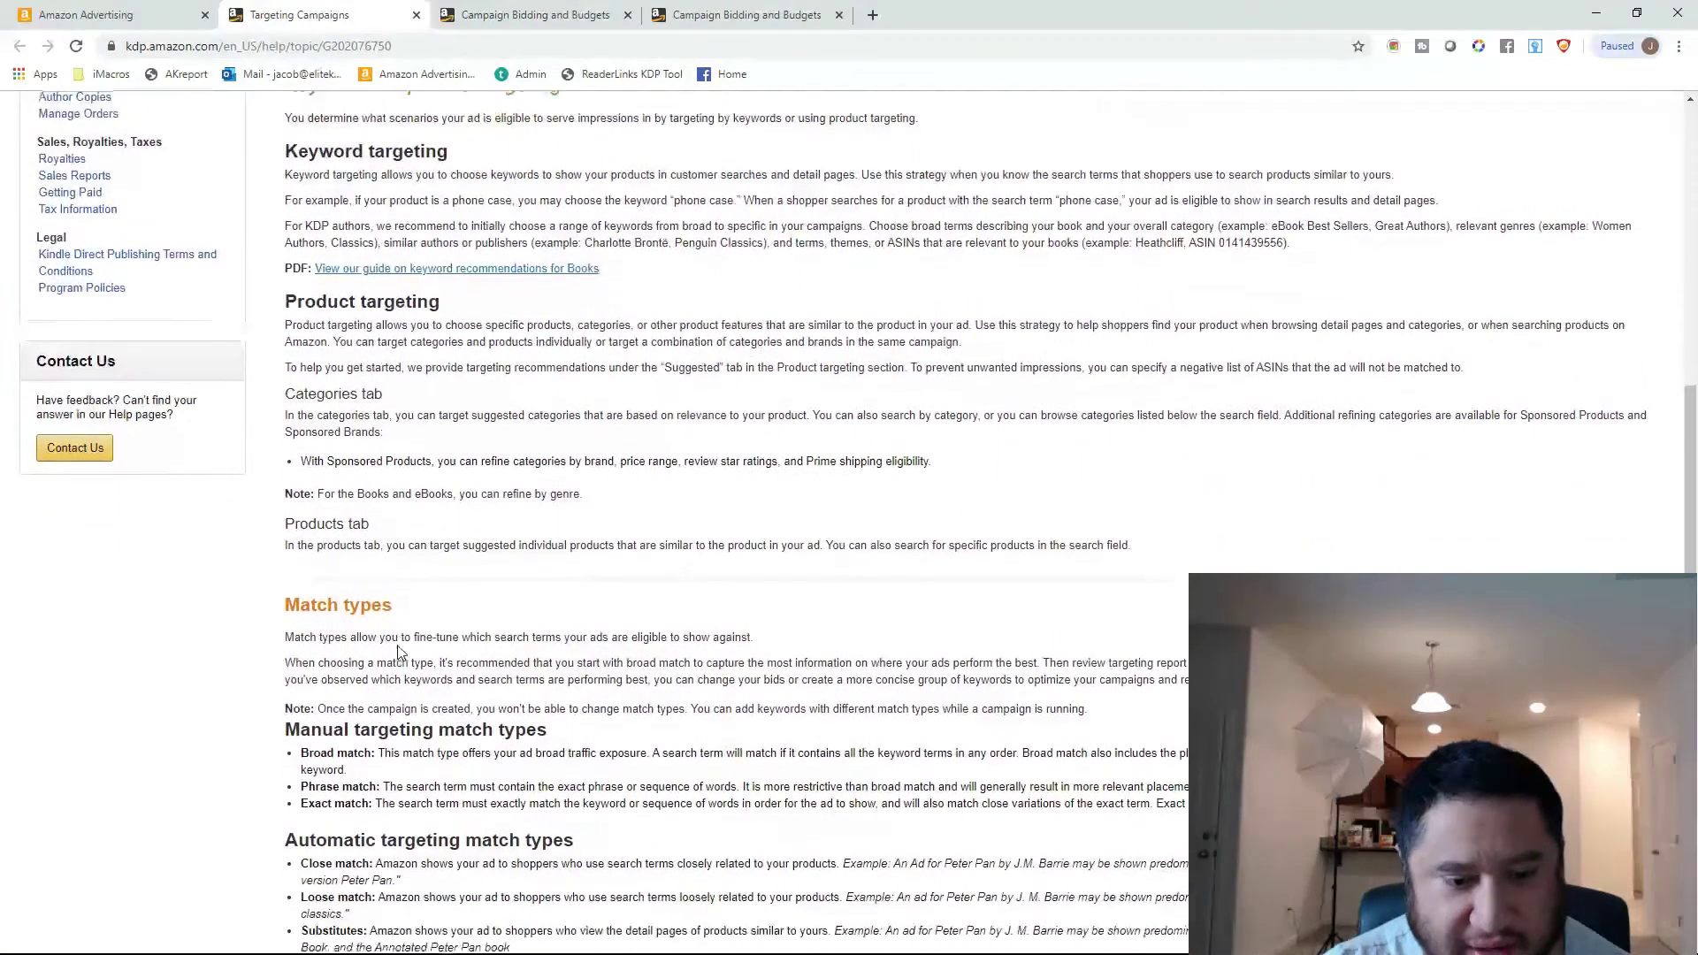
pyautogui.click(416, 15)
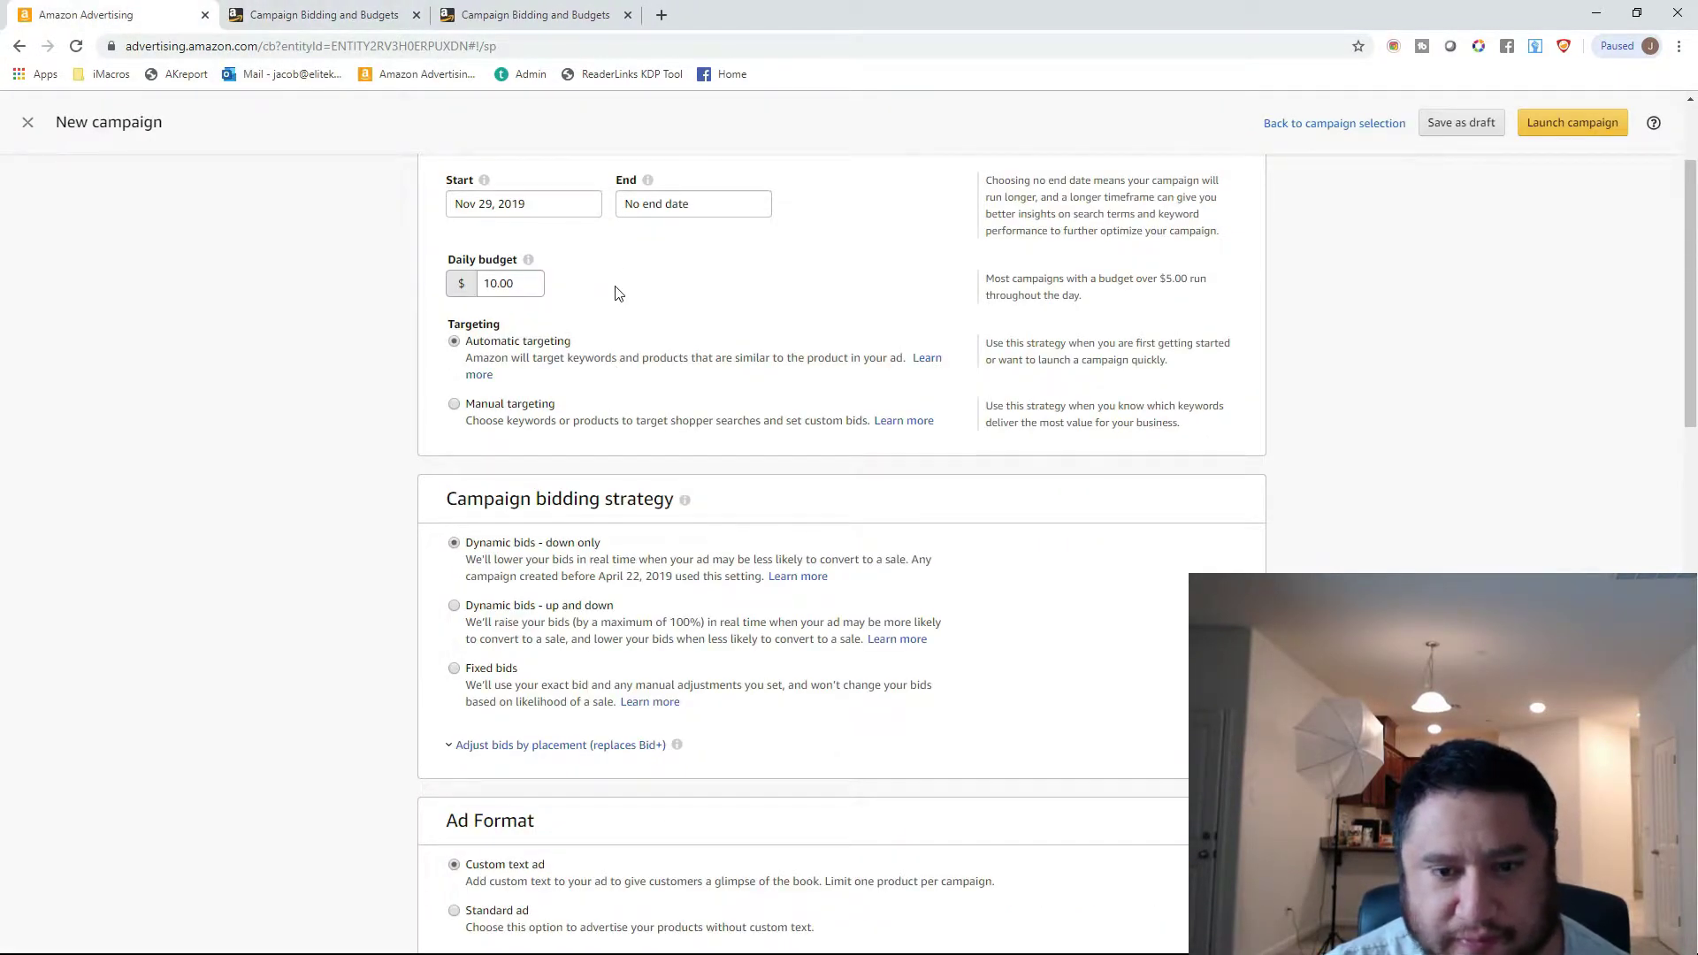
# Try Manual targeting for the campaign and switch back to Automatic targeting.
pyautogui.click(467, 414)
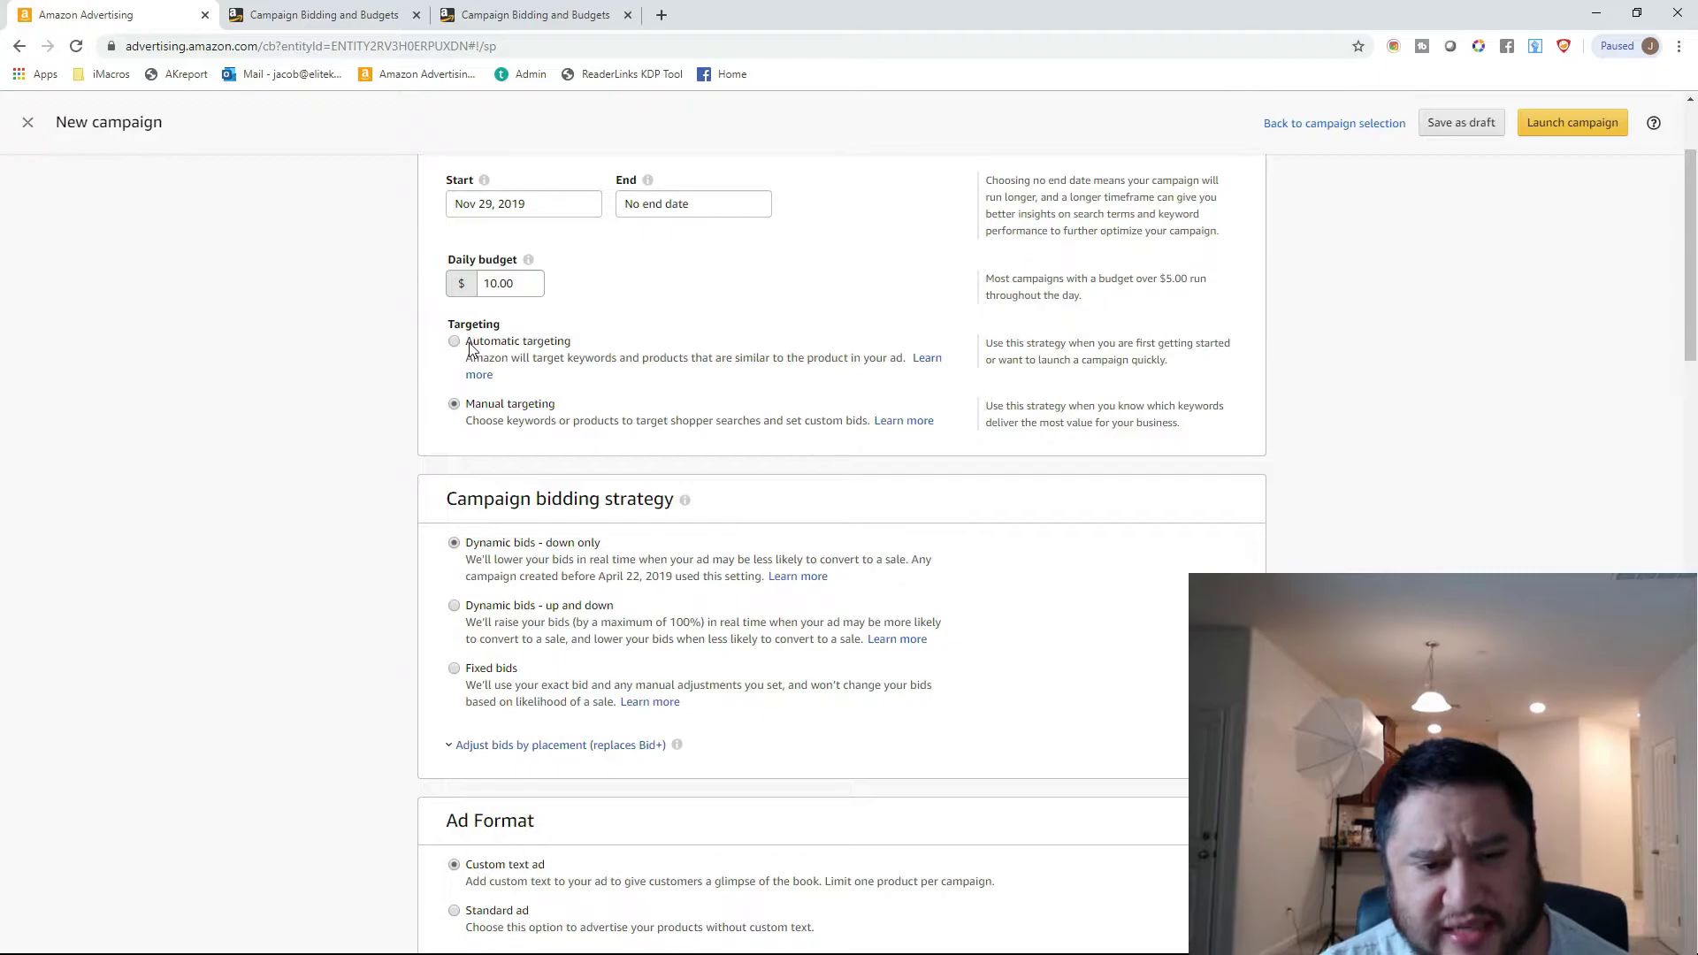
pyautogui.click(456, 343)
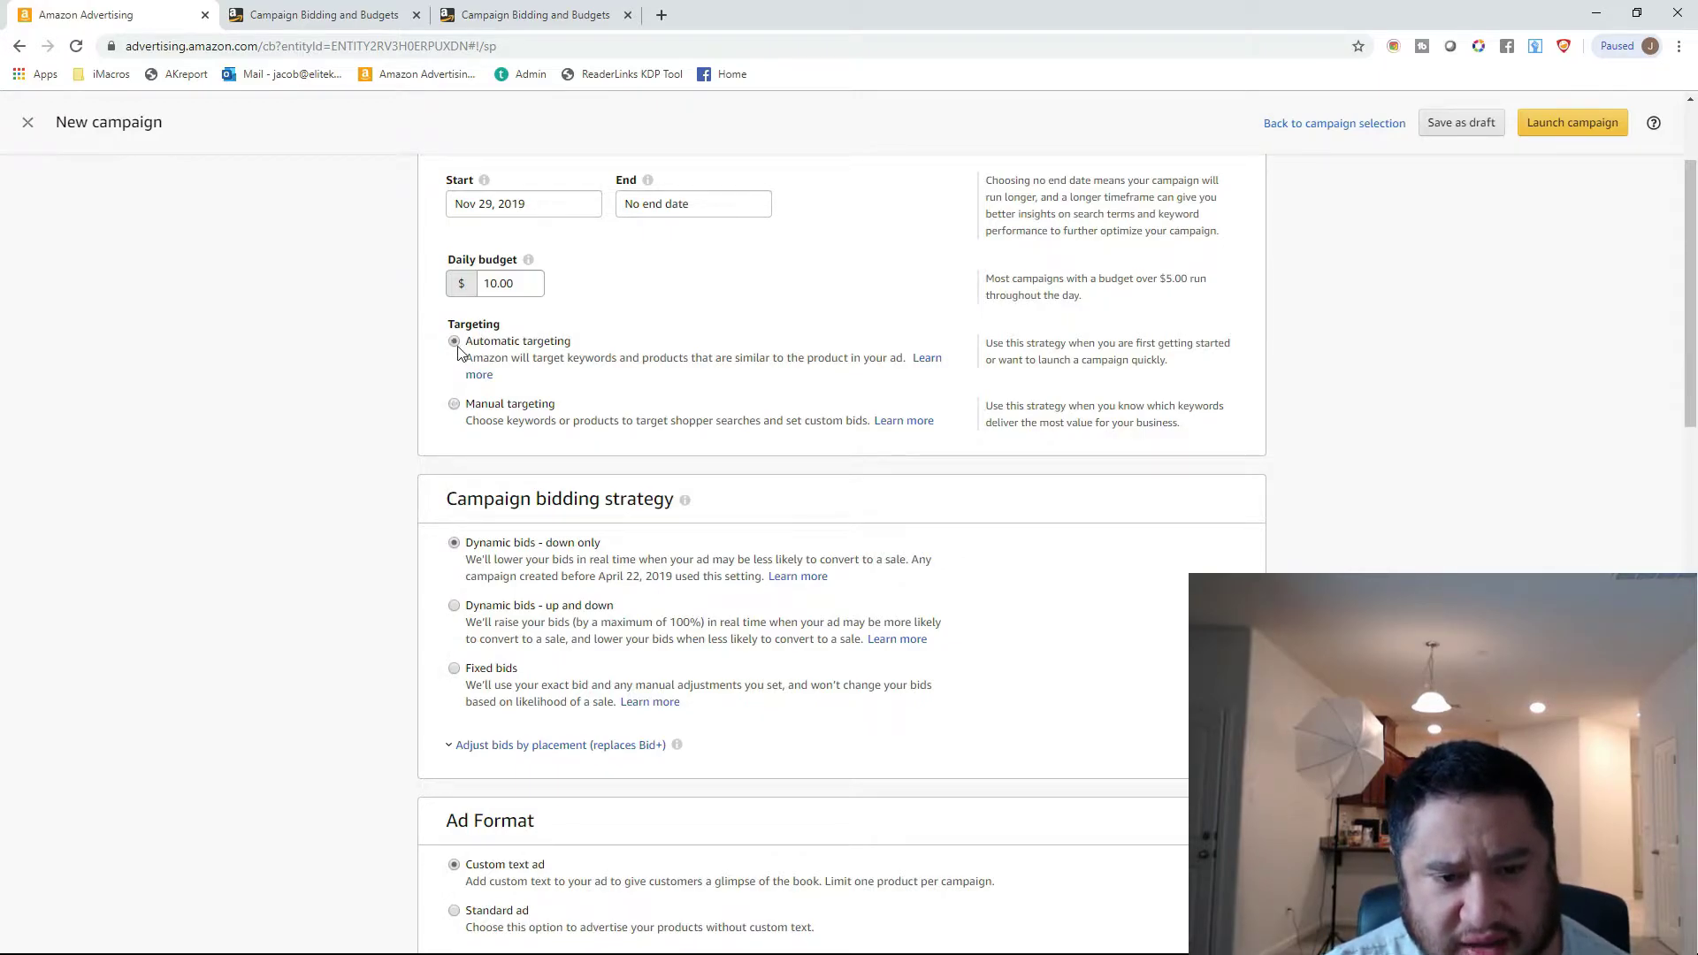
# Compare the campaign bidding strategies with their descriptions in the Bidding strategies help article, close the article and return to the campaign form.
pyautogui.scroll(-1, 461, 357)
pyautogui.scroll(-3, 459, 355)
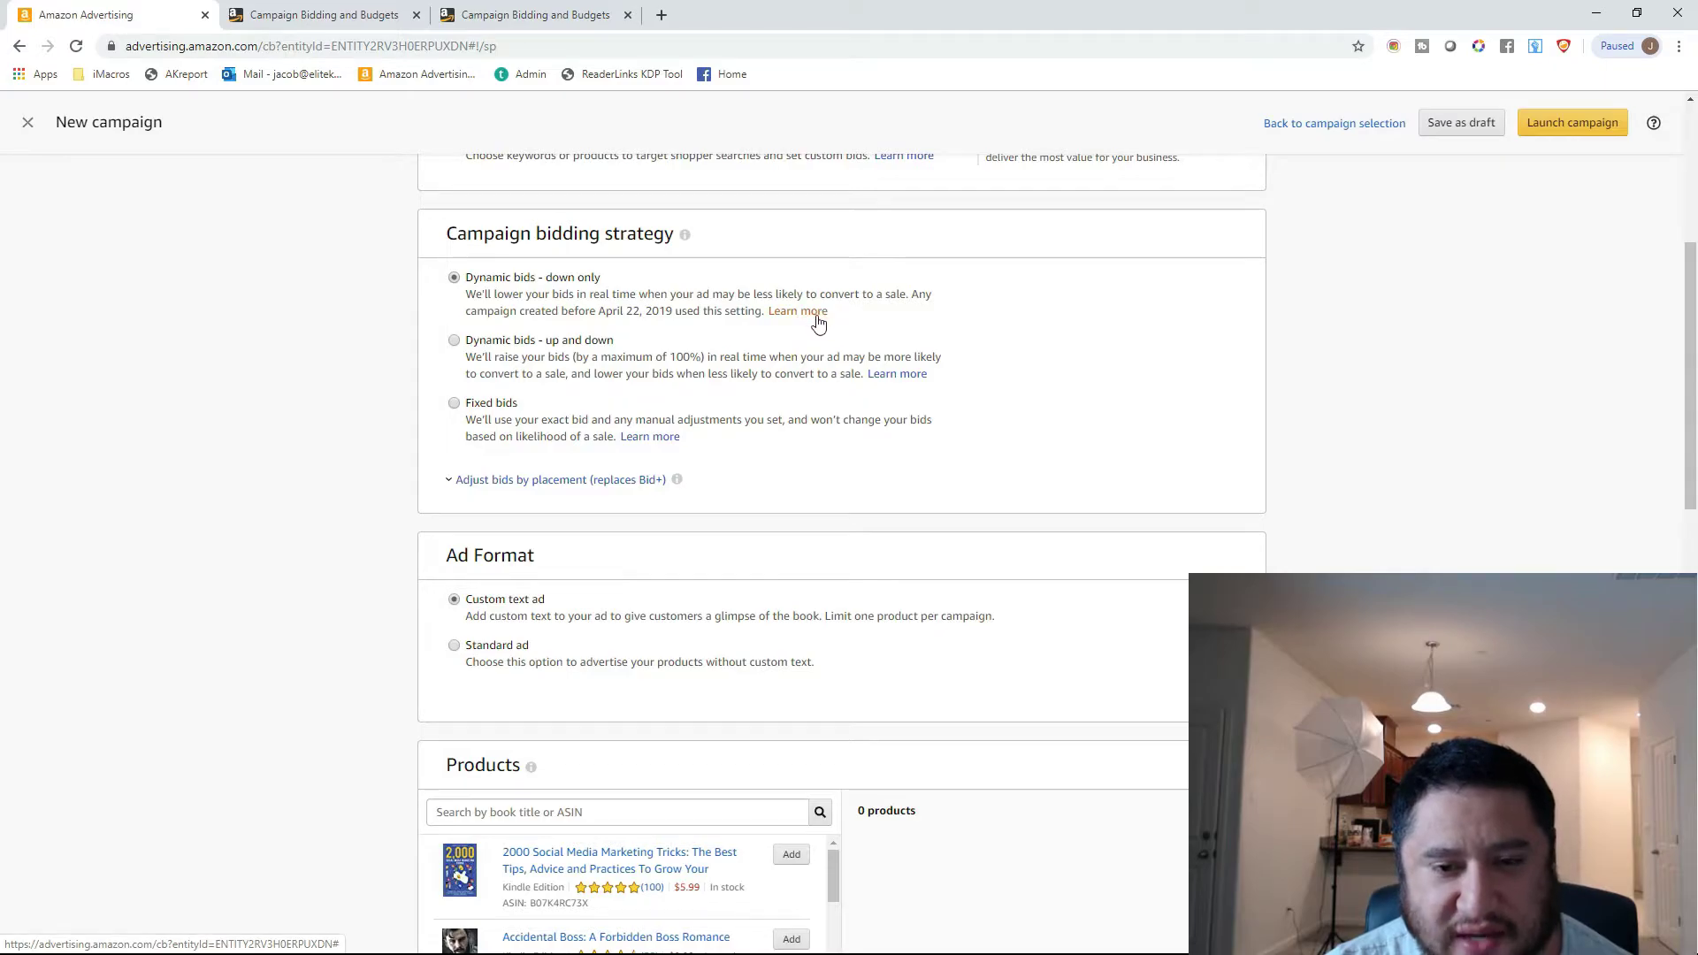
pyautogui.click(320, 9)
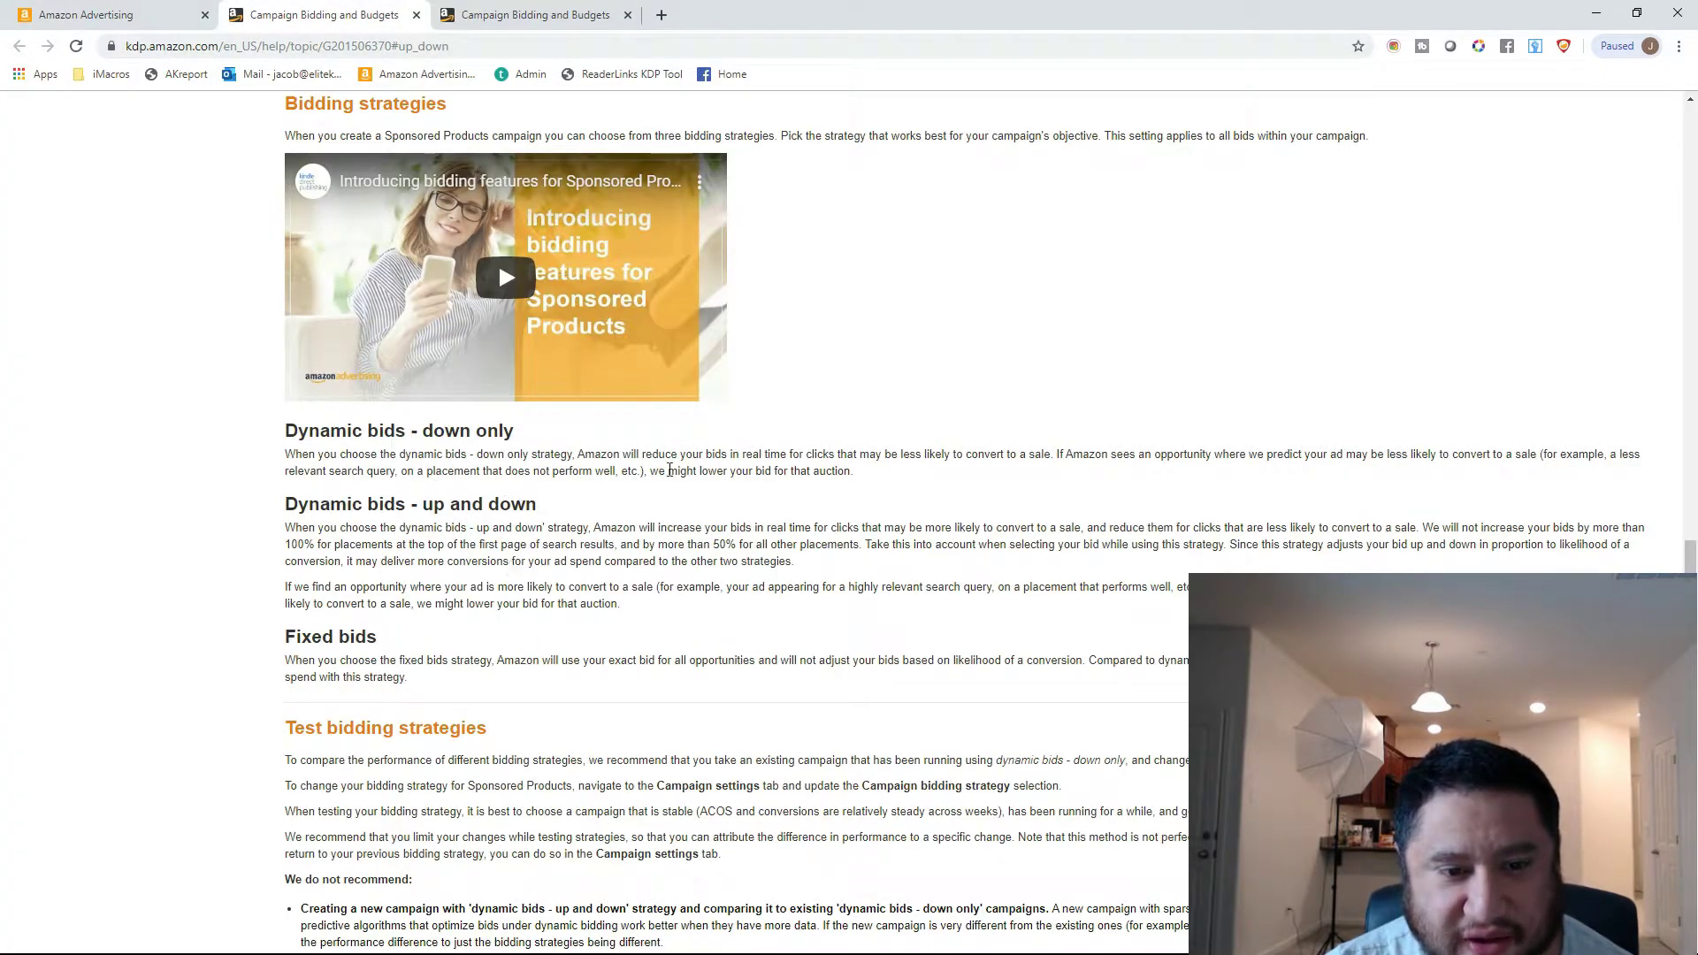
pyautogui.click(111, 15)
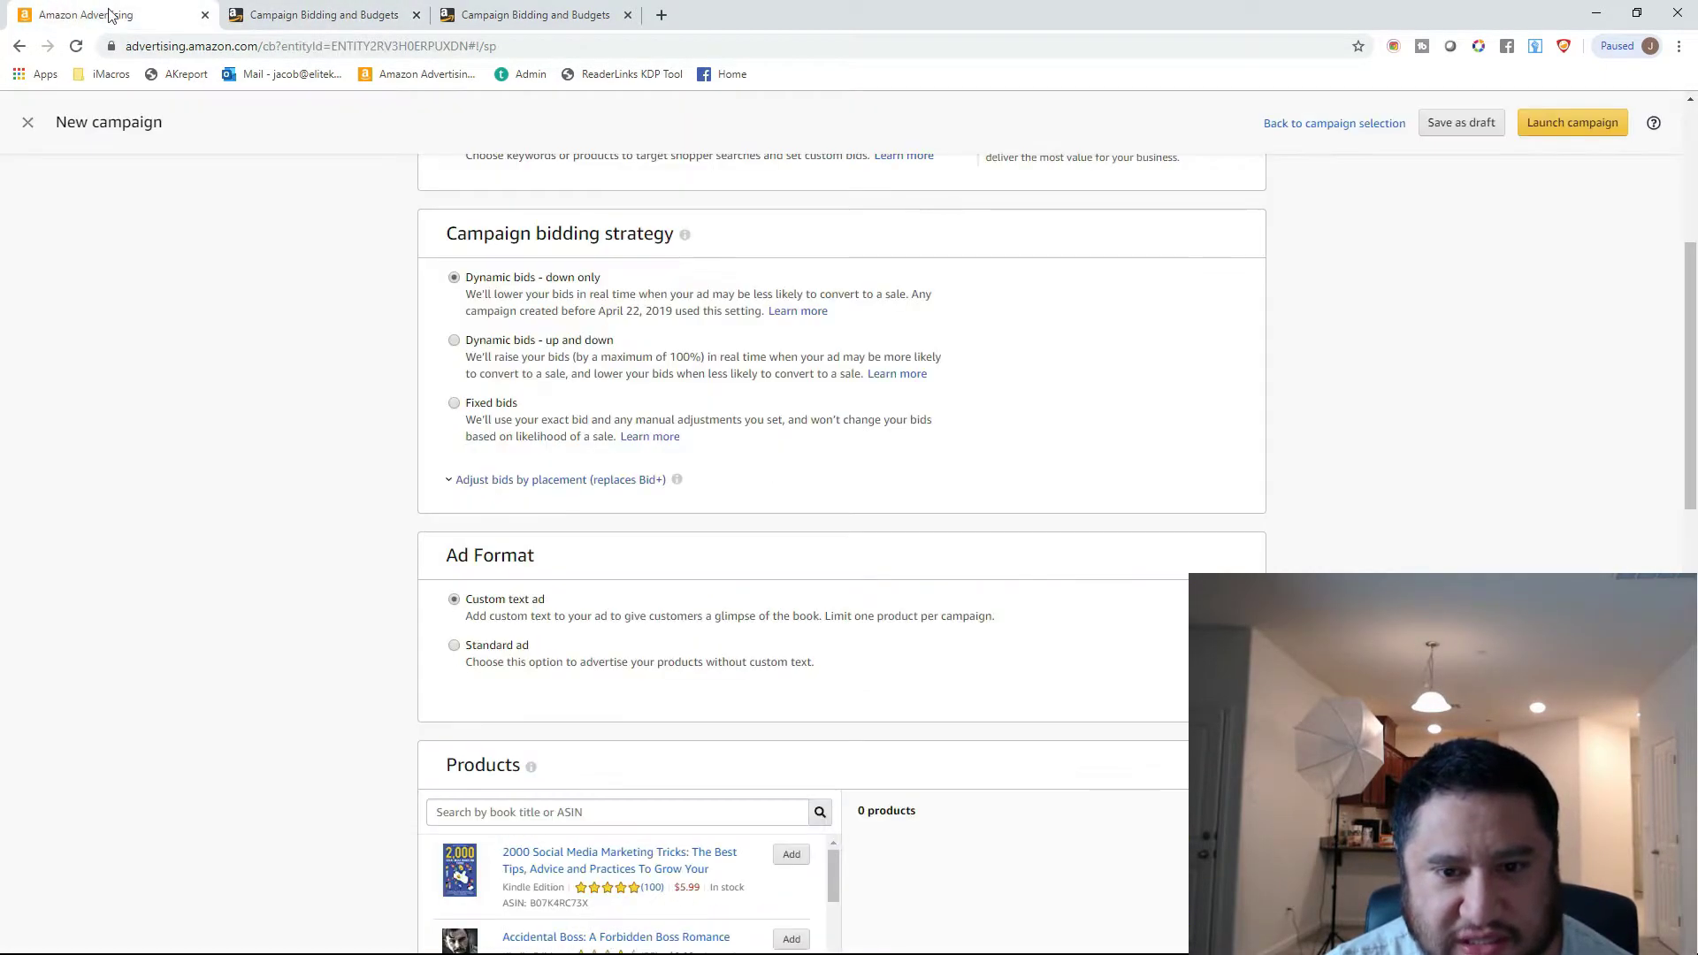
pyautogui.hotkey('ctrl', 'Tab')
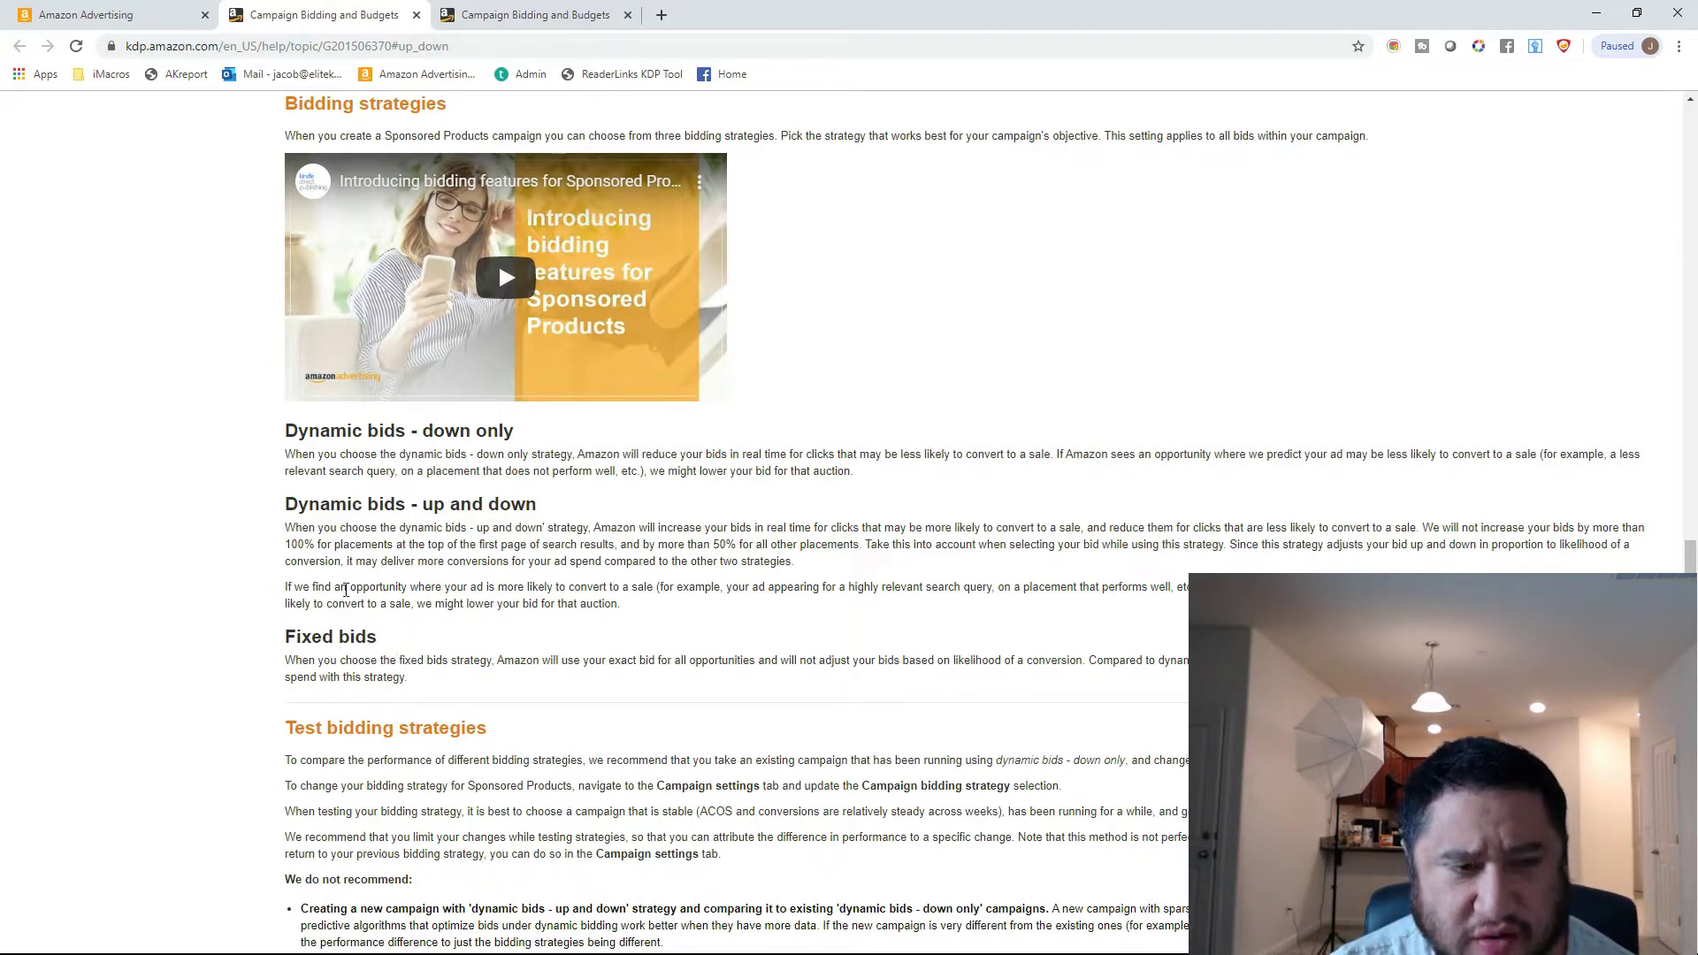
pyautogui.click(416, 15)
pyautogui.click(126, 10)
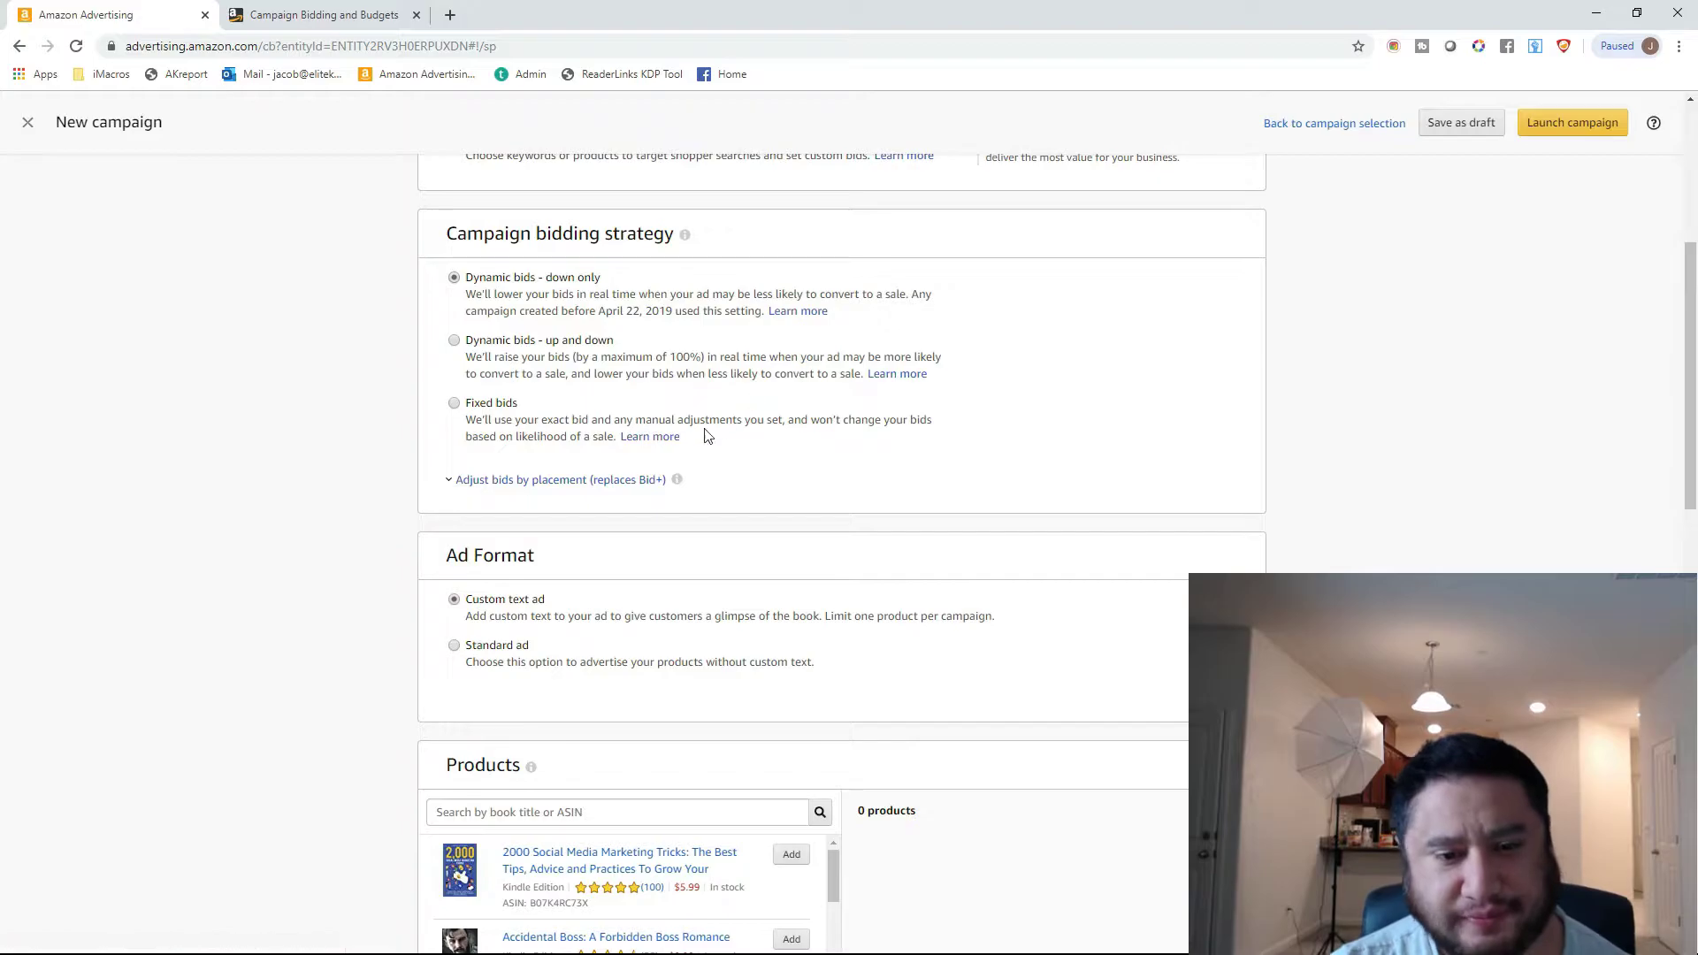
# Expand the bid adjustments by placement and set the Top of search (first page) increase to 900%.
pyautogui.click(633, 484)
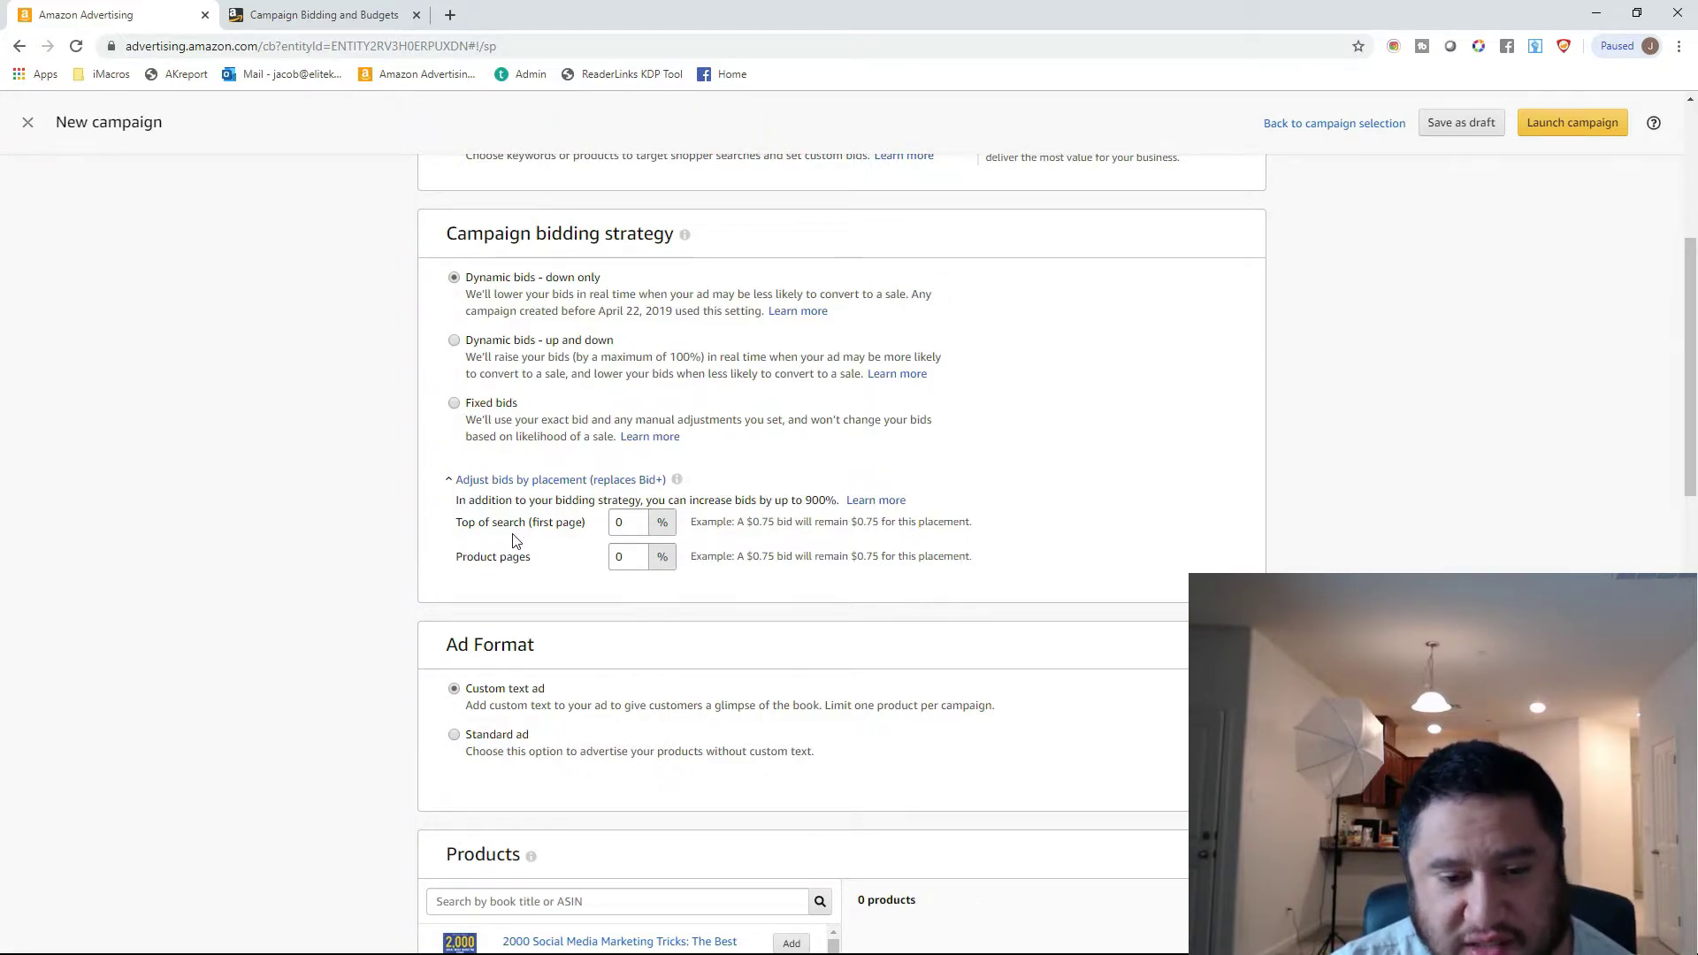
pyautogui.doubleClick(621, 523)
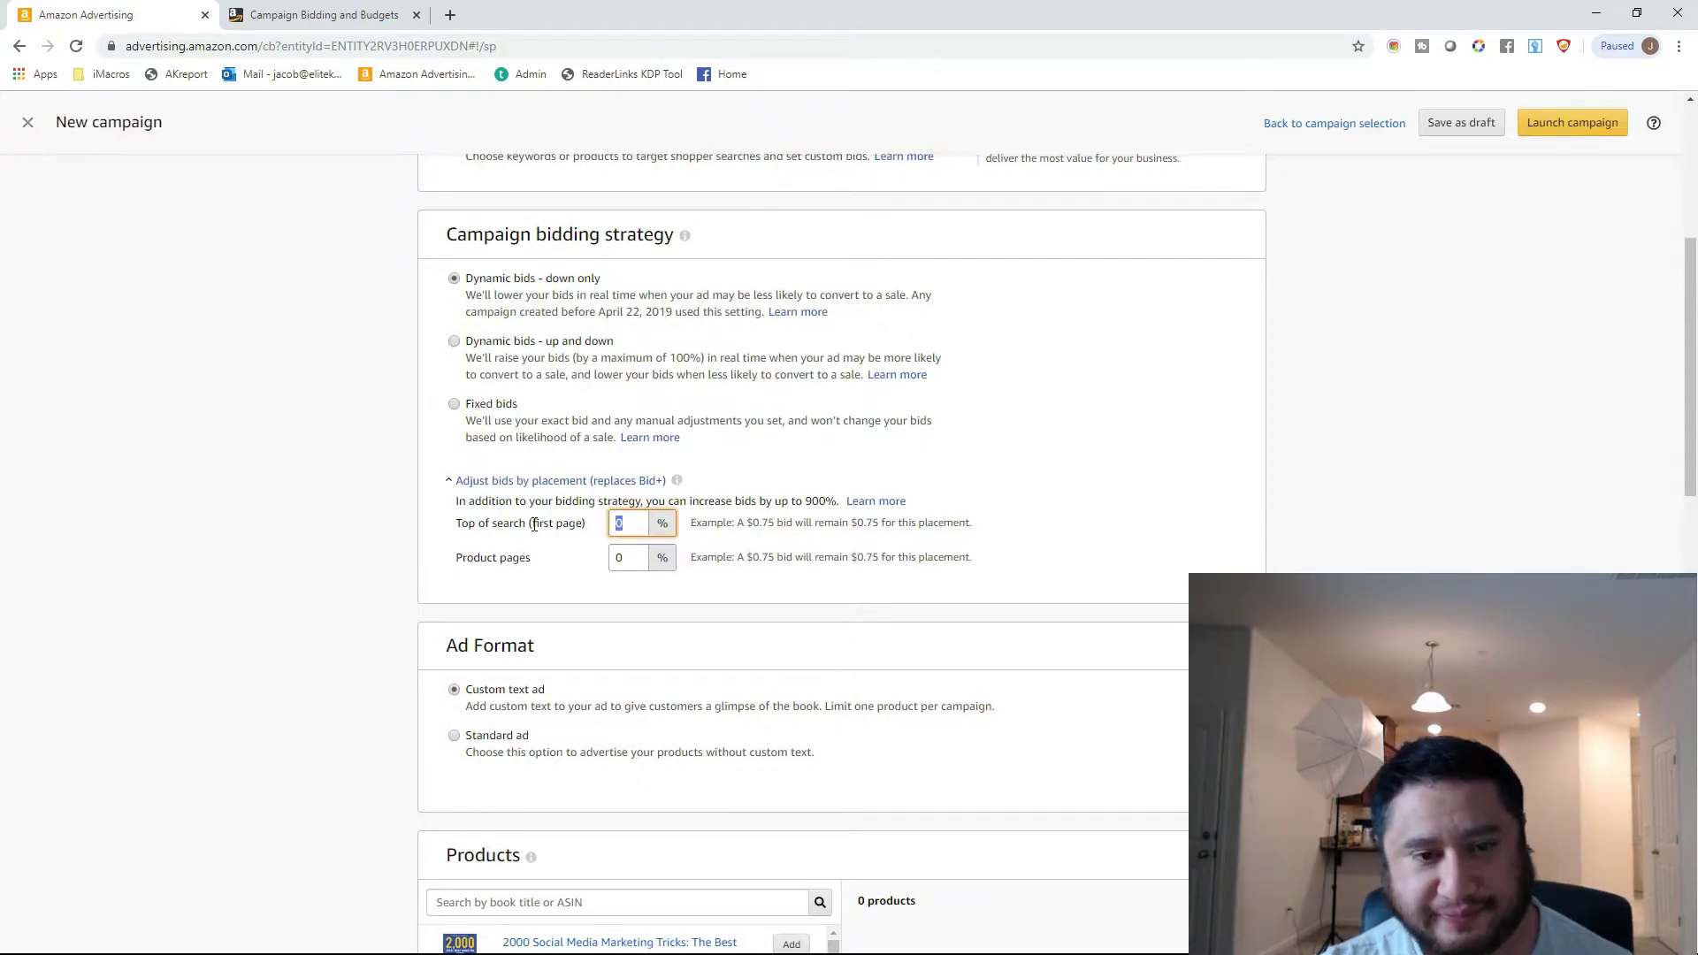
pyautogui.scroll(5, 539, 525)
pyautogui.scroll(-6, 575, 412)
pyautogui.scroll(-2, 600, 396)
pyautogui.scroll(5, 588, 400)
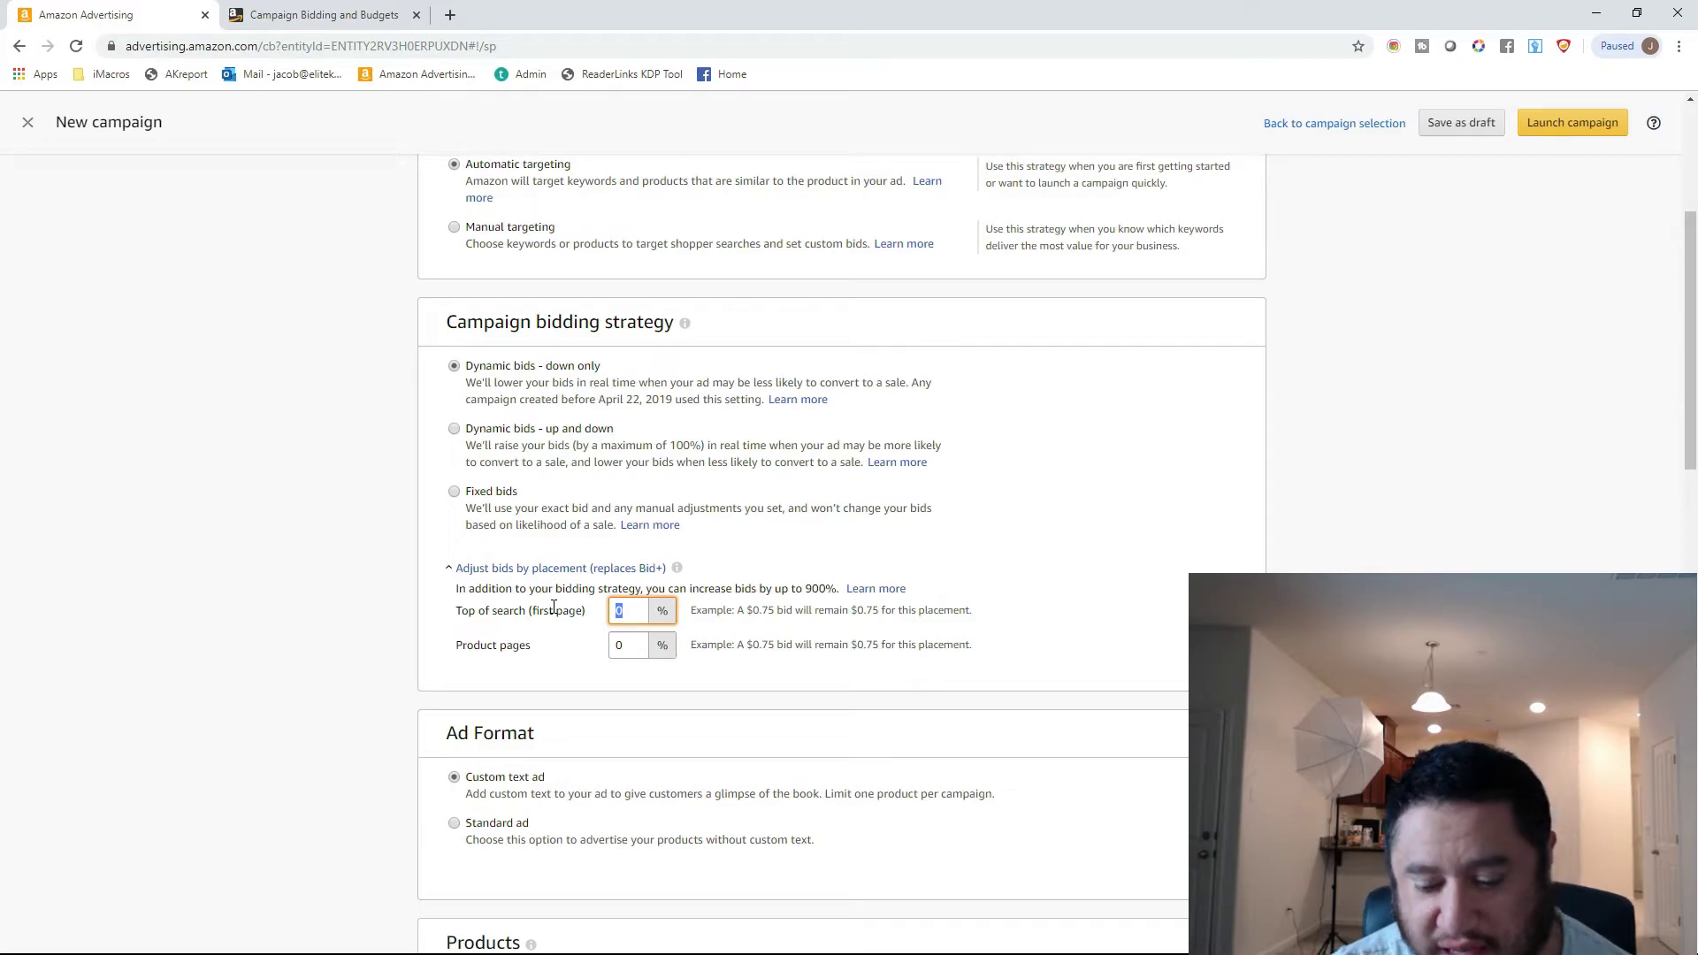
pyautogui.write('900')
pyautogui.click(1136, 648)
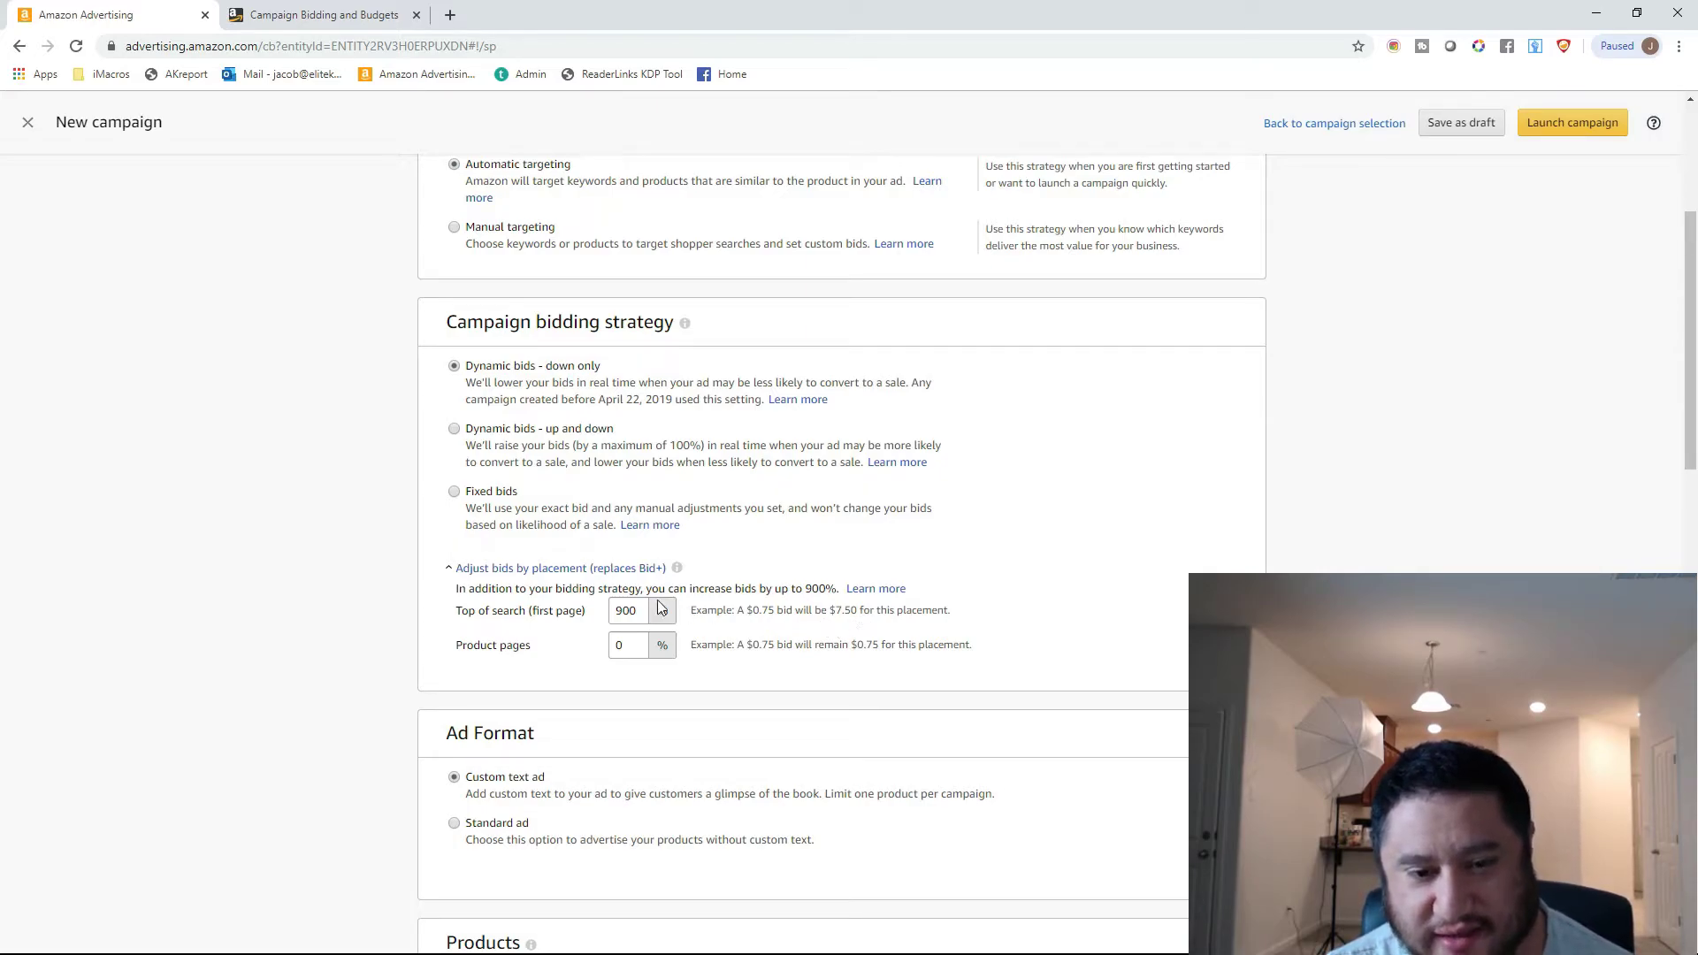
# Try Top of search (first page) bid increases of 300%, 200% and 0% in turn.
pyautogui.doubleClick(624, 612)
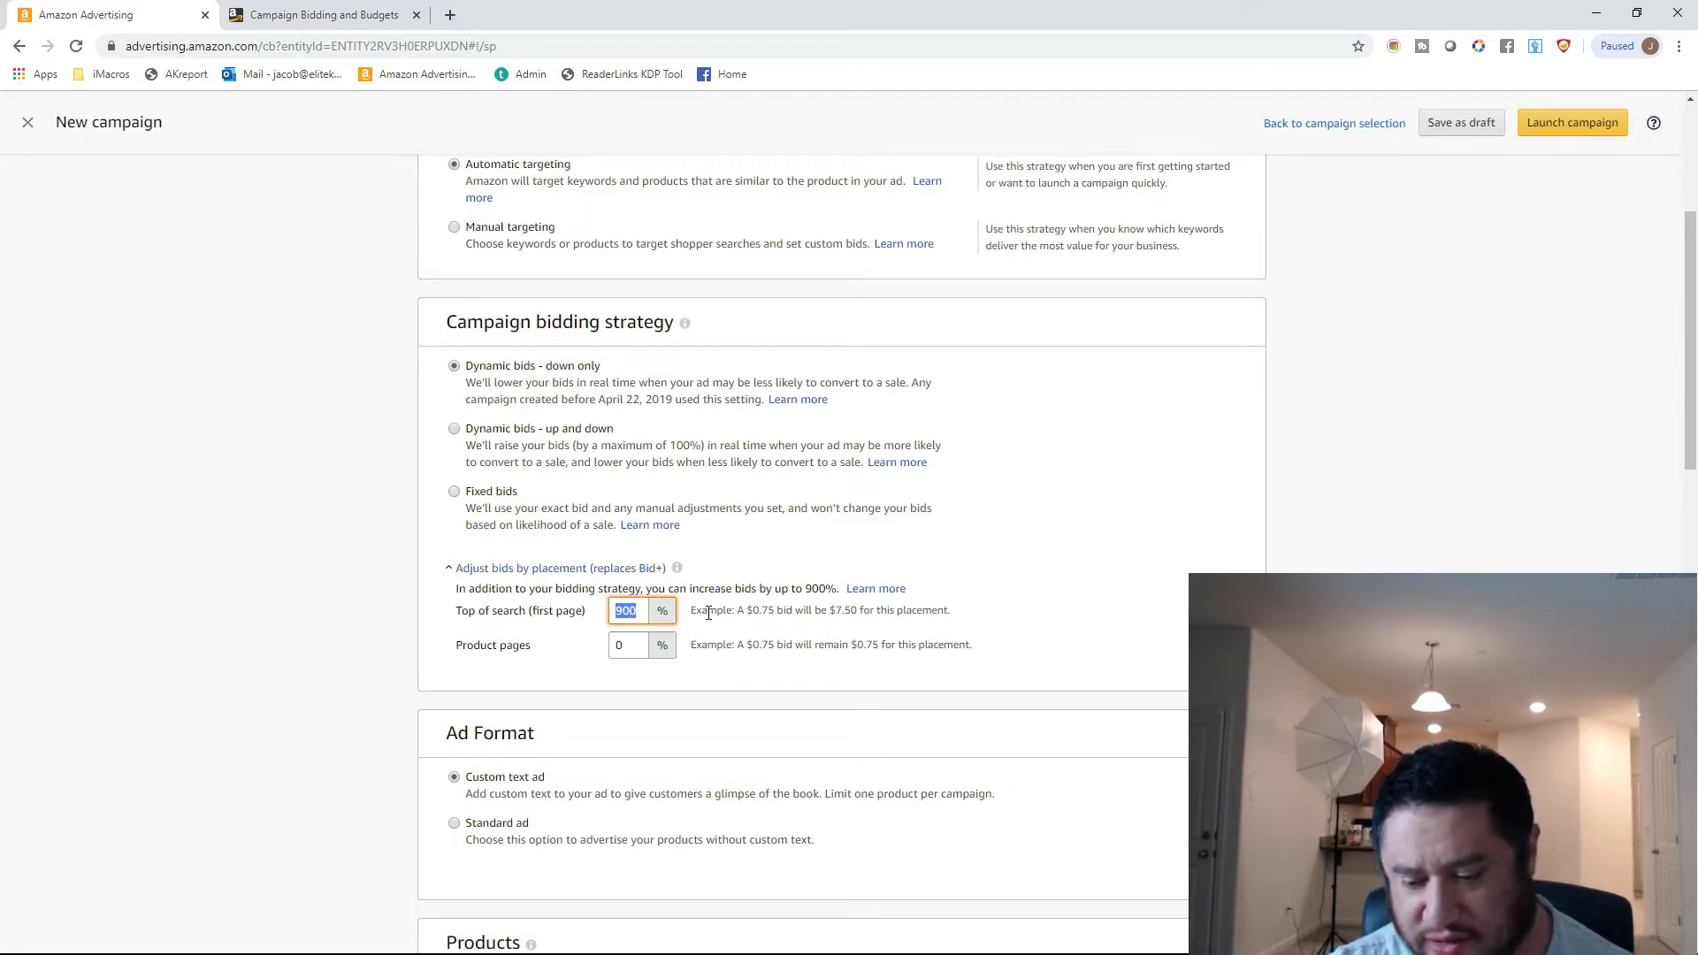
pyautogui.write('300')
pyautogui.click(1025, 629)
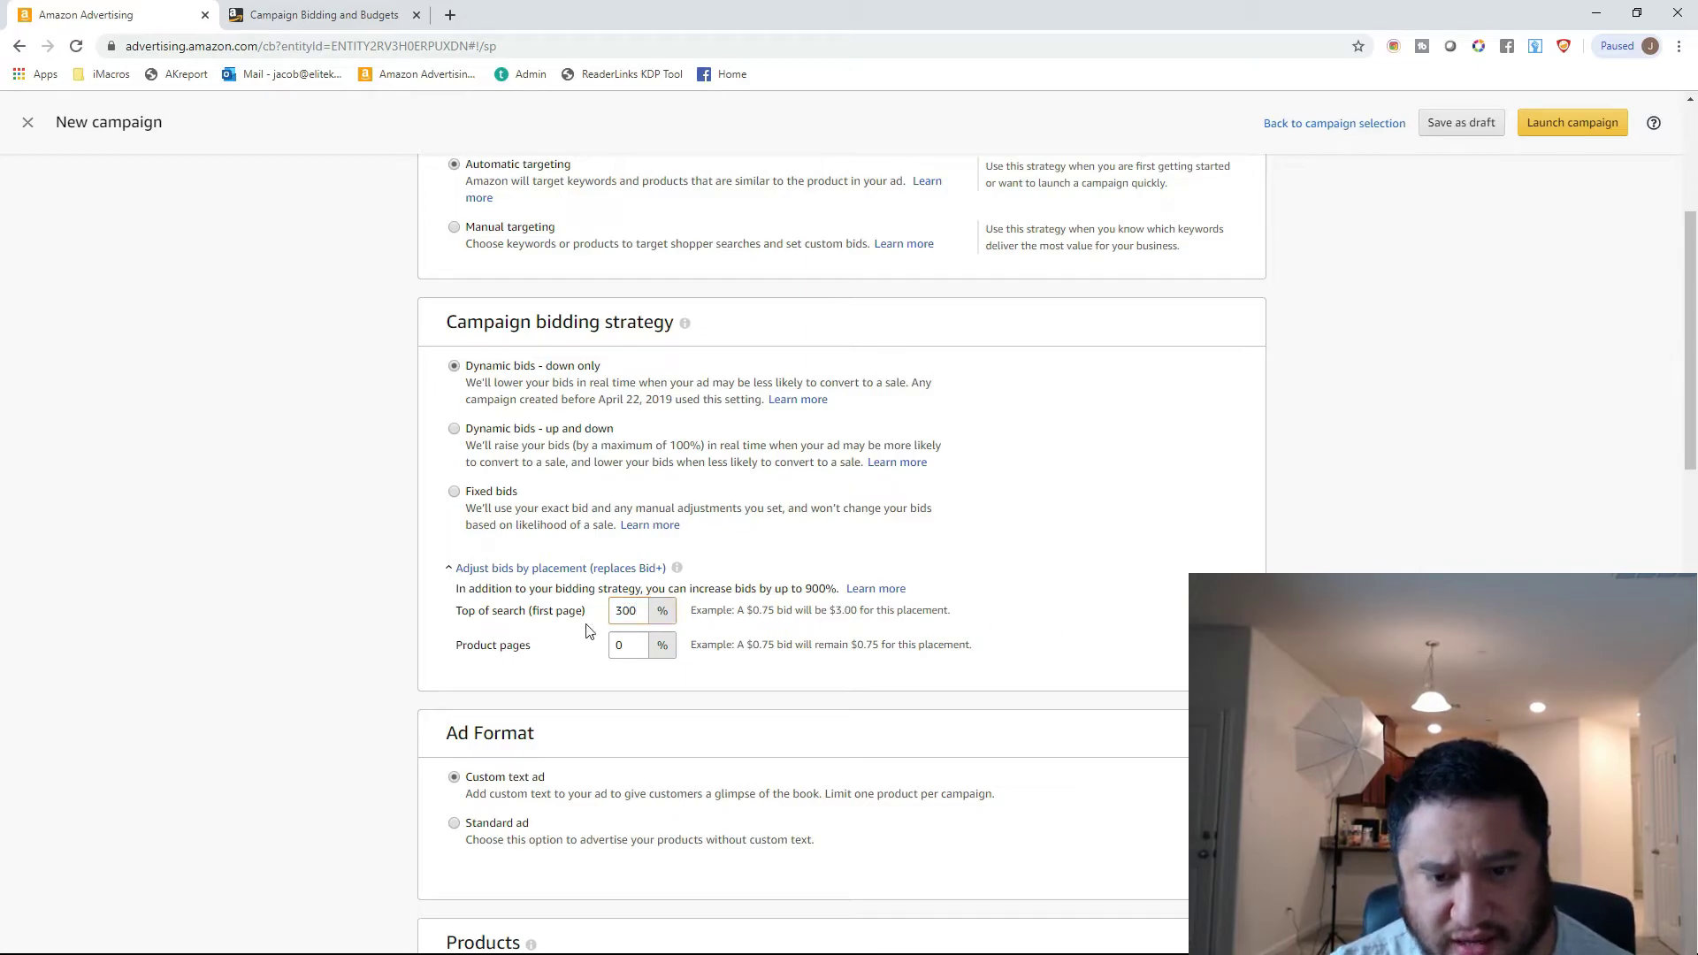
pyautogui.doubleClick(615, 612)
pyautogui.write('200')
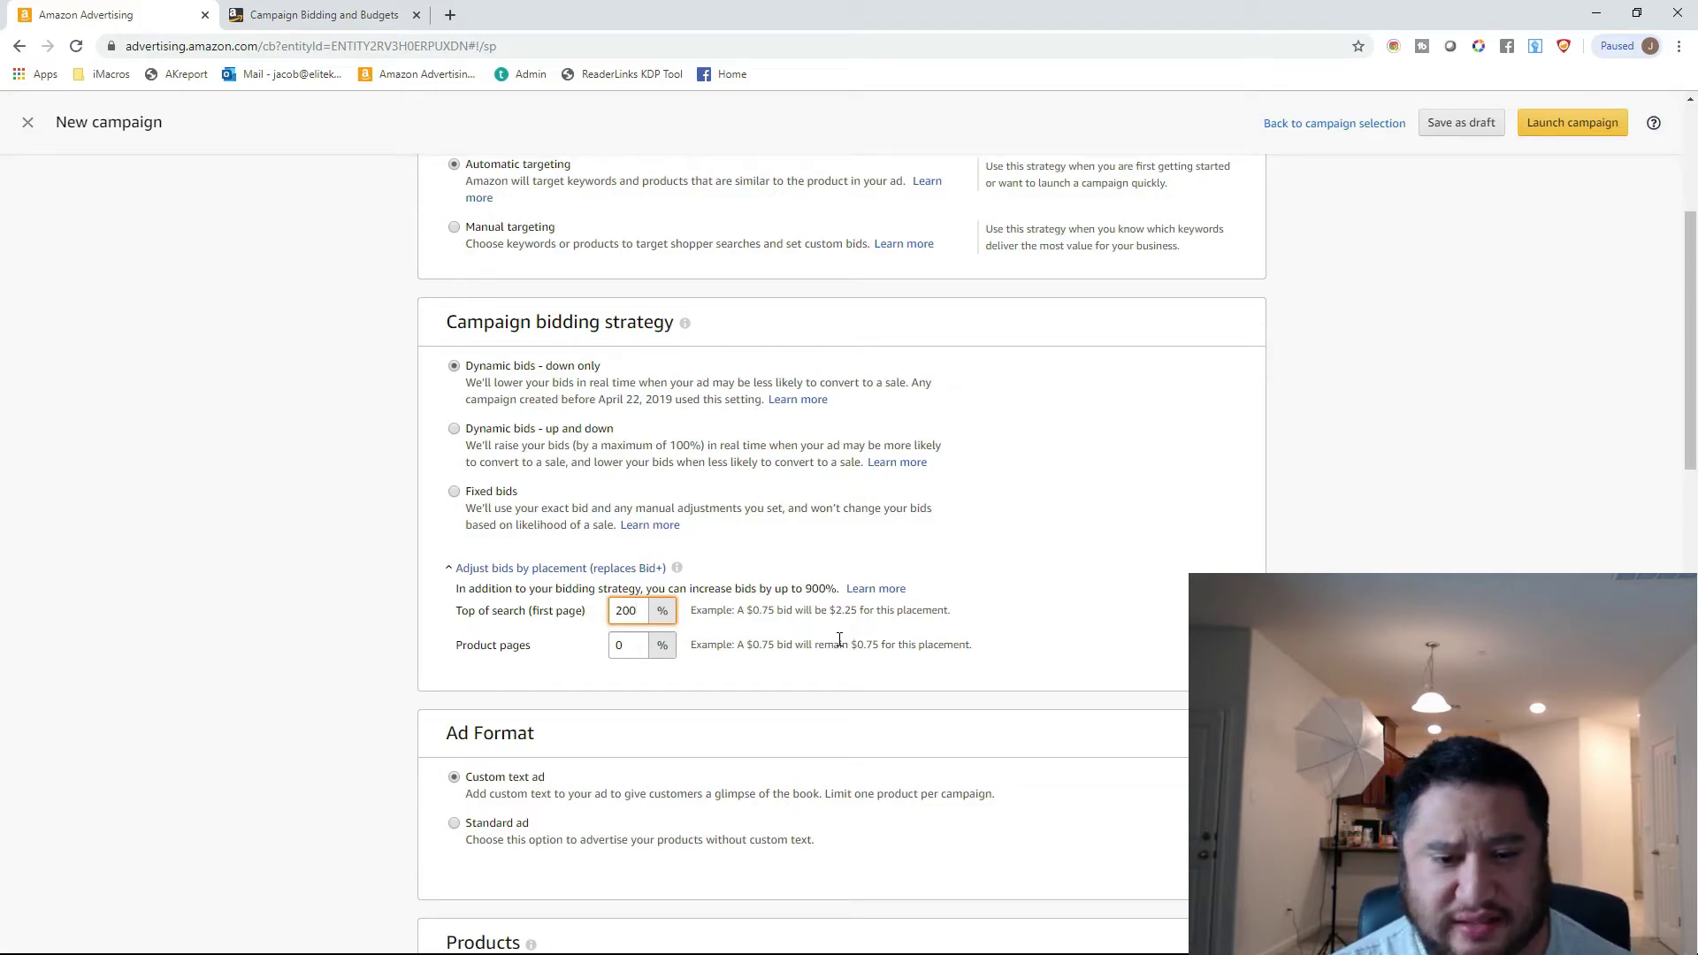
pyautogui.press('BackSpace')
pyautogui.press('BackSpace')
pyautogui.press('BackSpace')
pyautogui.write('0')
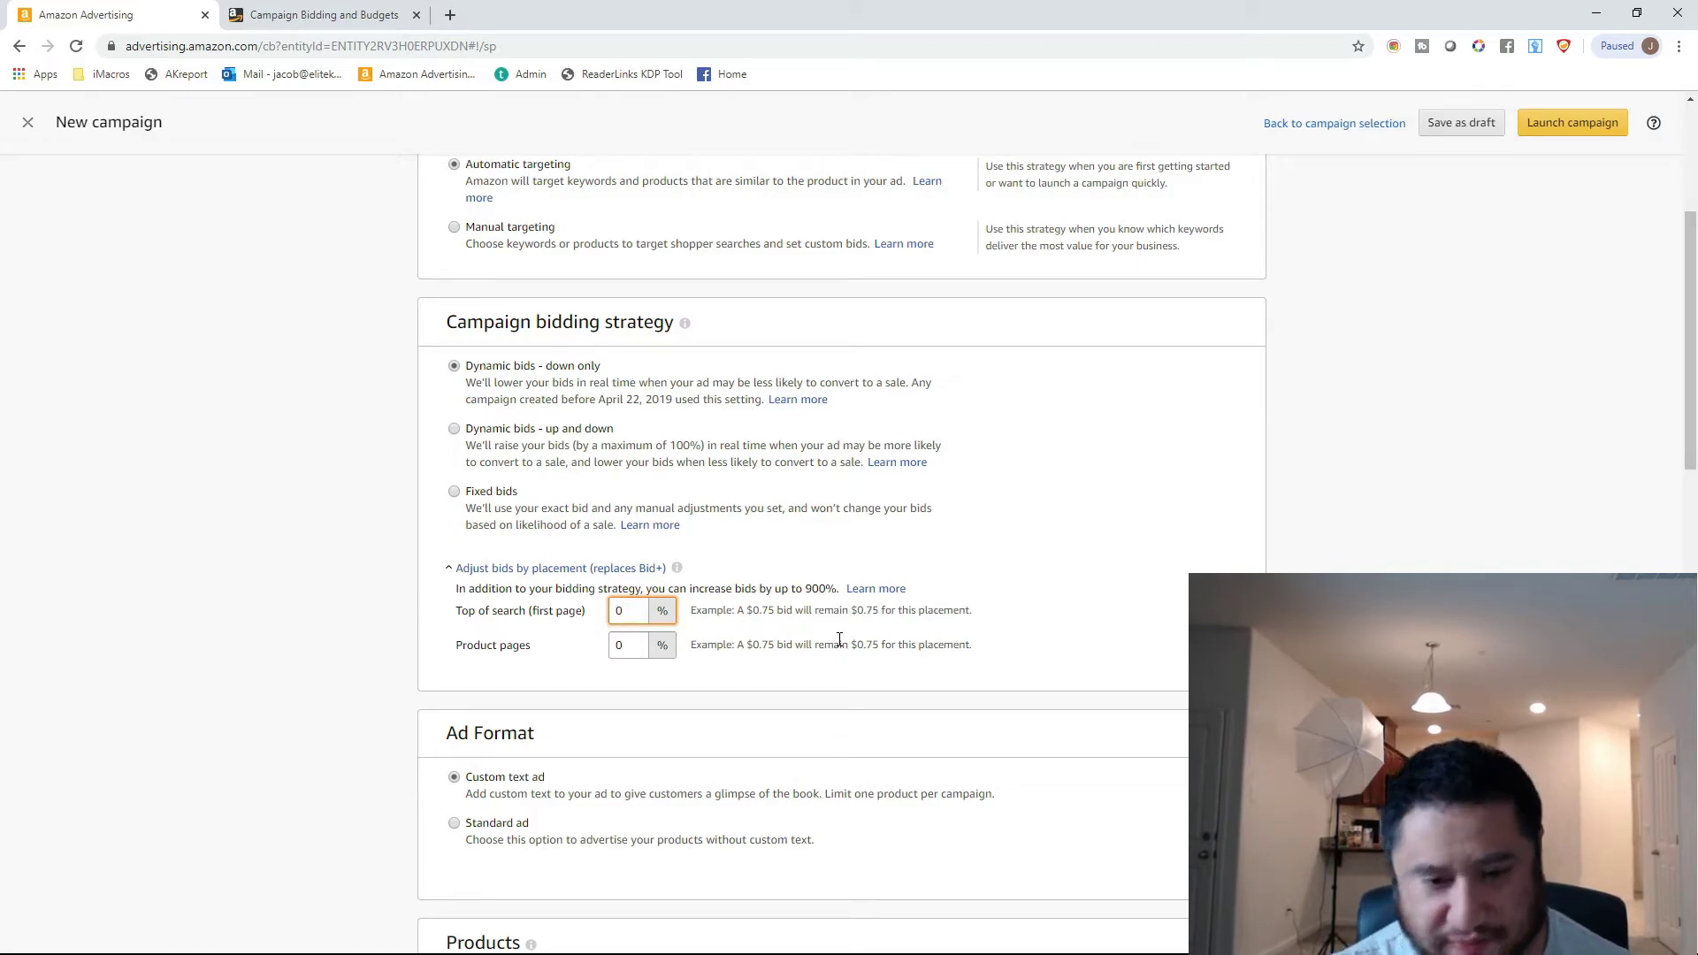
# Set the Top of search (first page) bid increase to 50% and open the Product pages increase for editing.
pyautogui.press('BackSpace')
pyautogui.write('50')
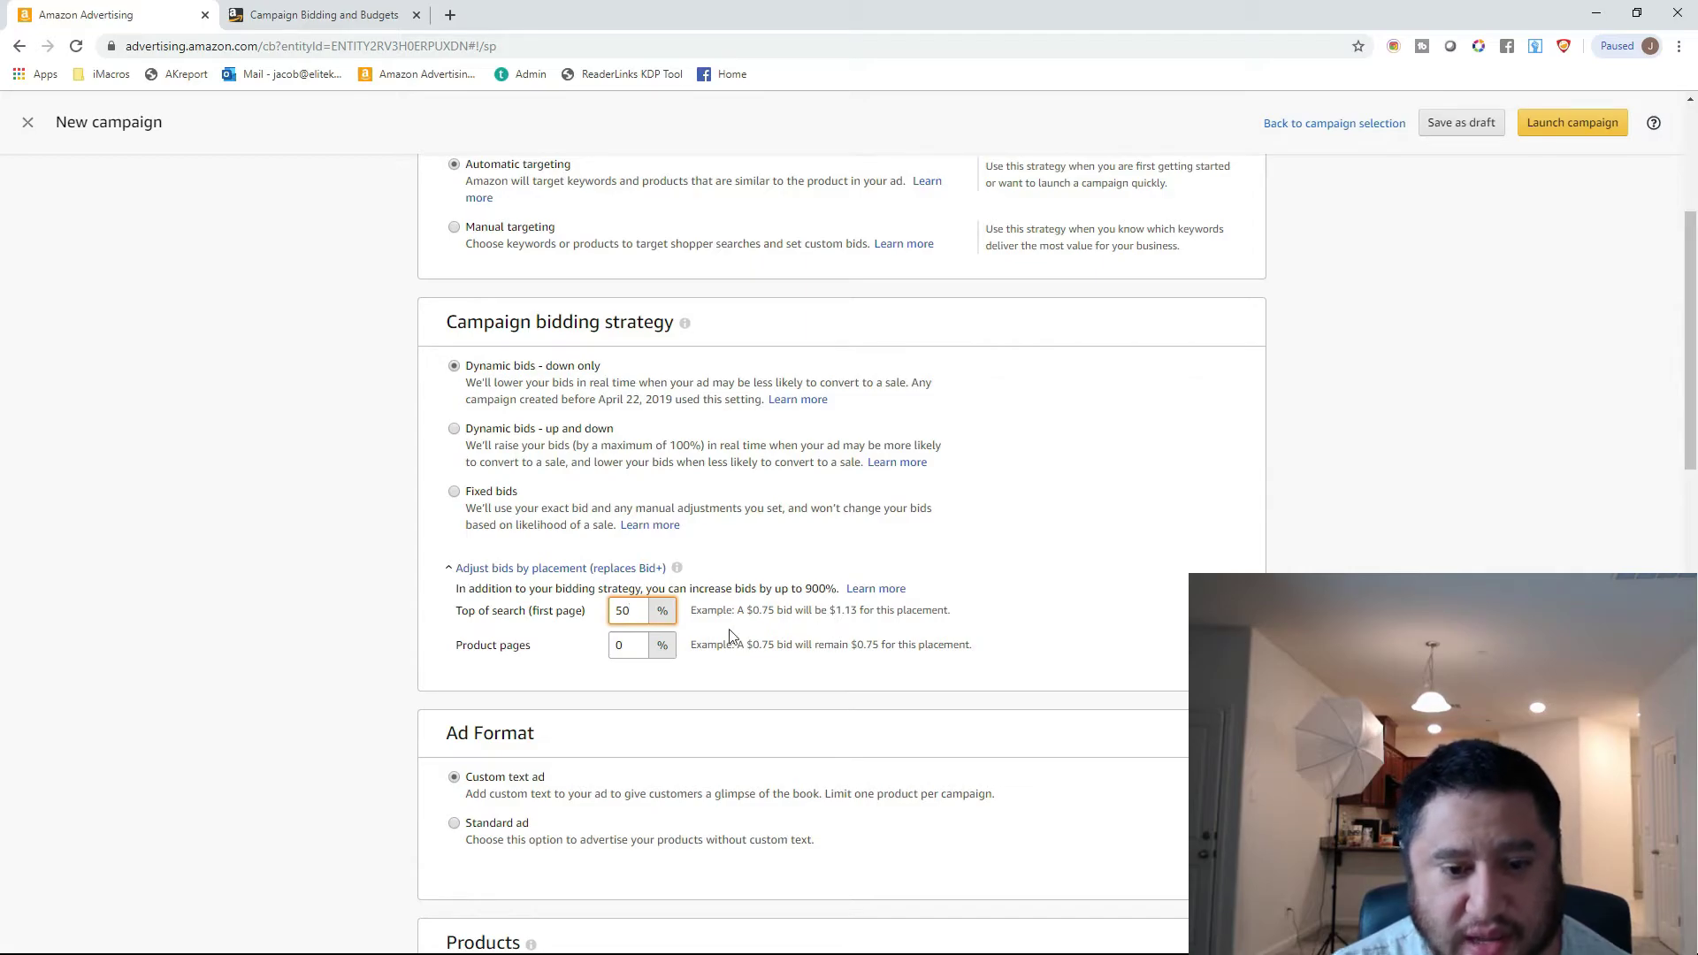
pyautogui.click(626, 645)
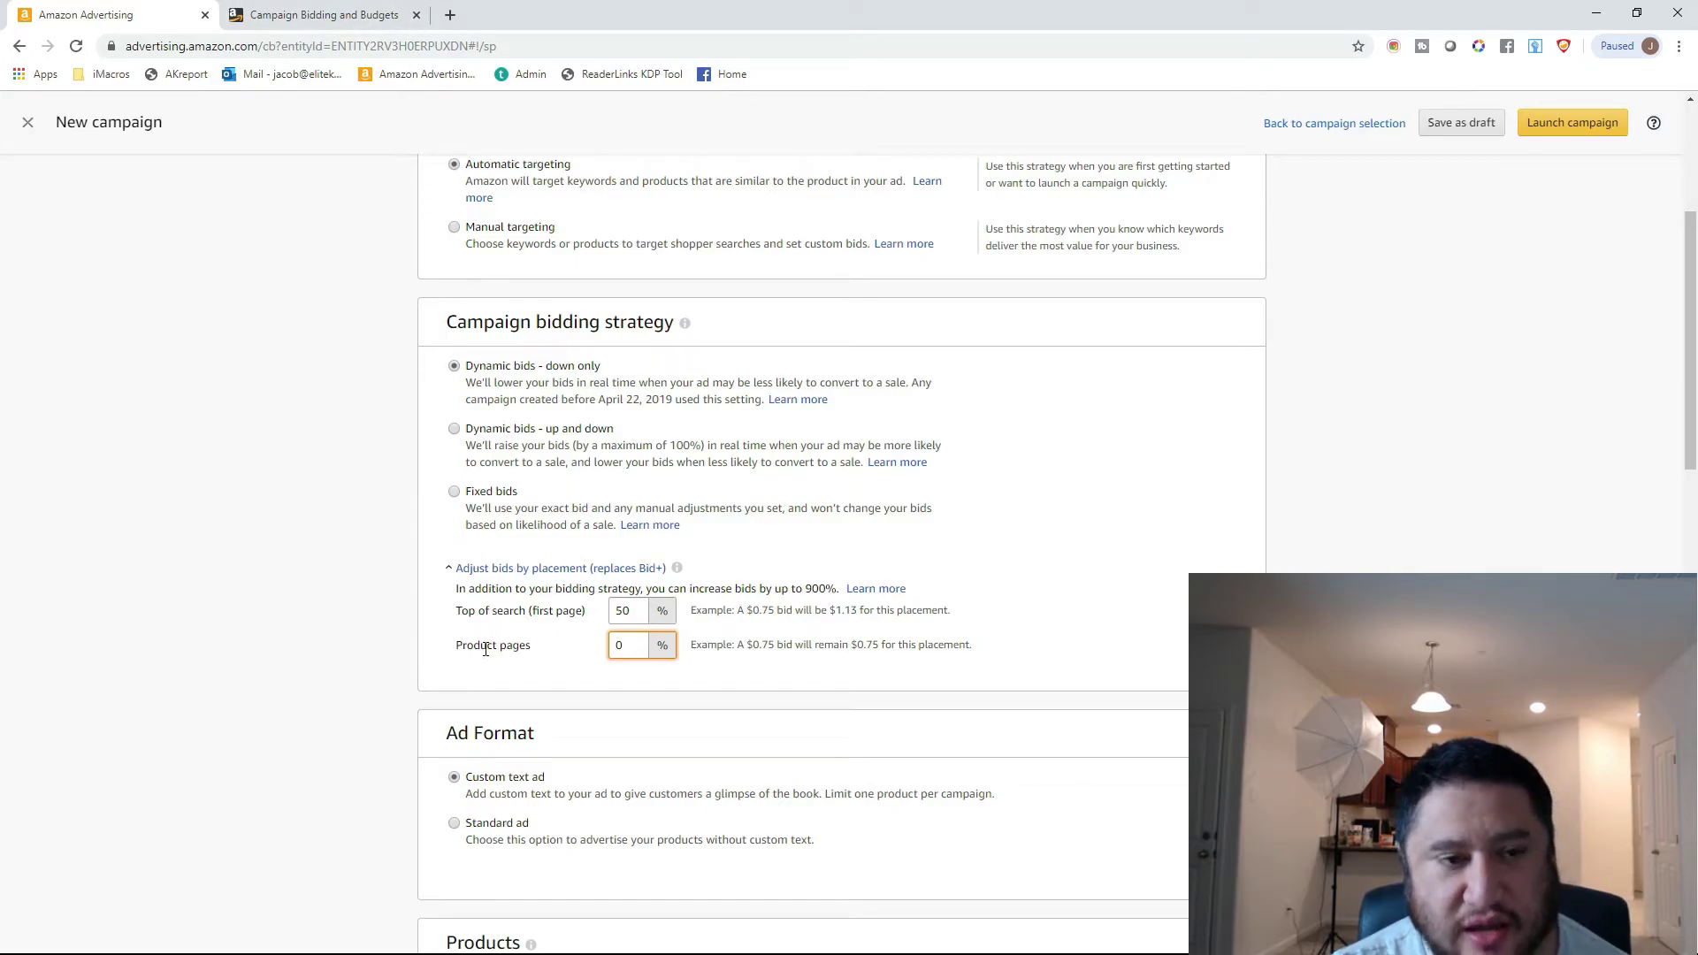
# Consult the Adjust bids by placement section of the help article and try a Product pages bid increase of 900%.
pyautogui.click(345, 11)
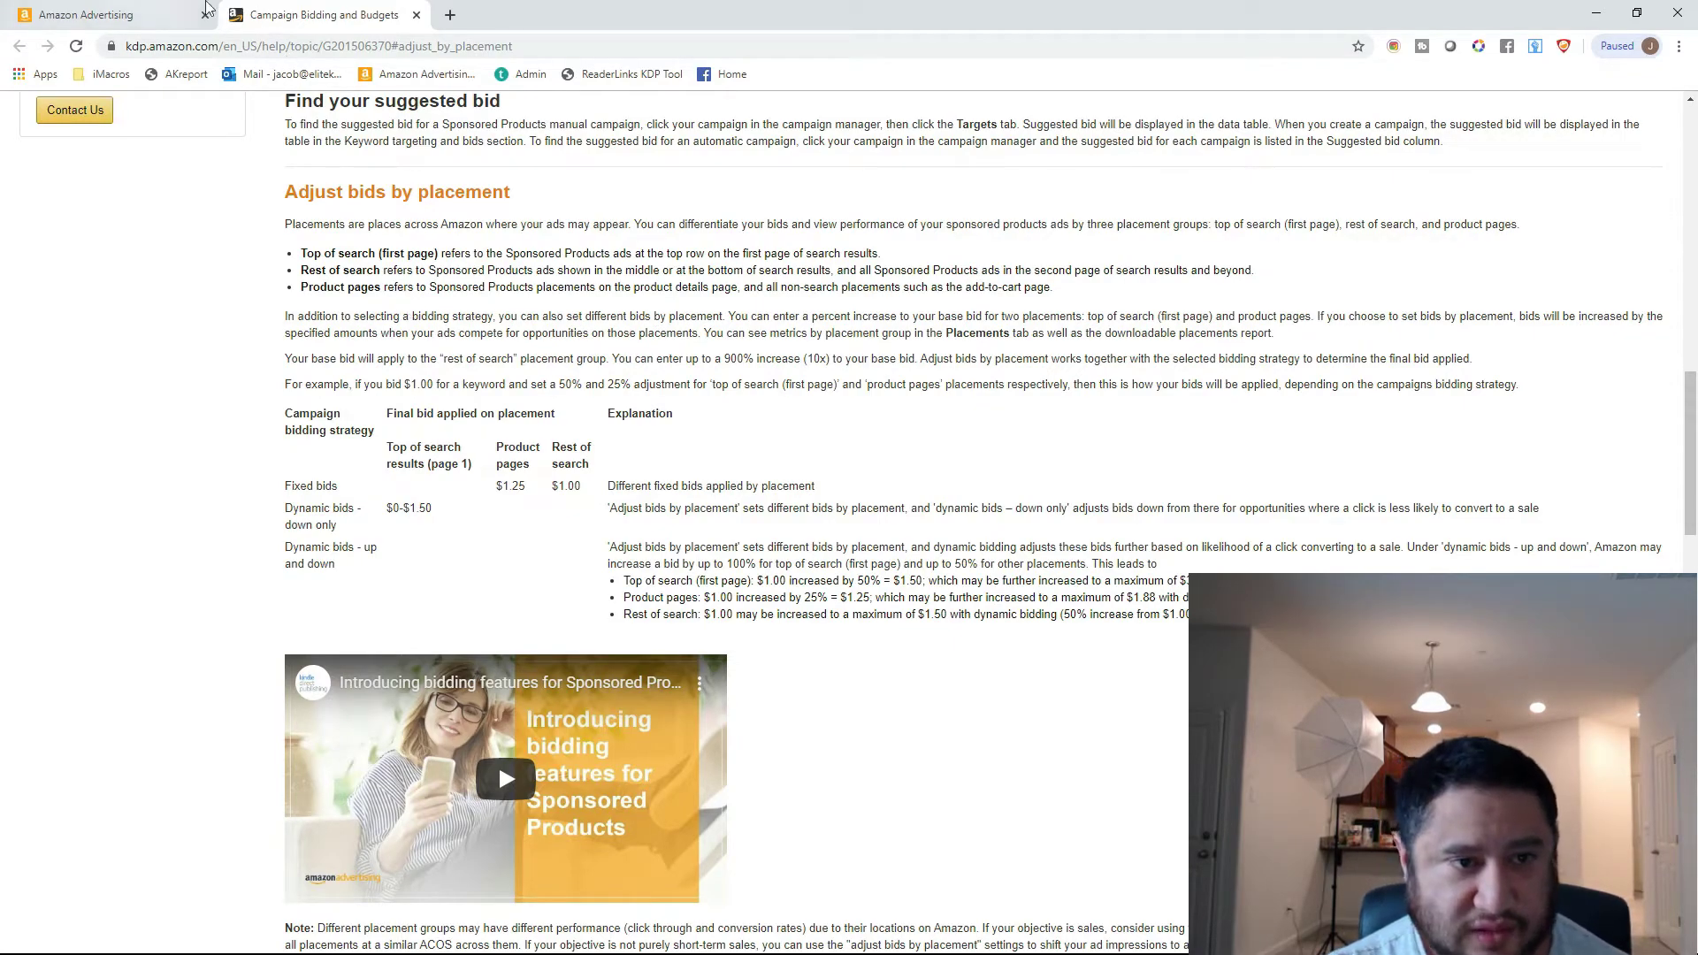
pyautogui.click(146, 13)
pyautogui.doubleClick(644, 639)
pyautogui.write('900')
pyautogui.click(325, 592)
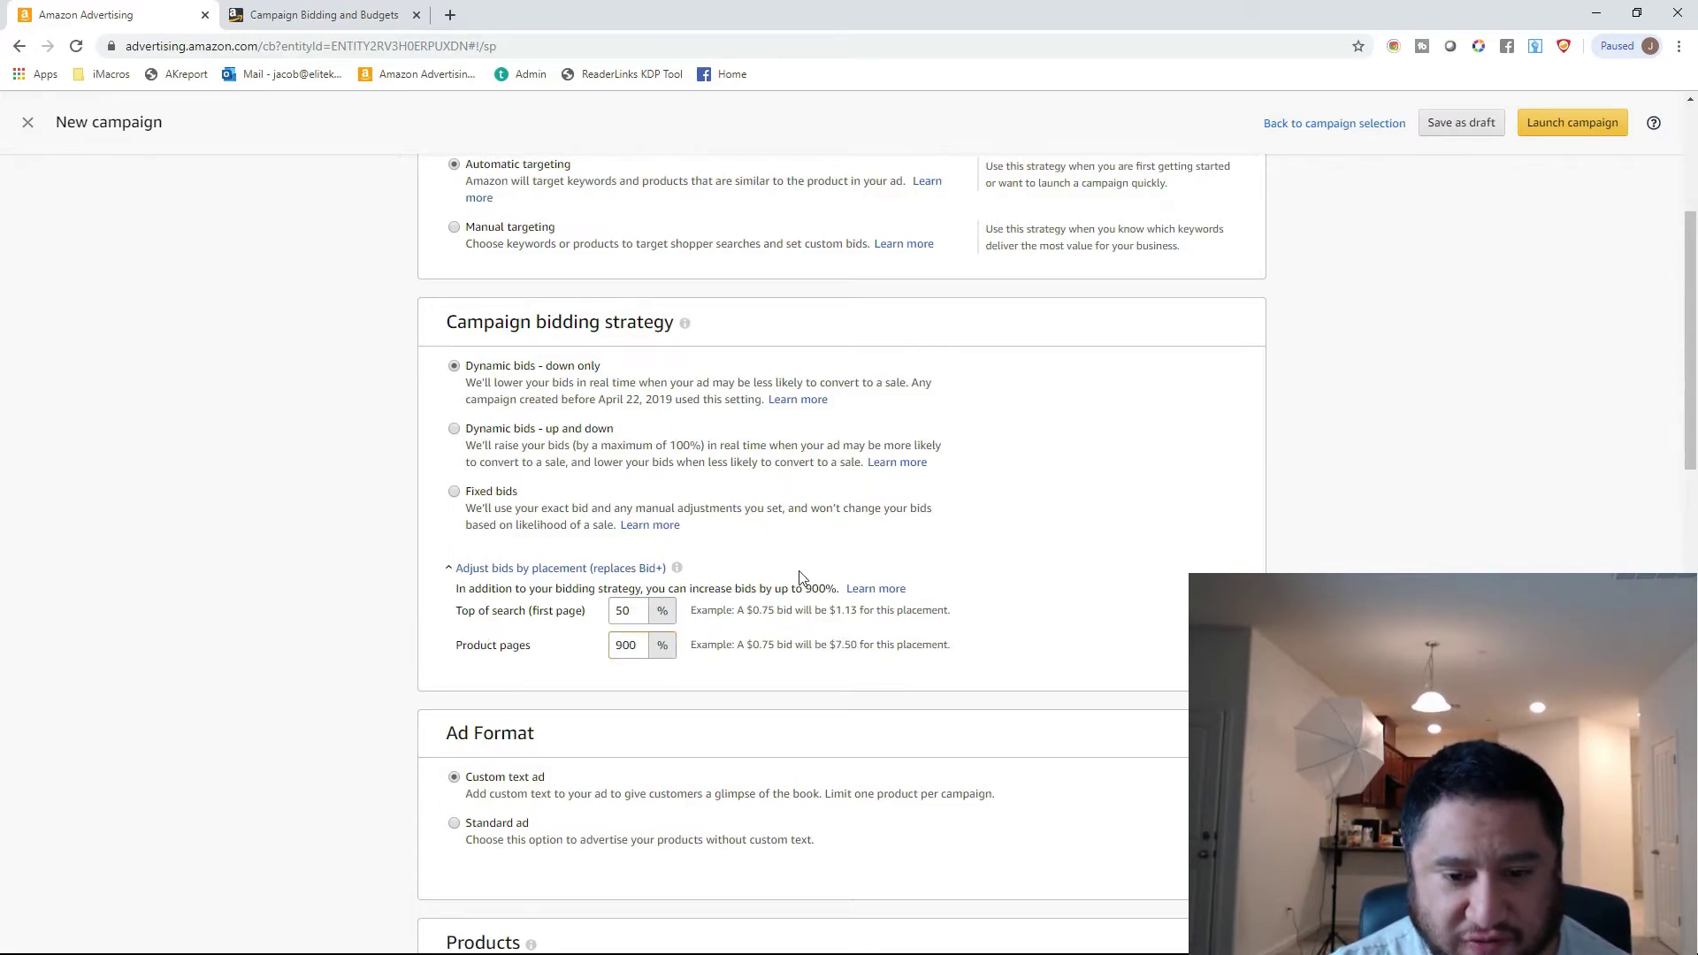
# Set the Product pages bid increase to 50%.
pyautogui.moveTo(637, 645); pyautogui.dragTo(611, 647)
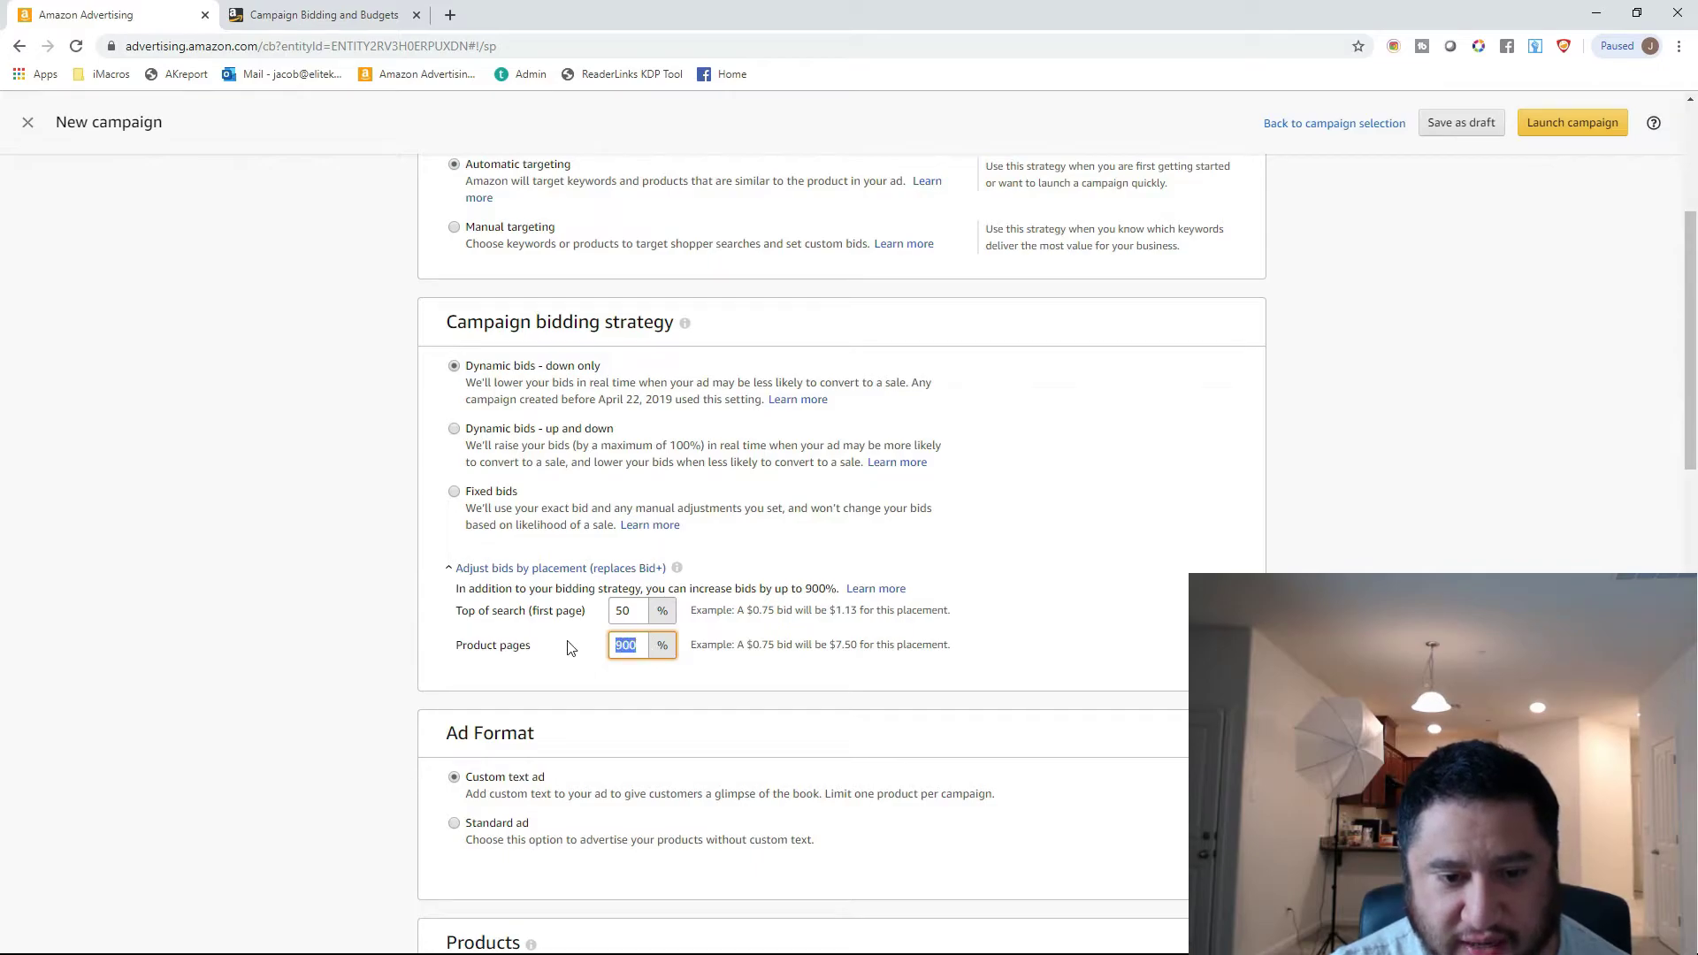
pyautogui.write('50')
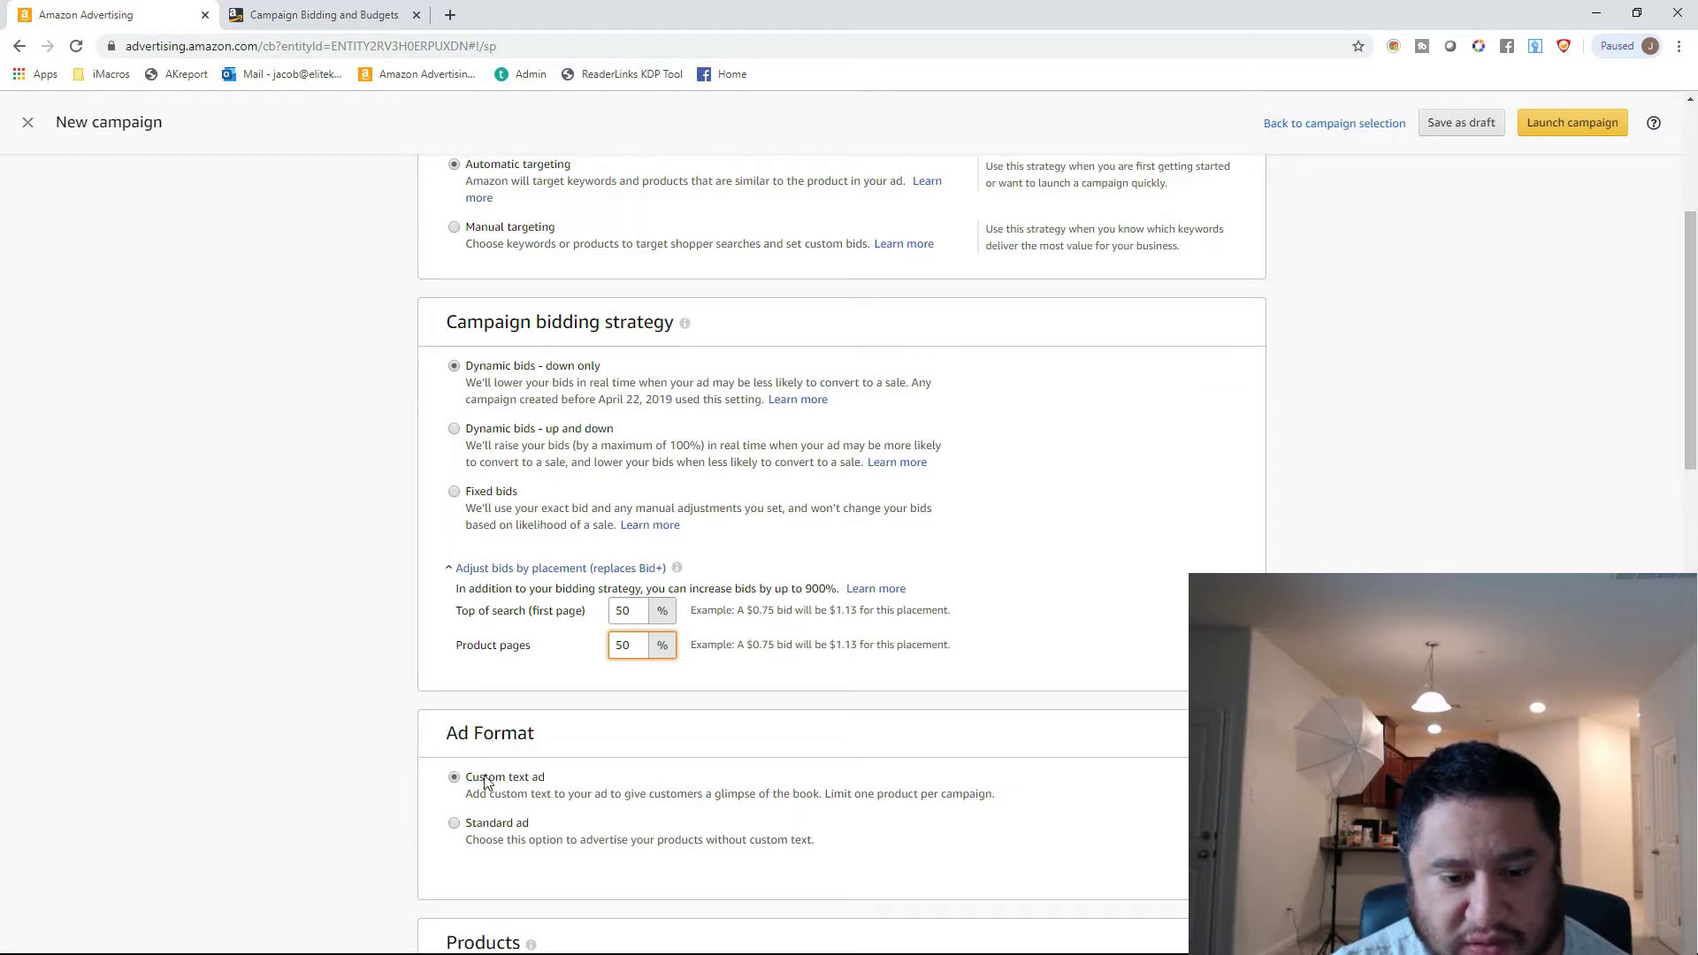
# Search the products for "kids" and add Bear Hunting for Kids: Hunting and Fishing Books for Kids to the campaign.
pyautogui.moveTo(1691, 412); pyautogui.dragTo(1692, 437)
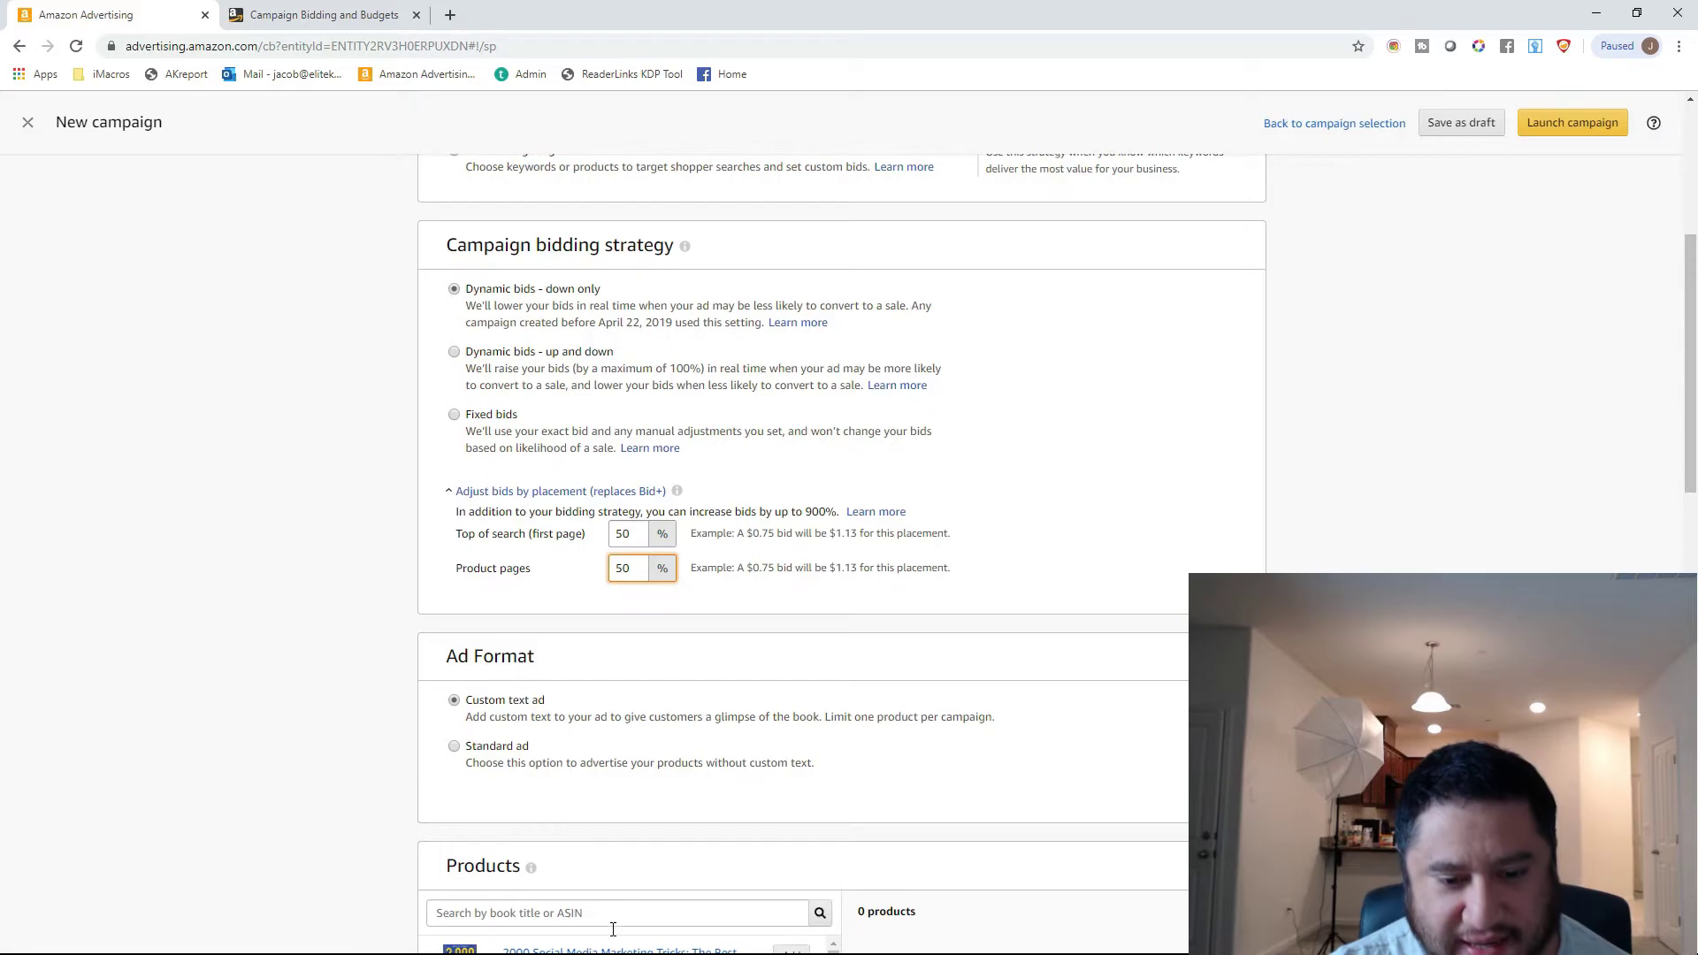
pyautogui.click(635, 905)
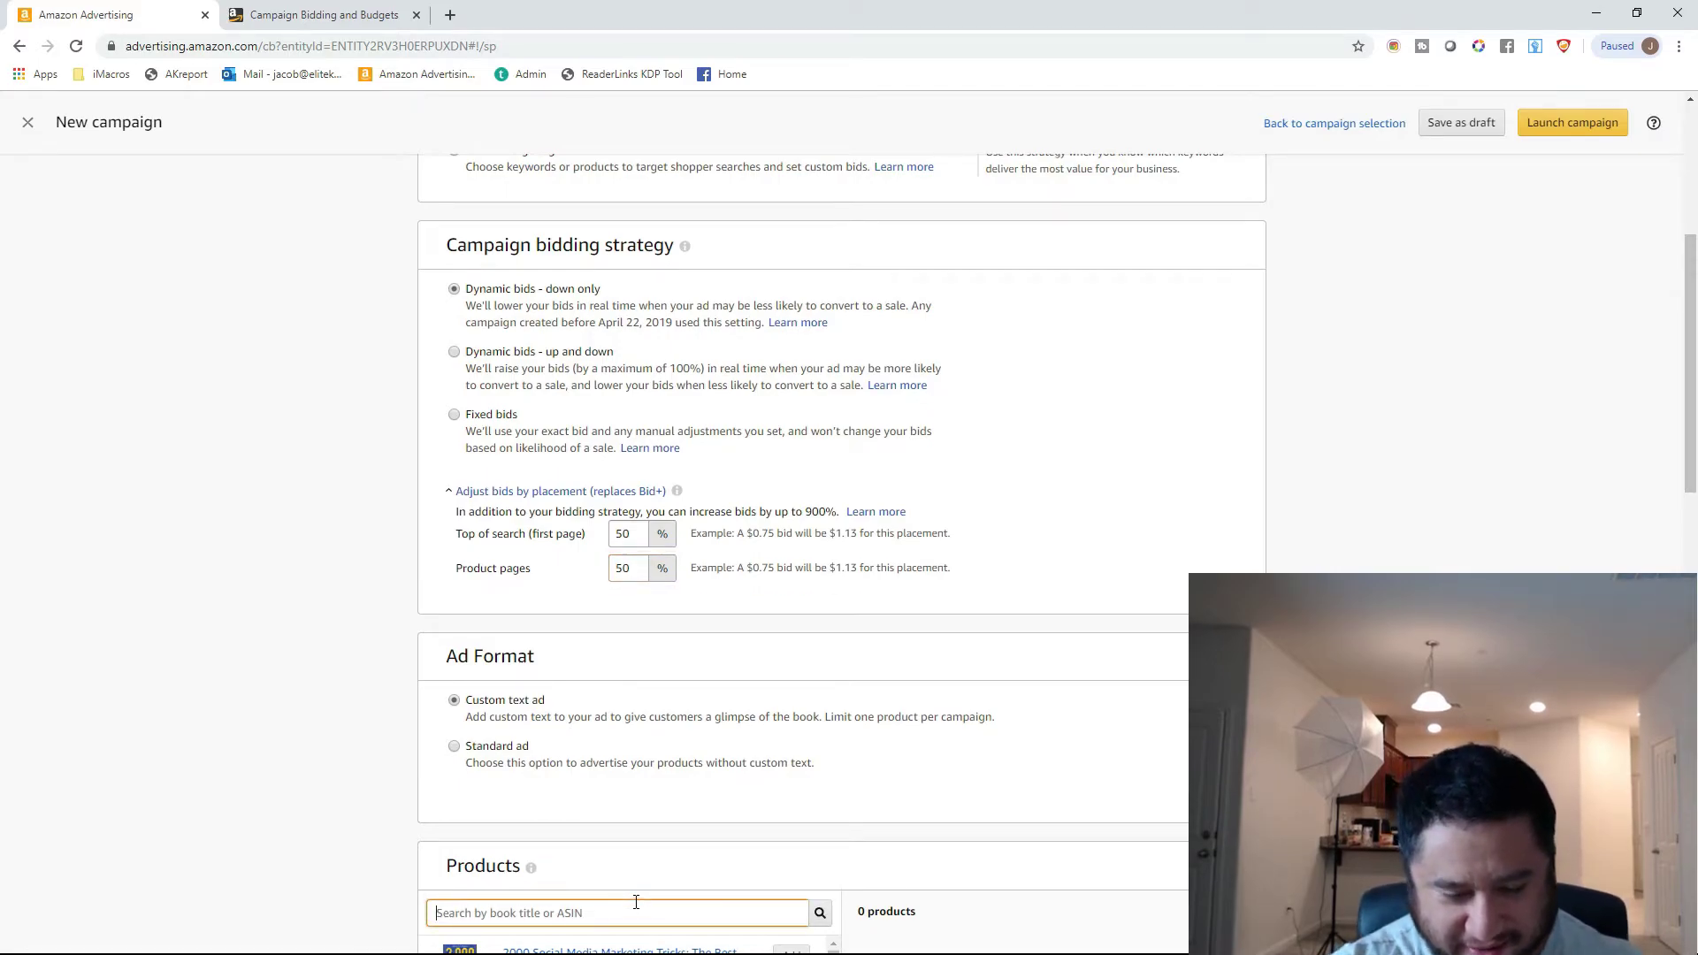
pyautogui.write('kids')
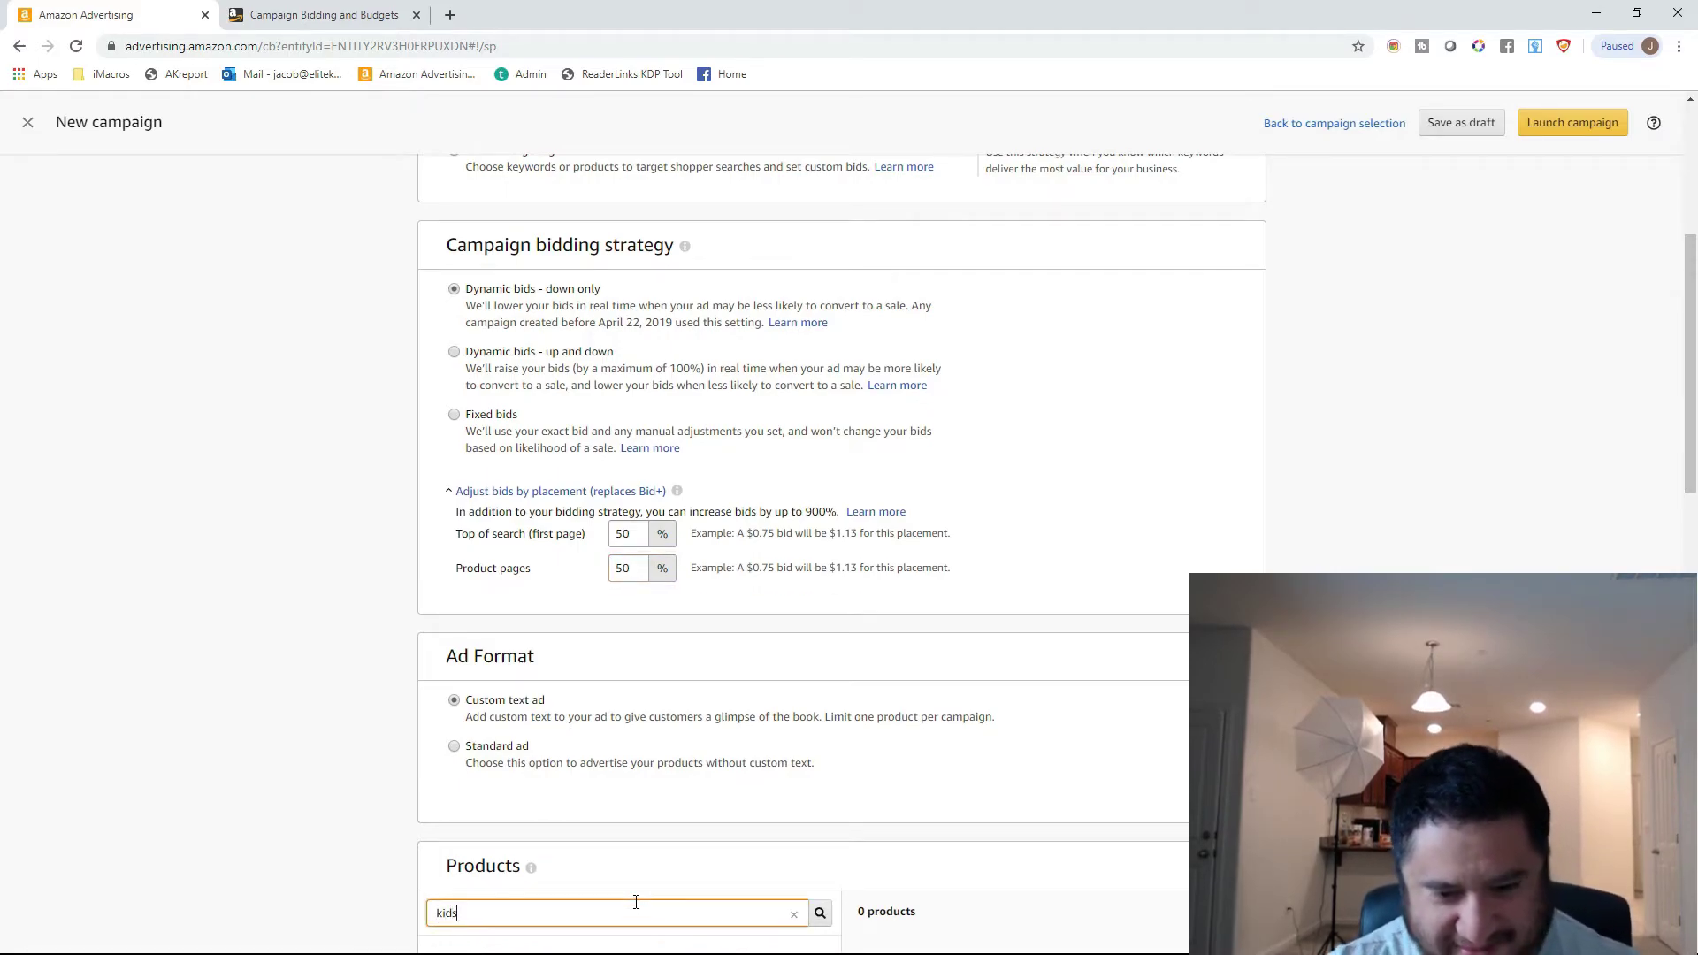
pyautogui.moveTo(1691, 310); pyautogui.dragTo(1696, 456)
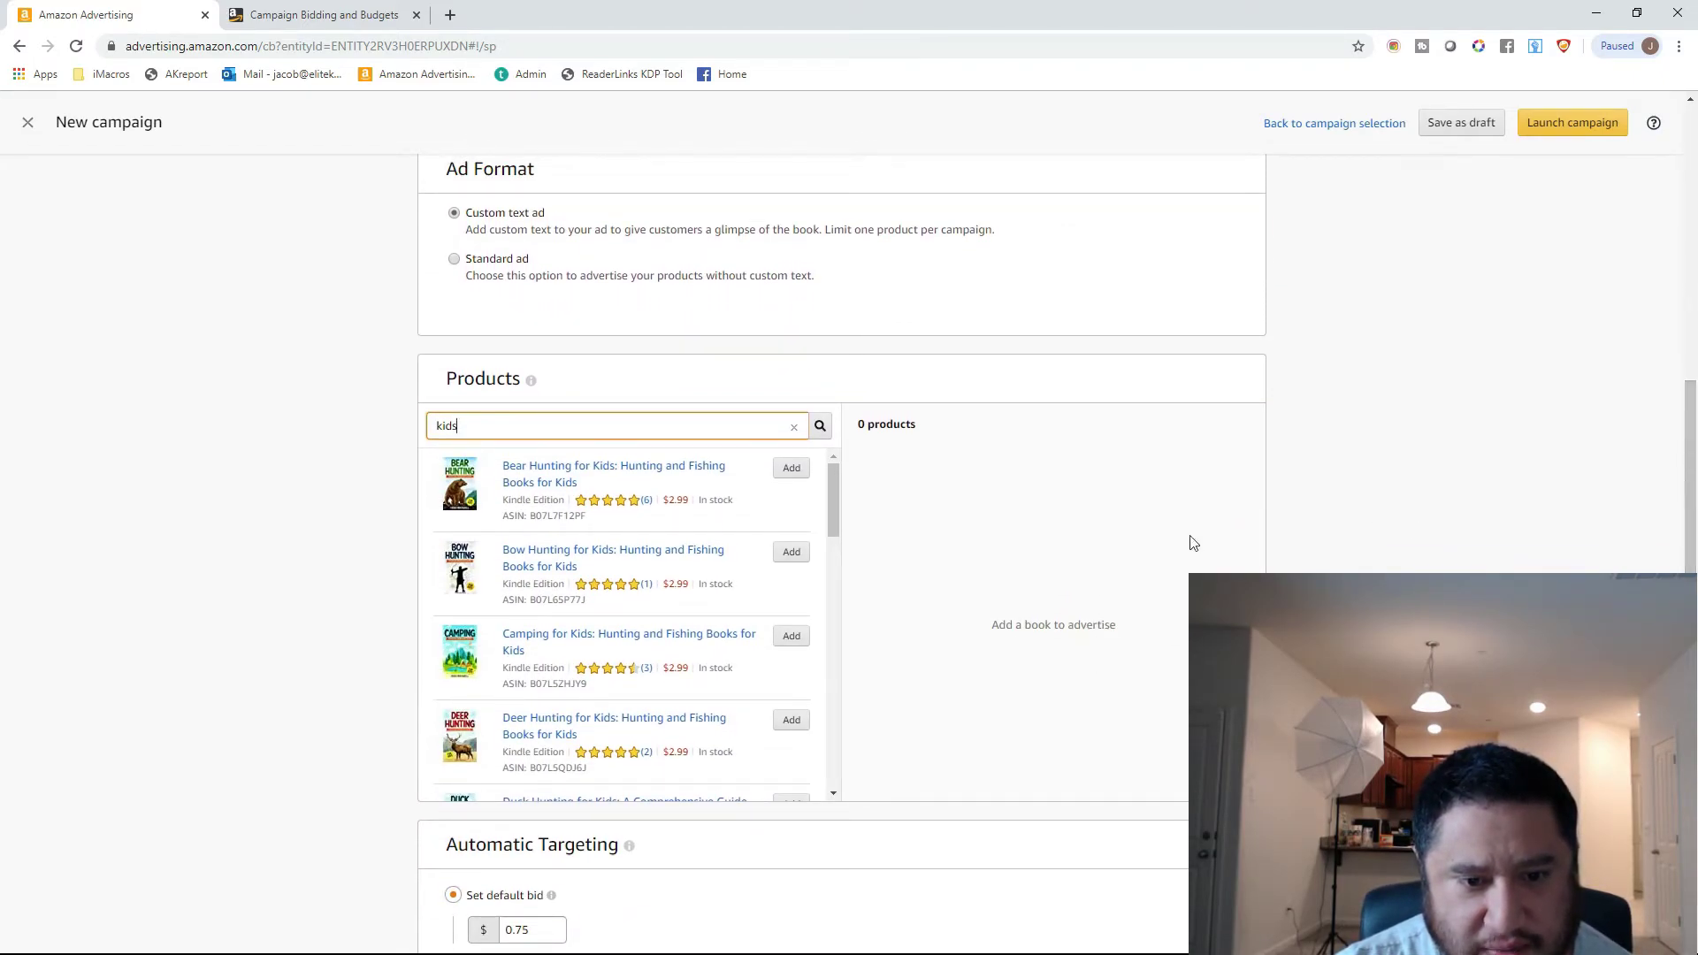
pyautogui.click(797, 475)
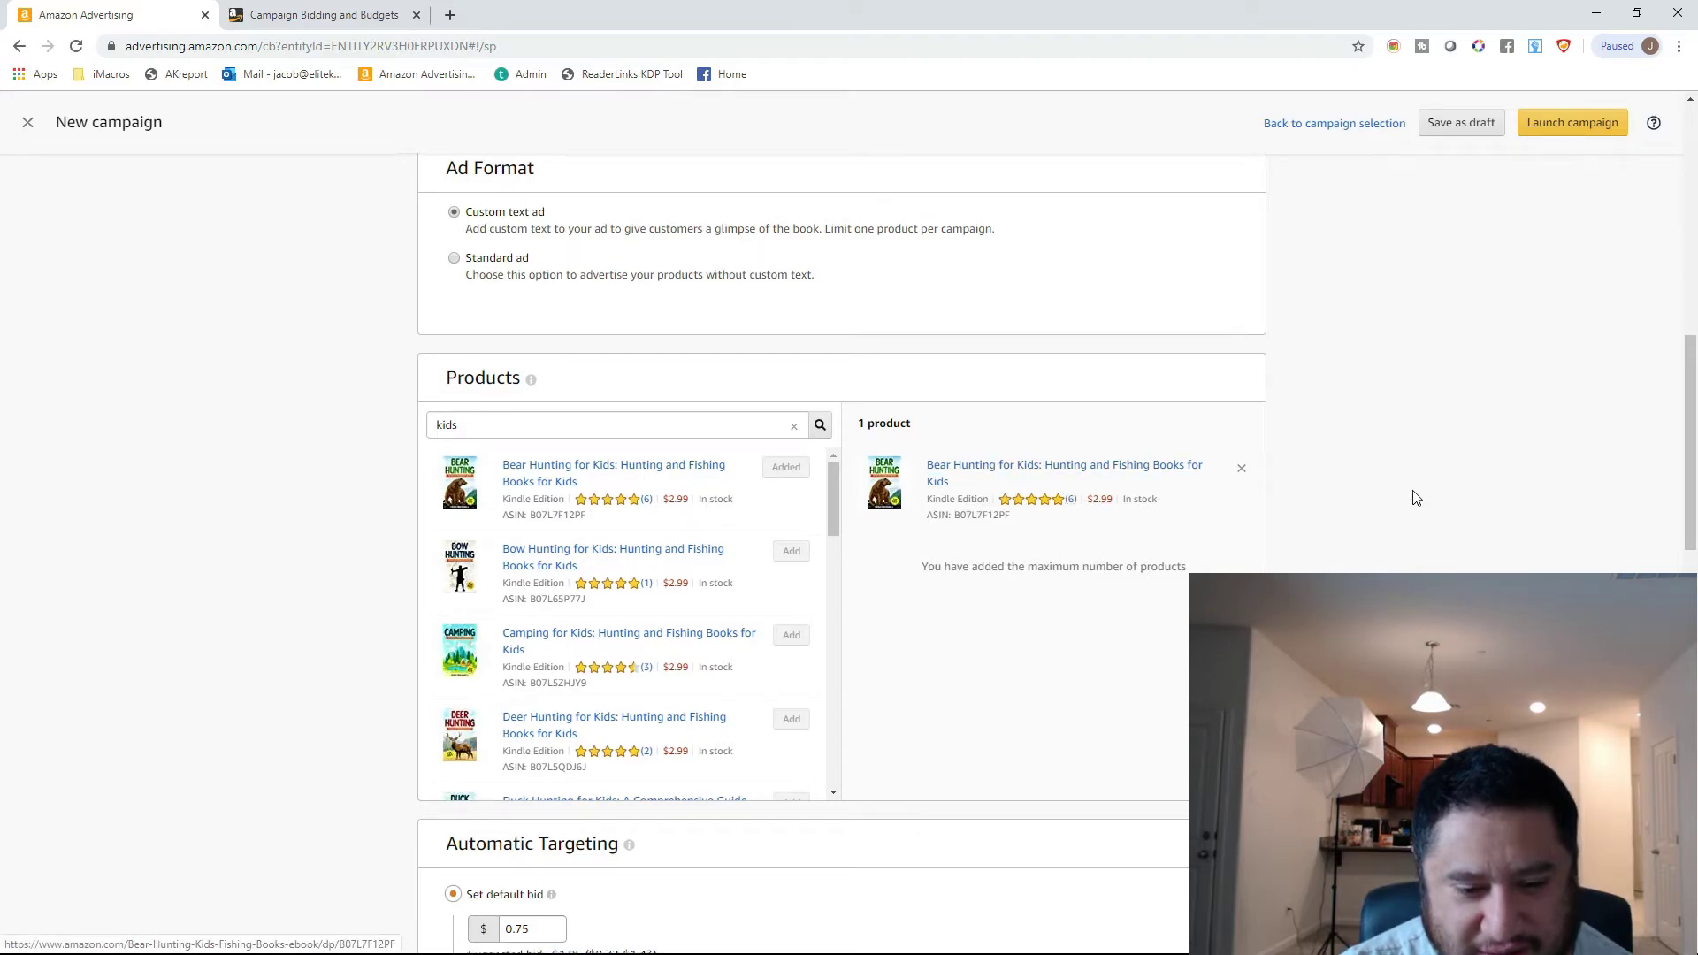
# Check the default bid under Automatic Targeting and set the Top of search (first page) bid increase to 100%.
pyautogui.scroll(-1, 1407, 499)
pyautogui.scroll(-1, 509, 809)
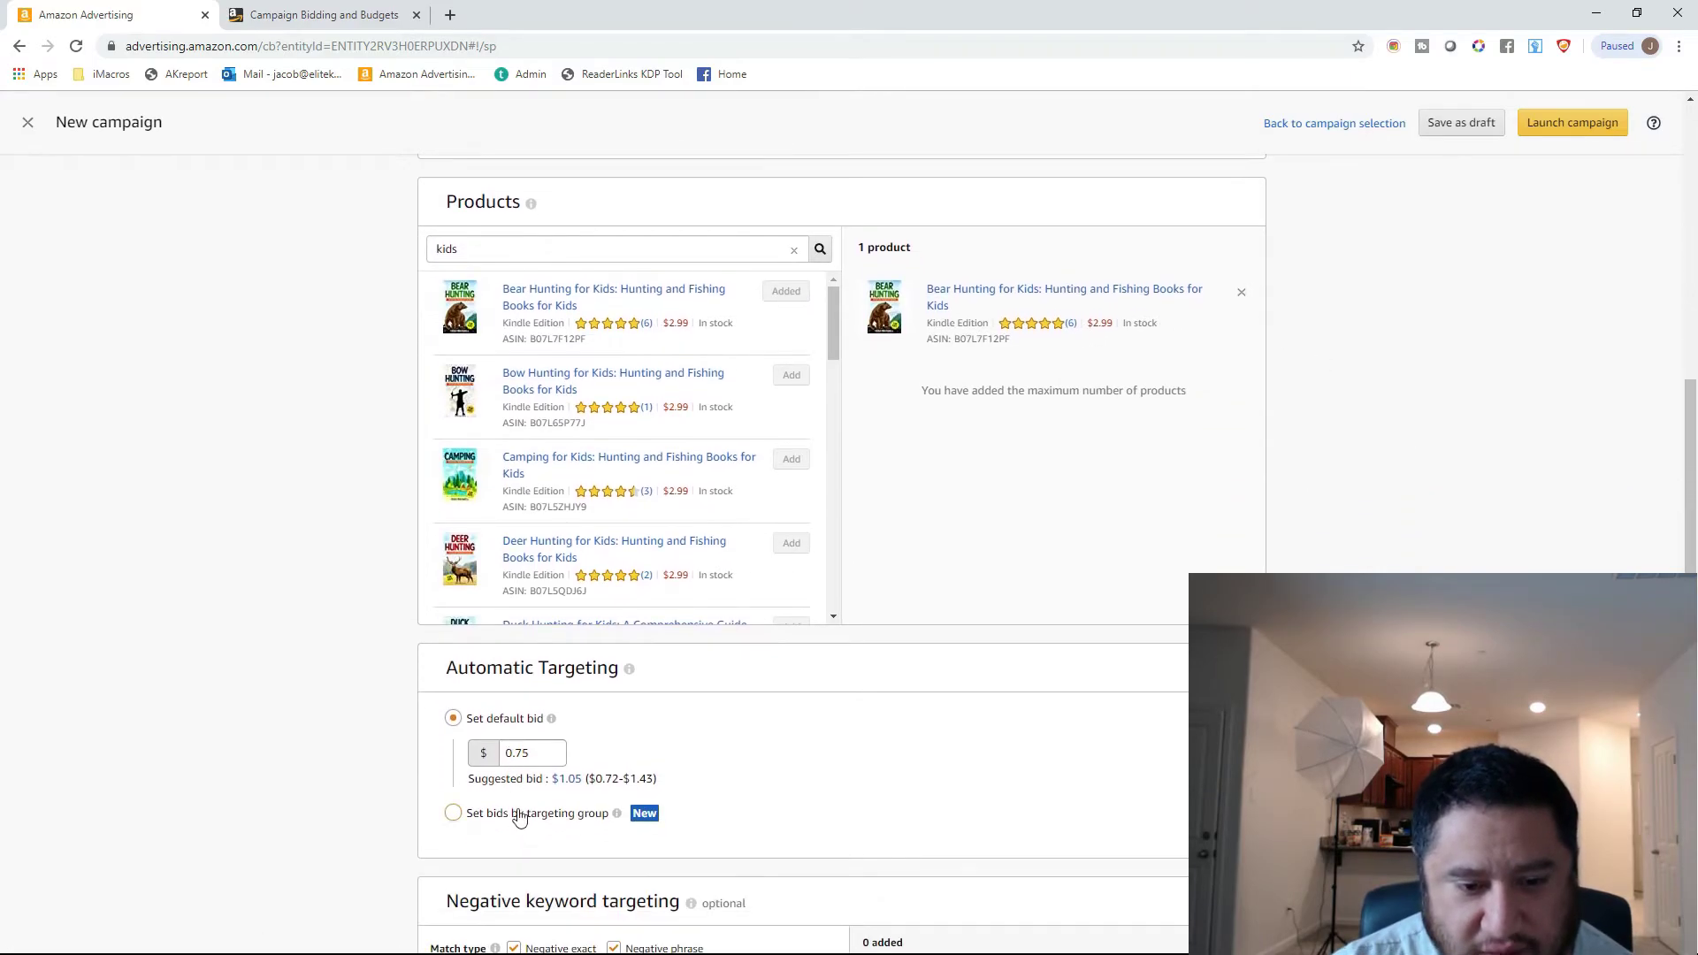
pyautogui.click(540, 751)
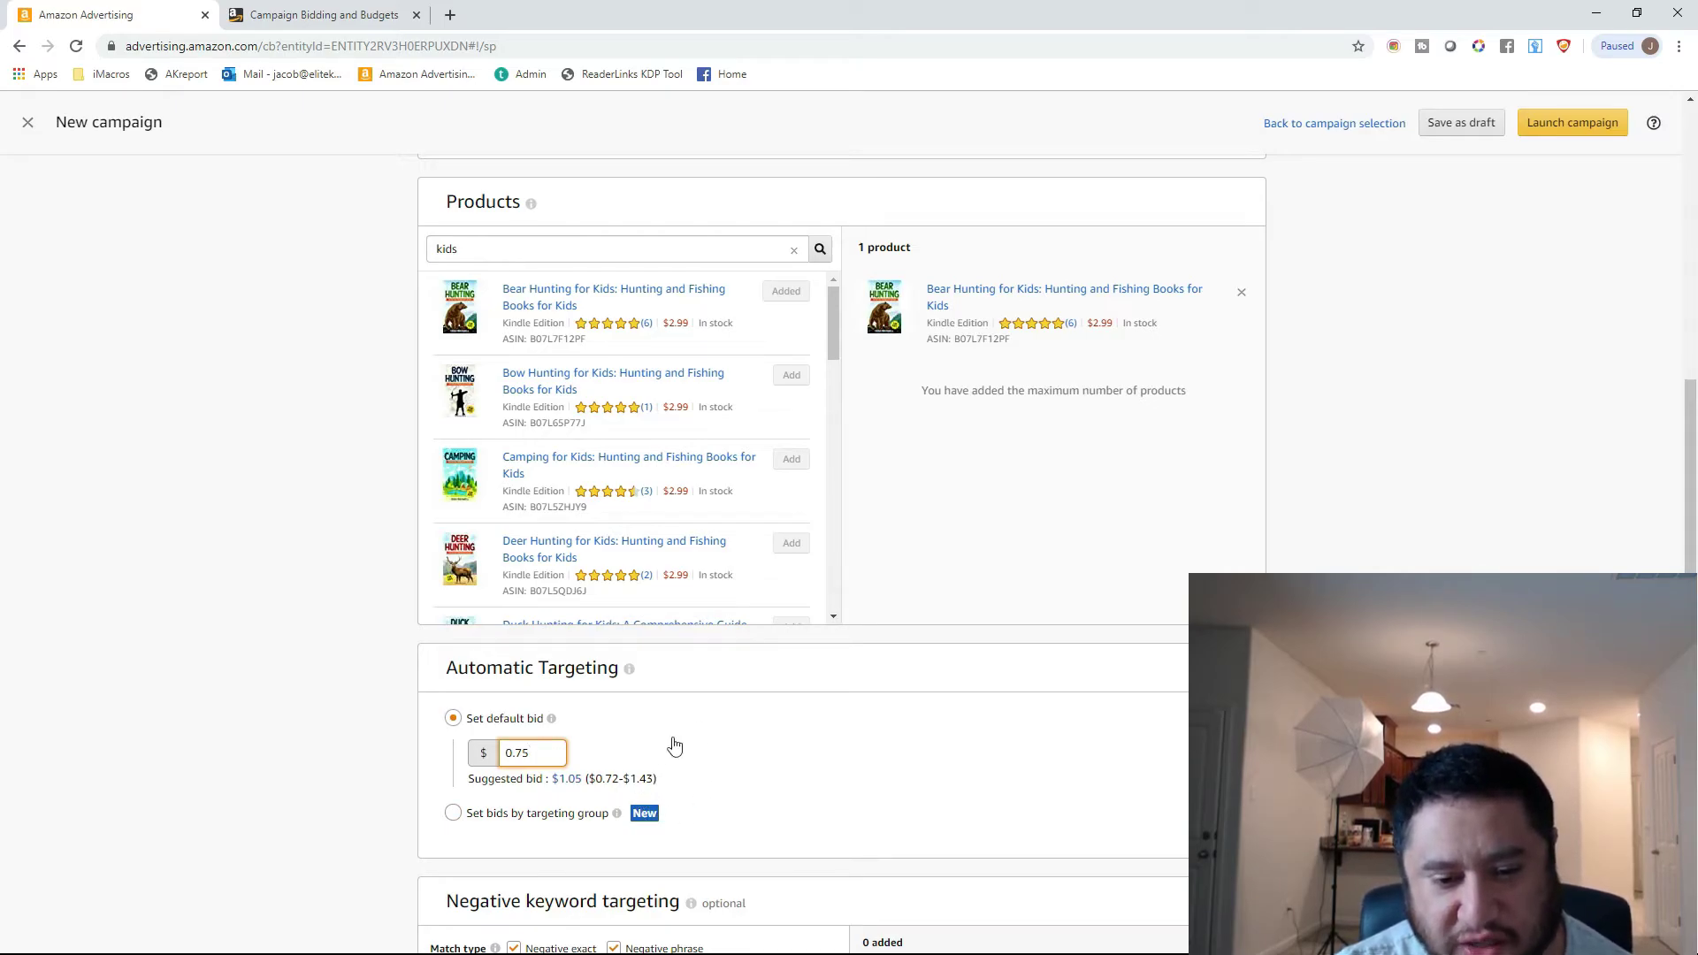
pyautogui.scroll(1, 700, 785)
pyautogui.scroll(5, 699, 784)
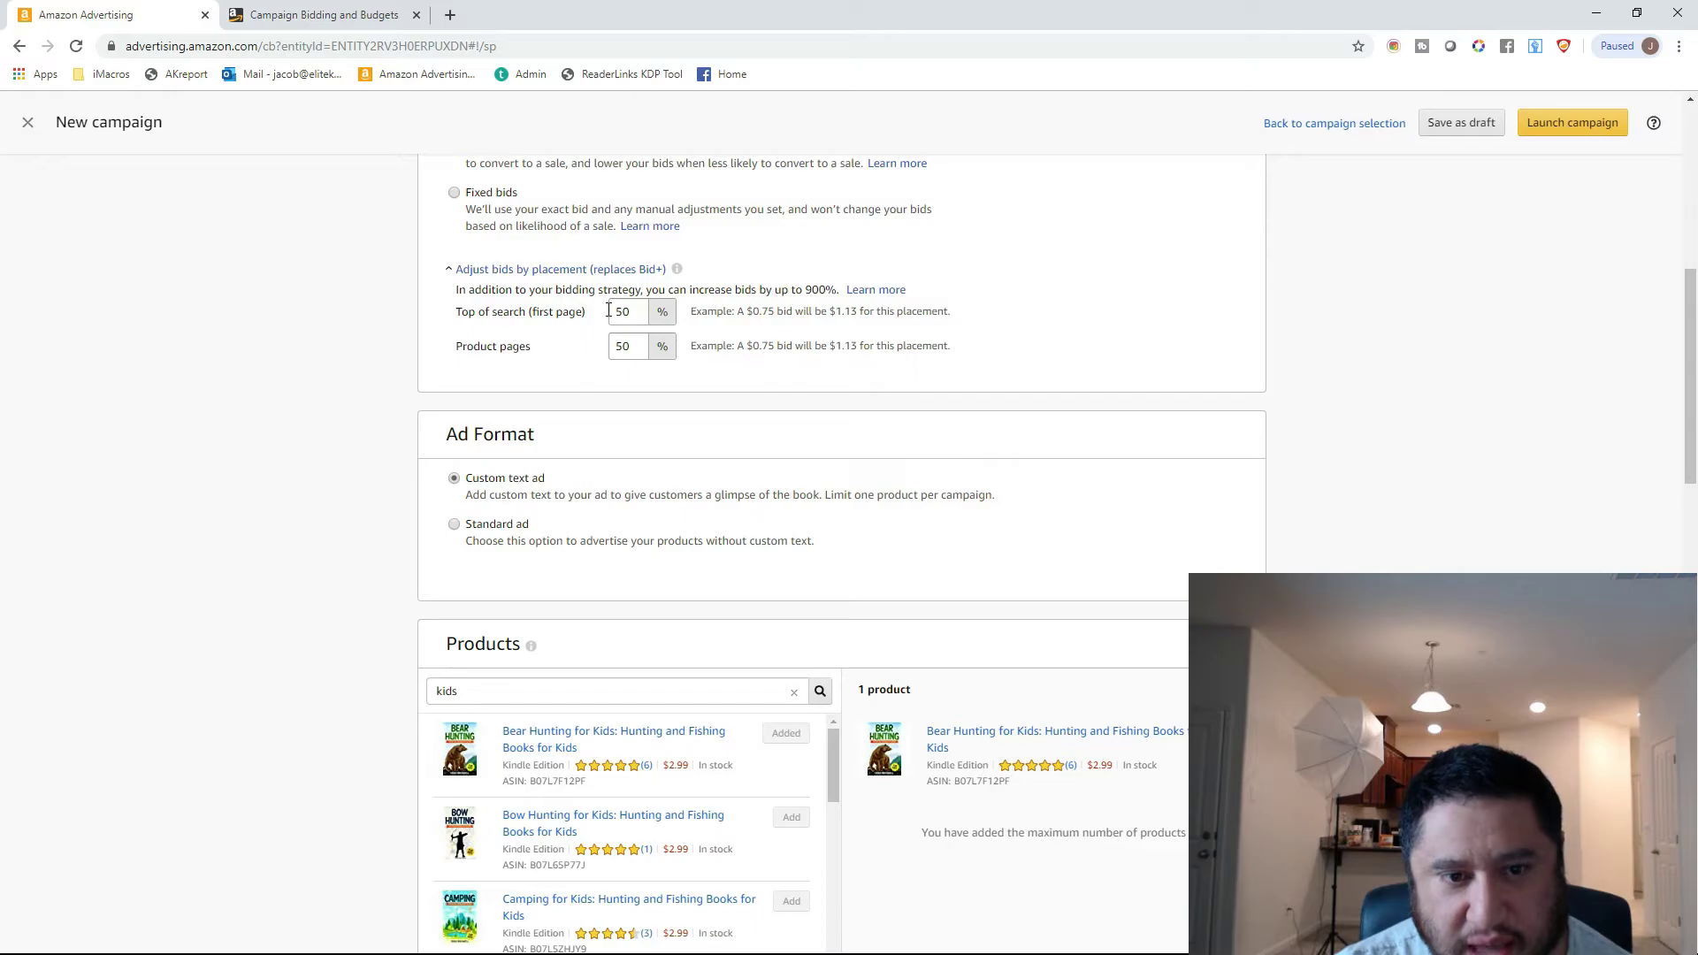
pyautogui.moveTo(635, 311); pyautogui.dragTo(566, 312)
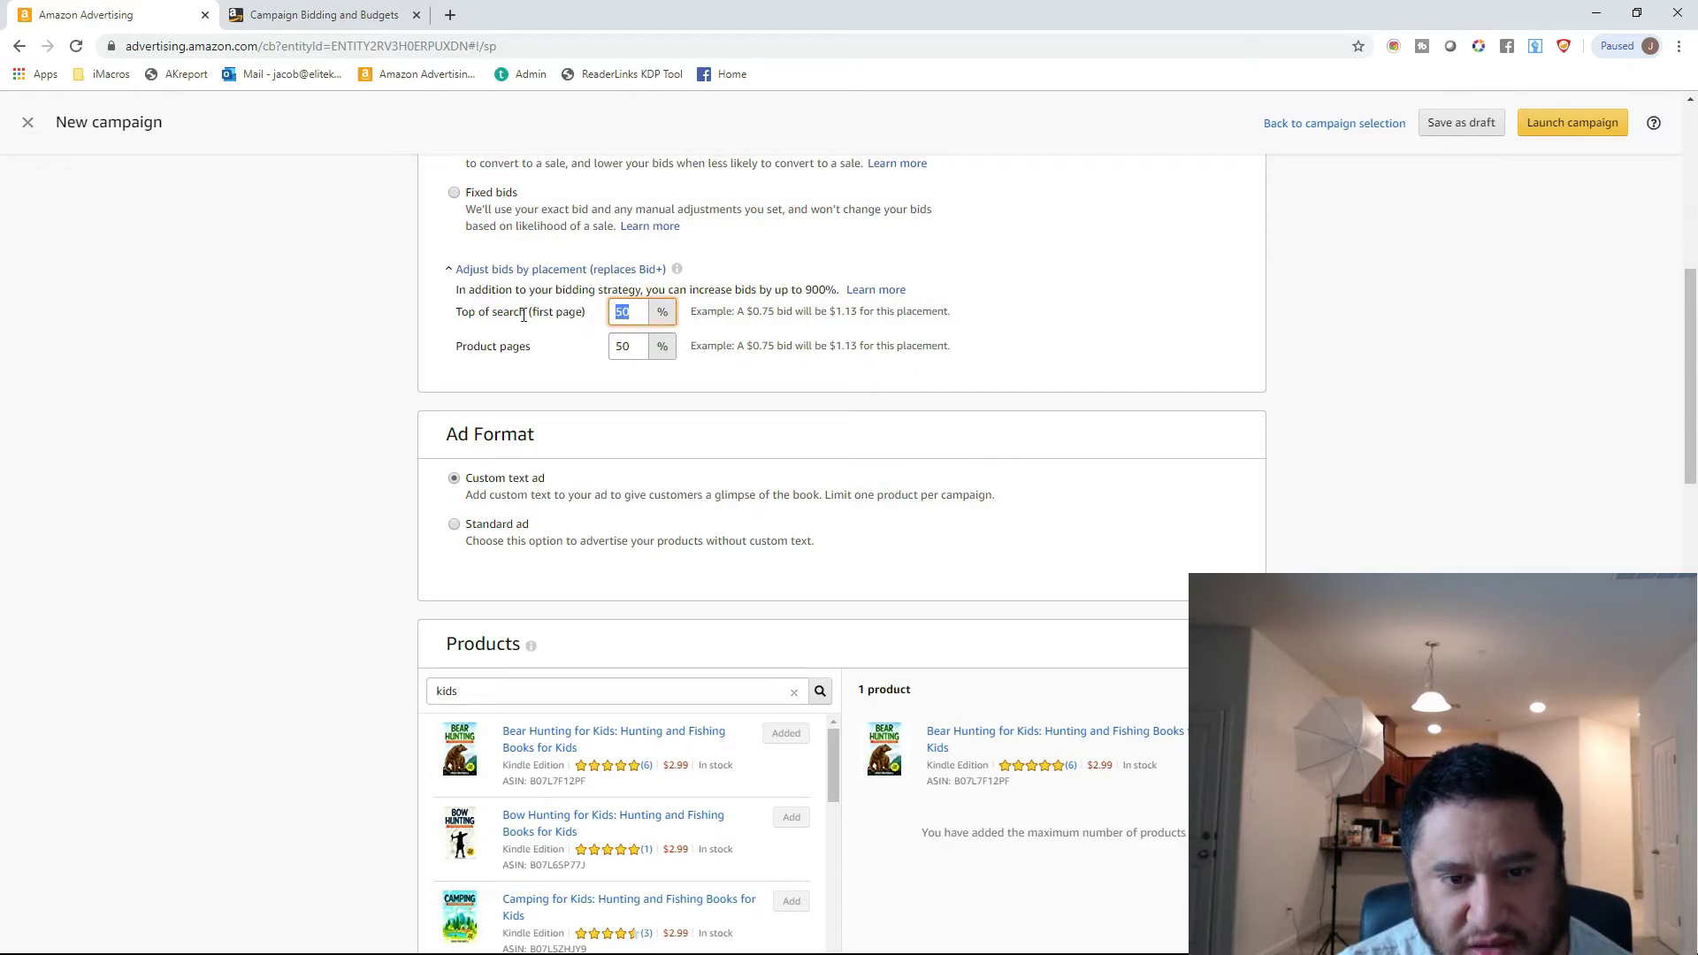
pyautogui.write('100')
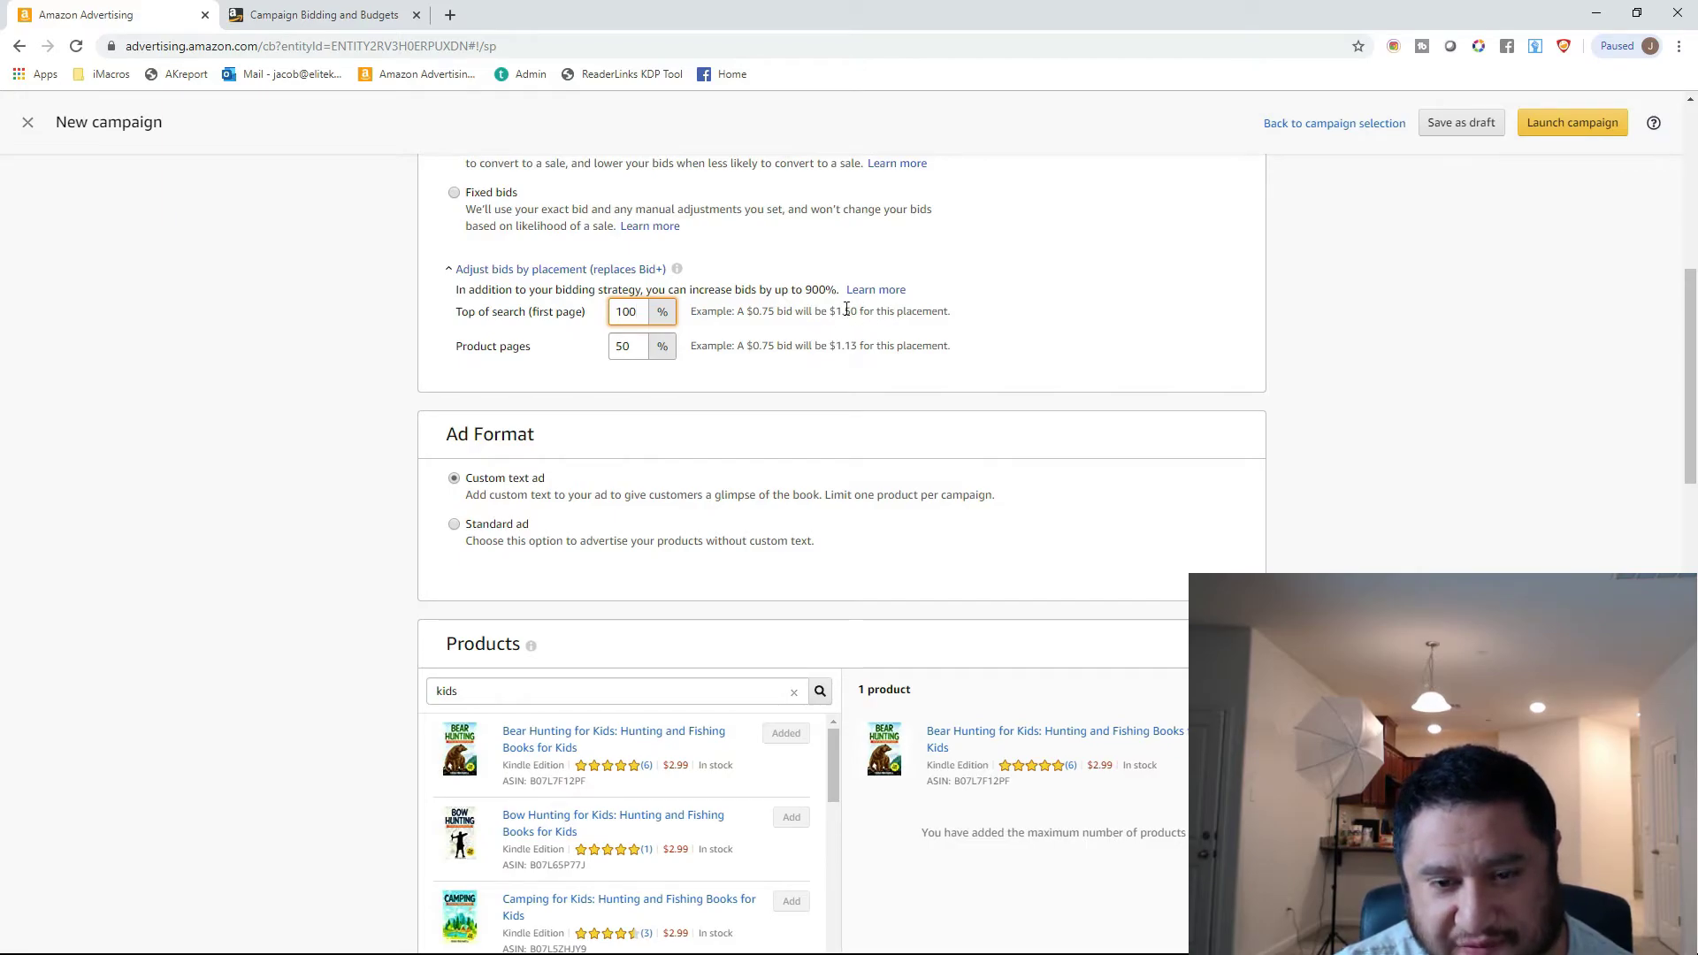
# Switch Automatic Targeting to bids by targeting group, read the targeting group descriptions and return to the default bid option.
pyautogui.scroll(-6, 884, 328)
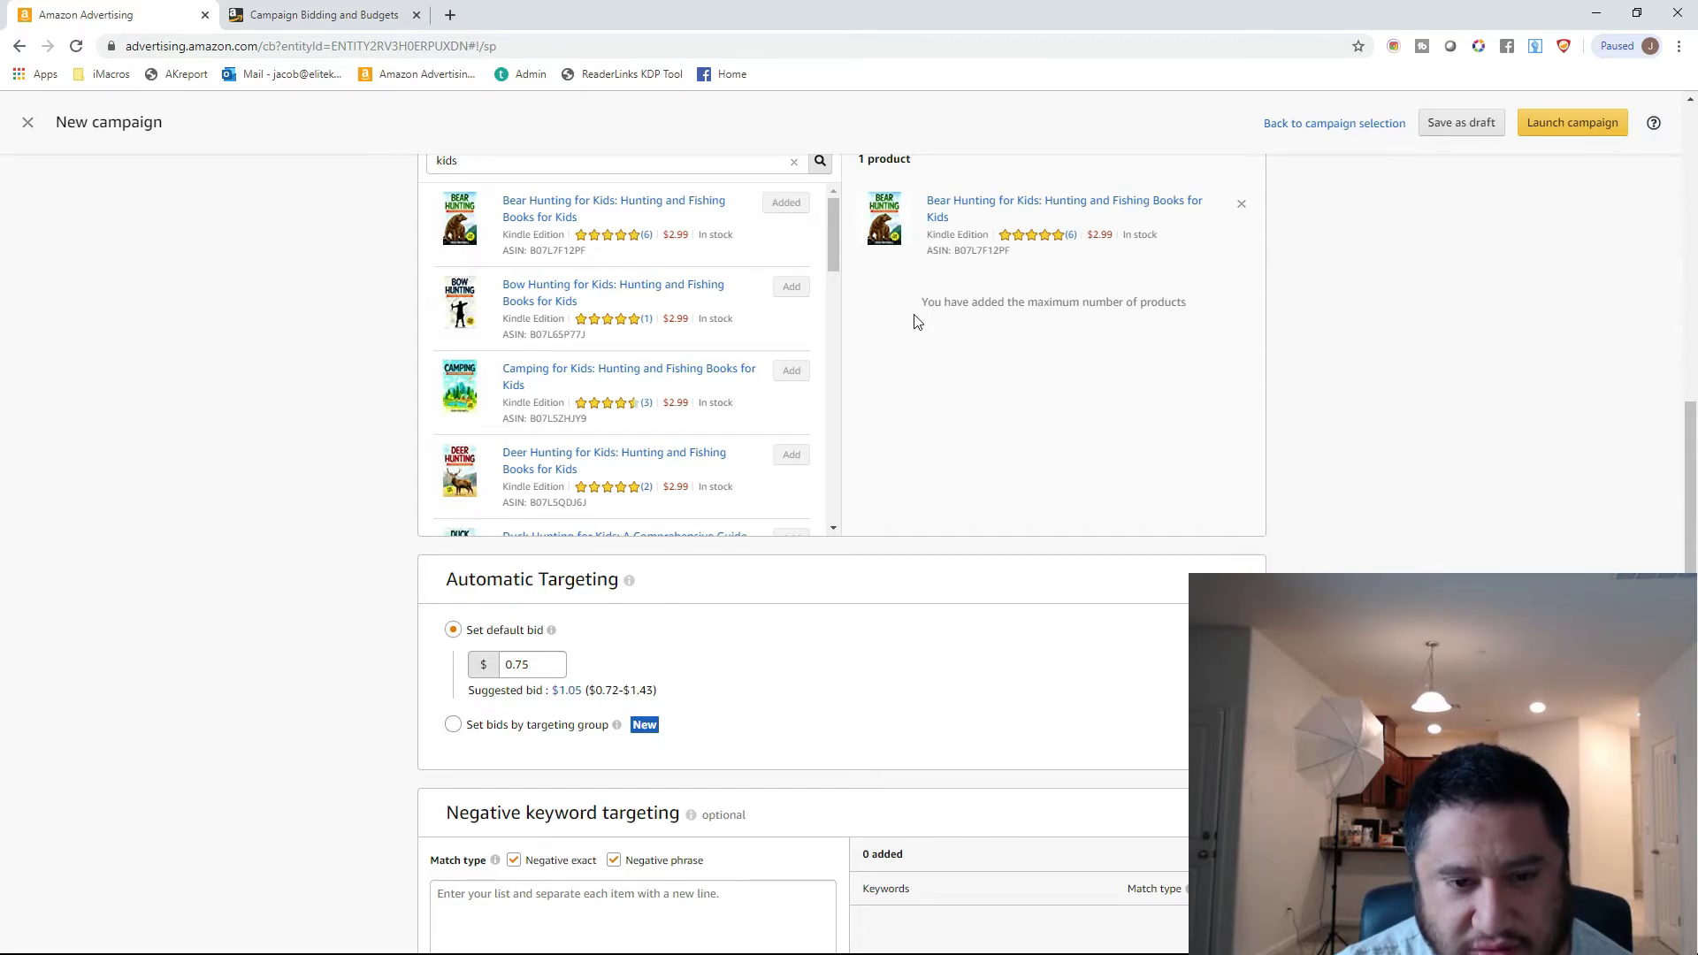
pyautogui.scroll(-3, 913, 319)
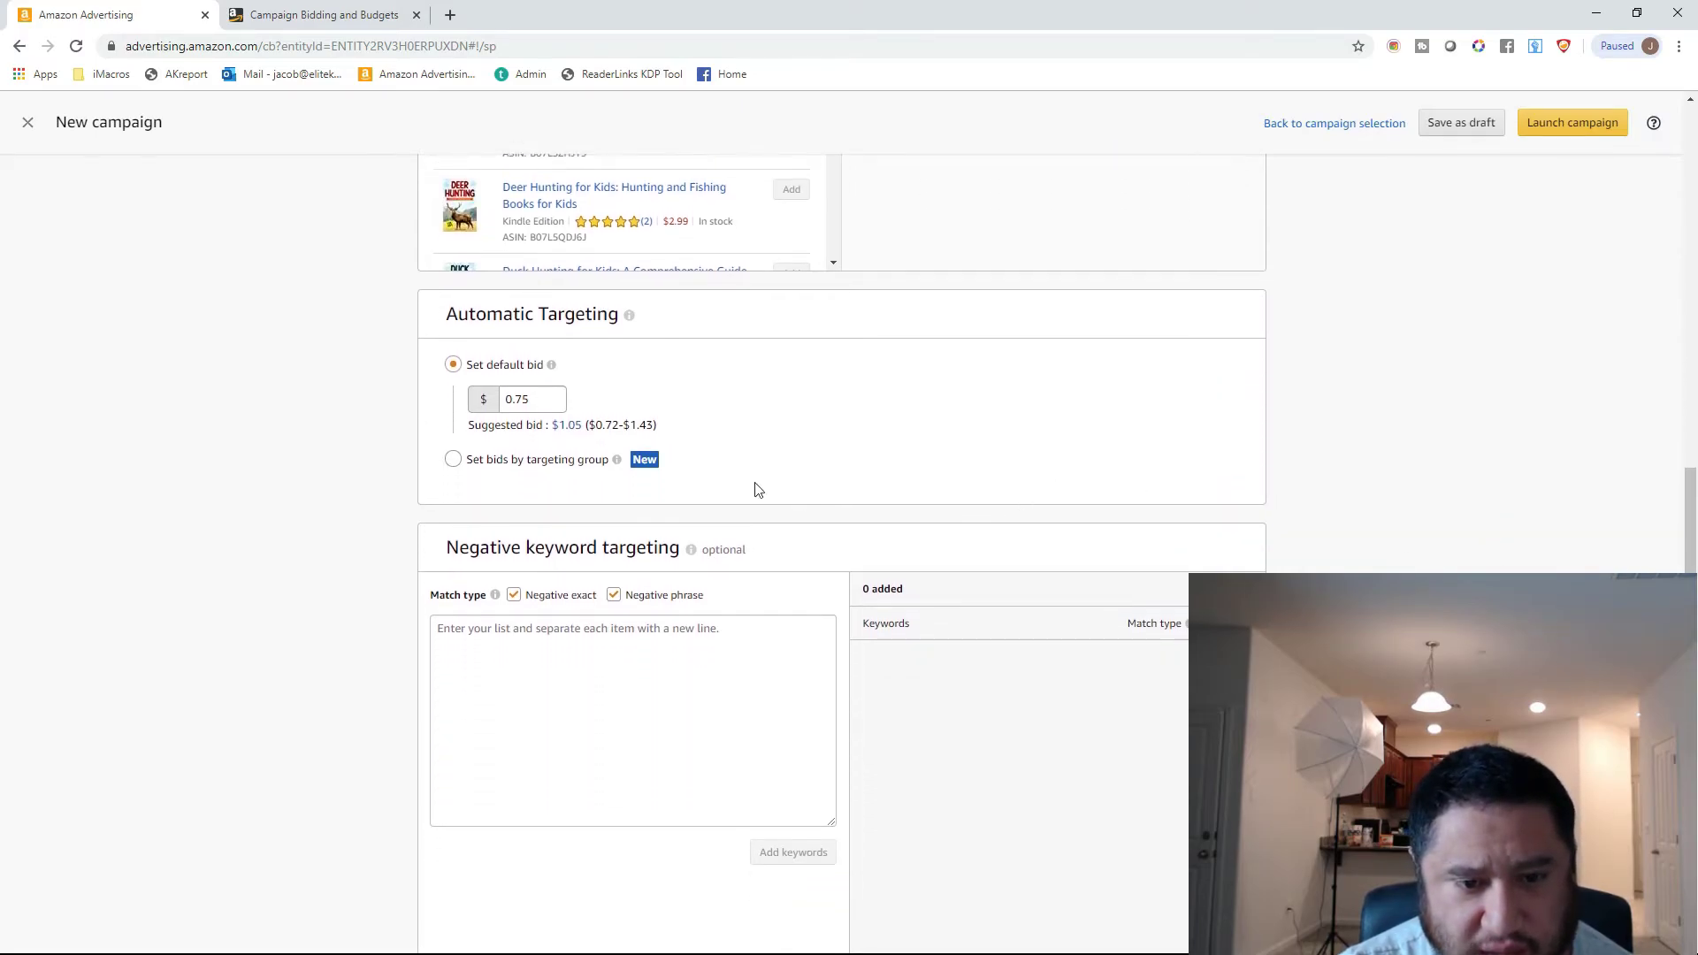
pyautogui.click(453, 460)
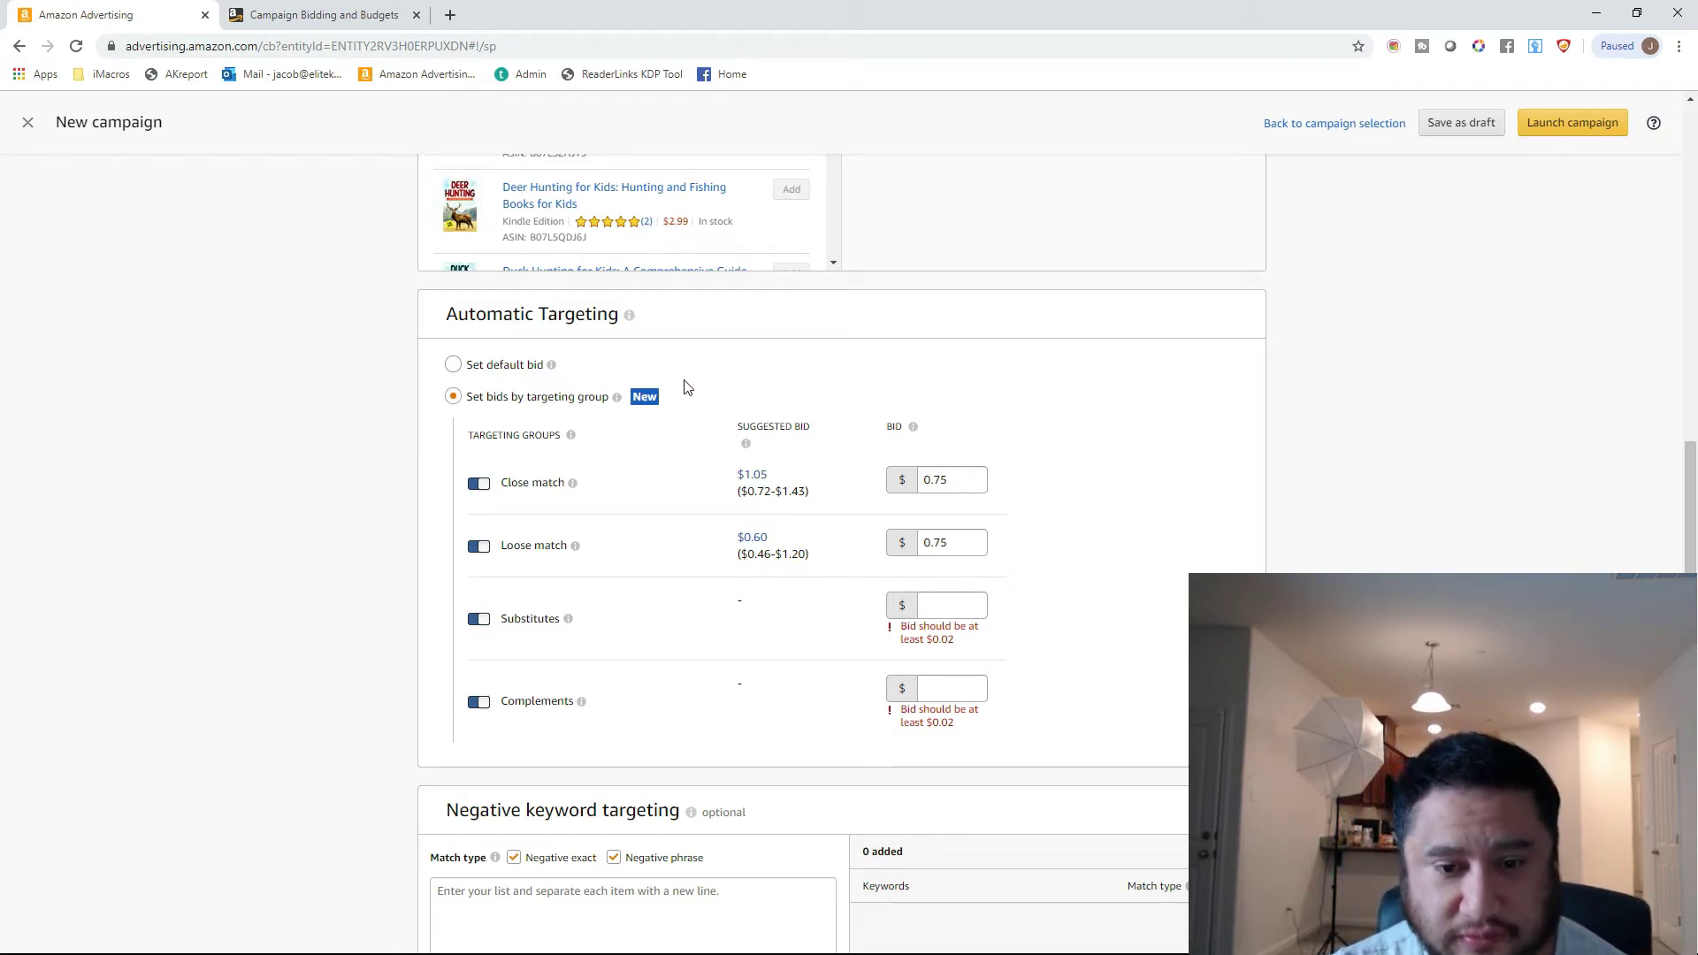
pyautogui.click(955, 480)
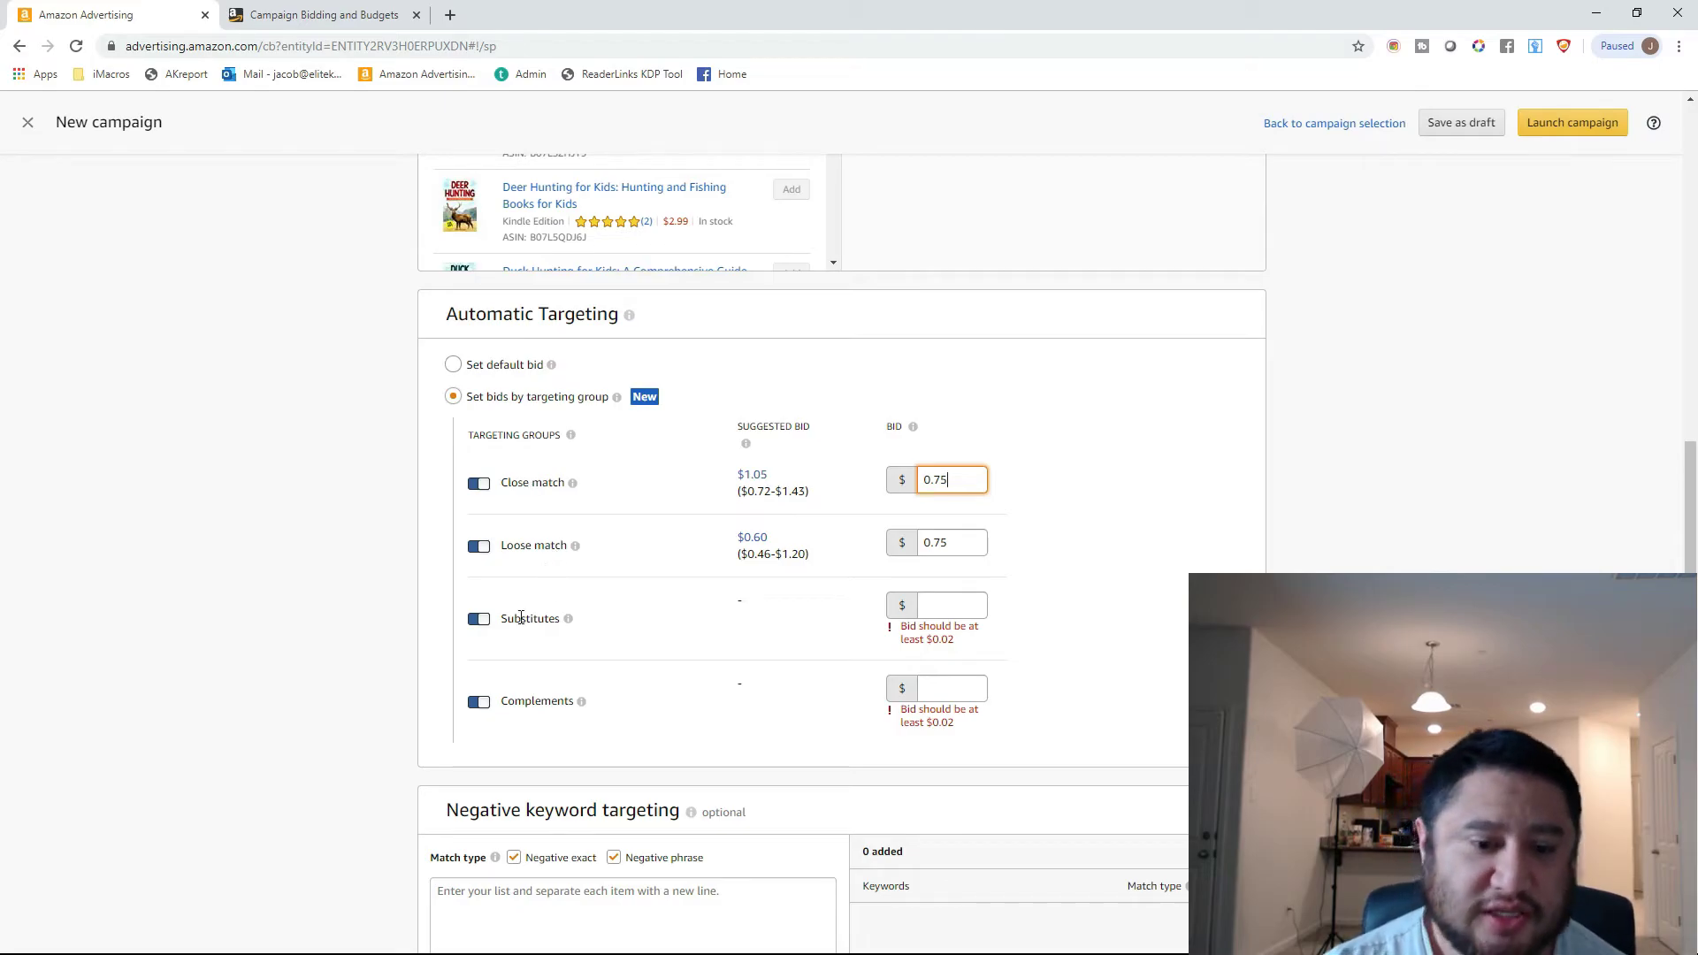
pyautogui.moveTo(580, 702)
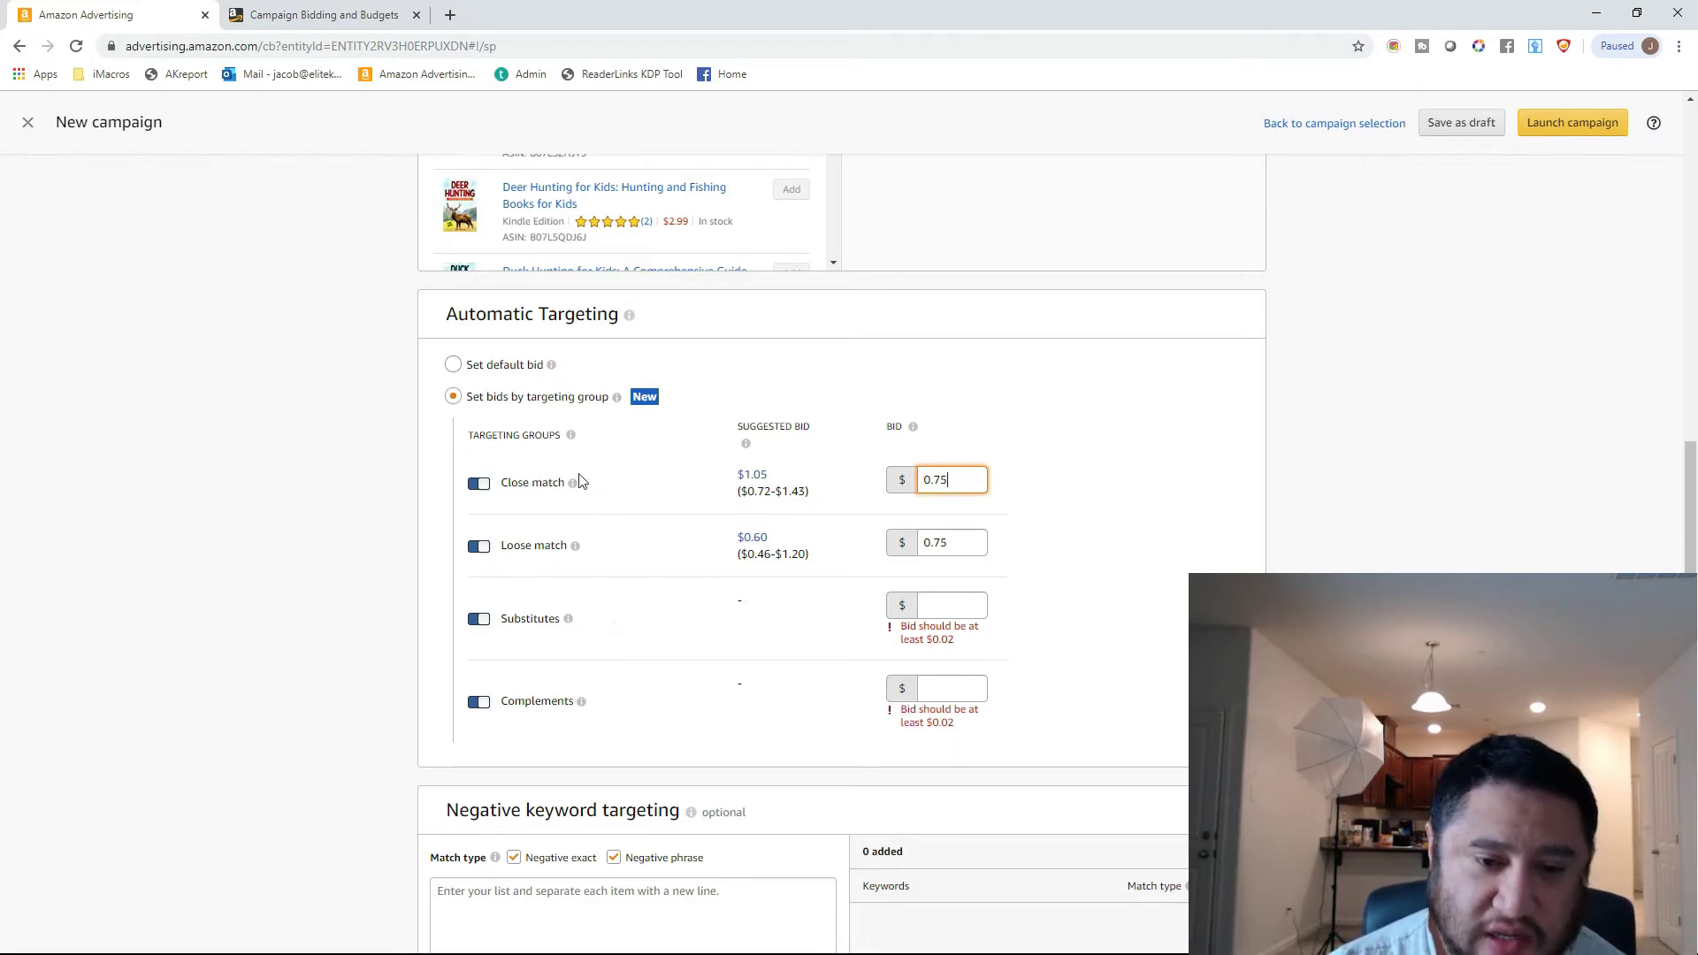
pyautogui.moveTo(573, 483)
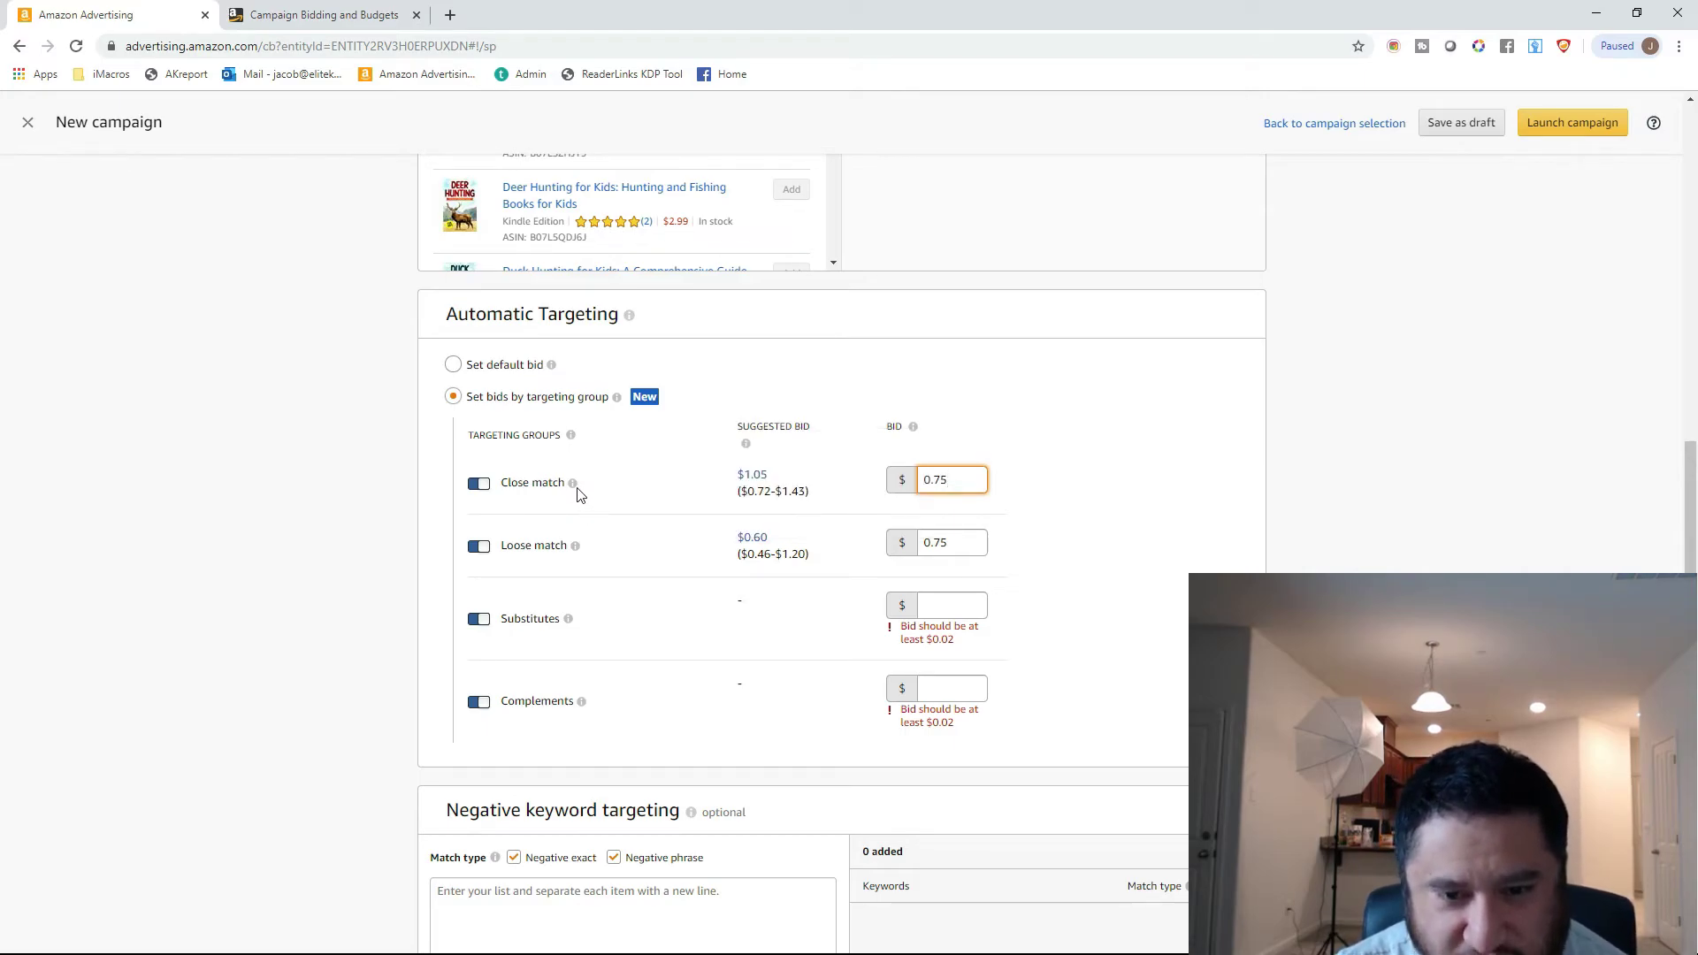
pyautogui.moveTo(573, 546)
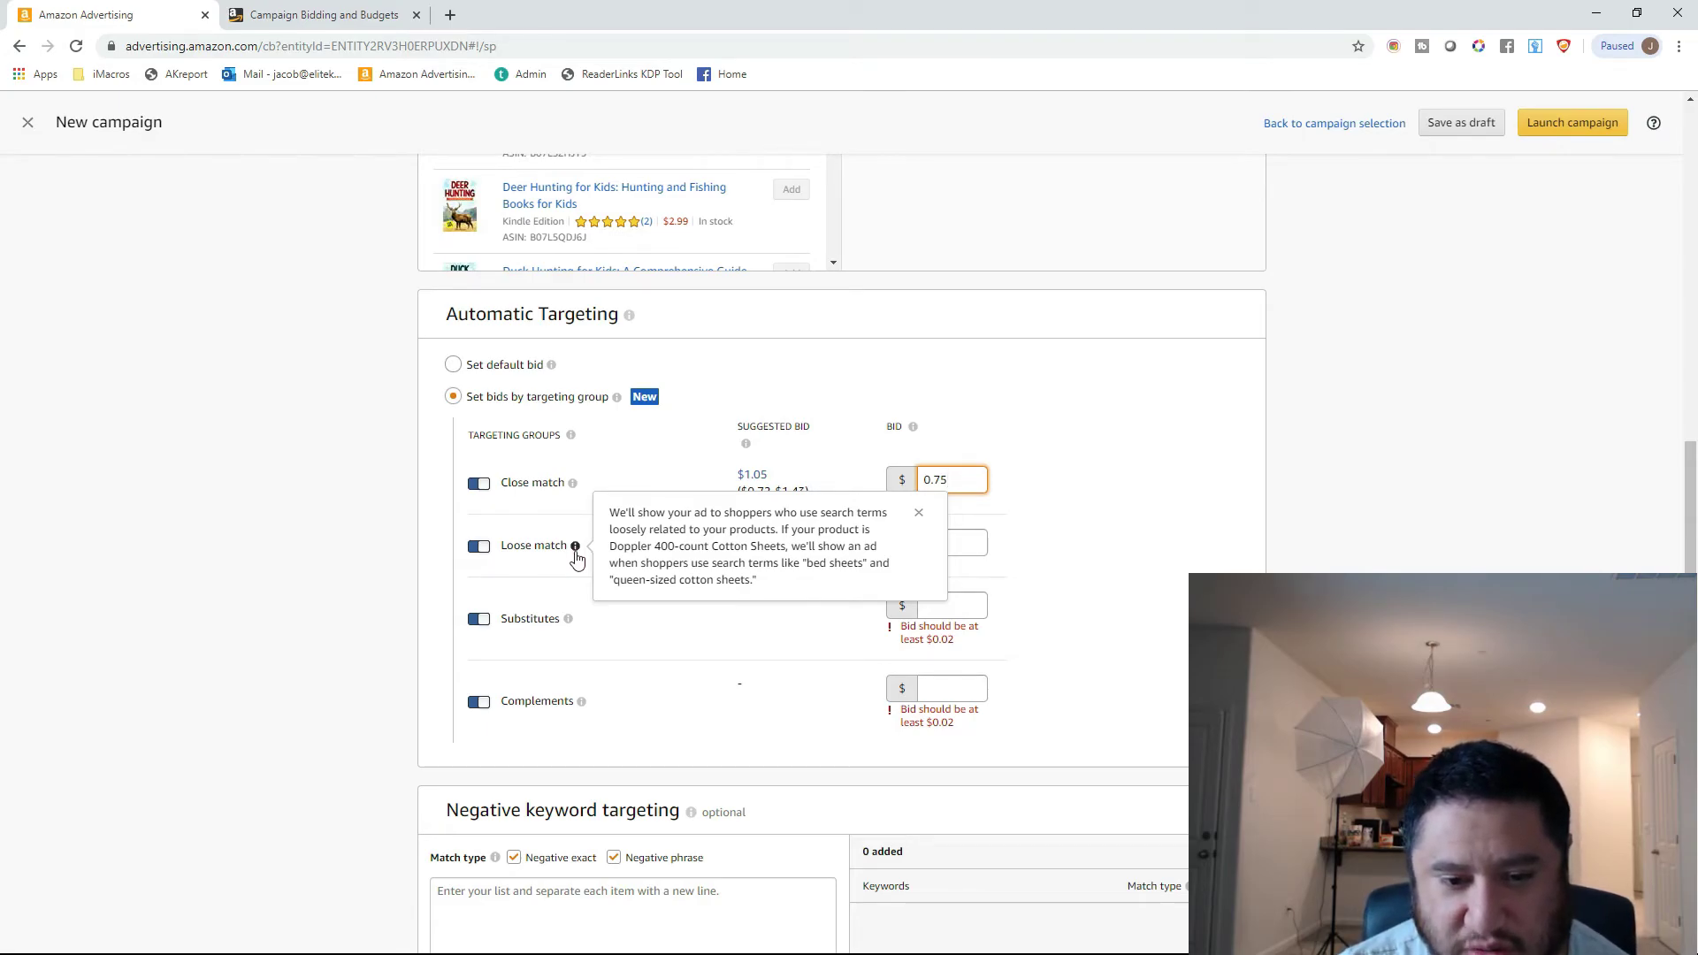
pyautogui.moveTo(569, 624)
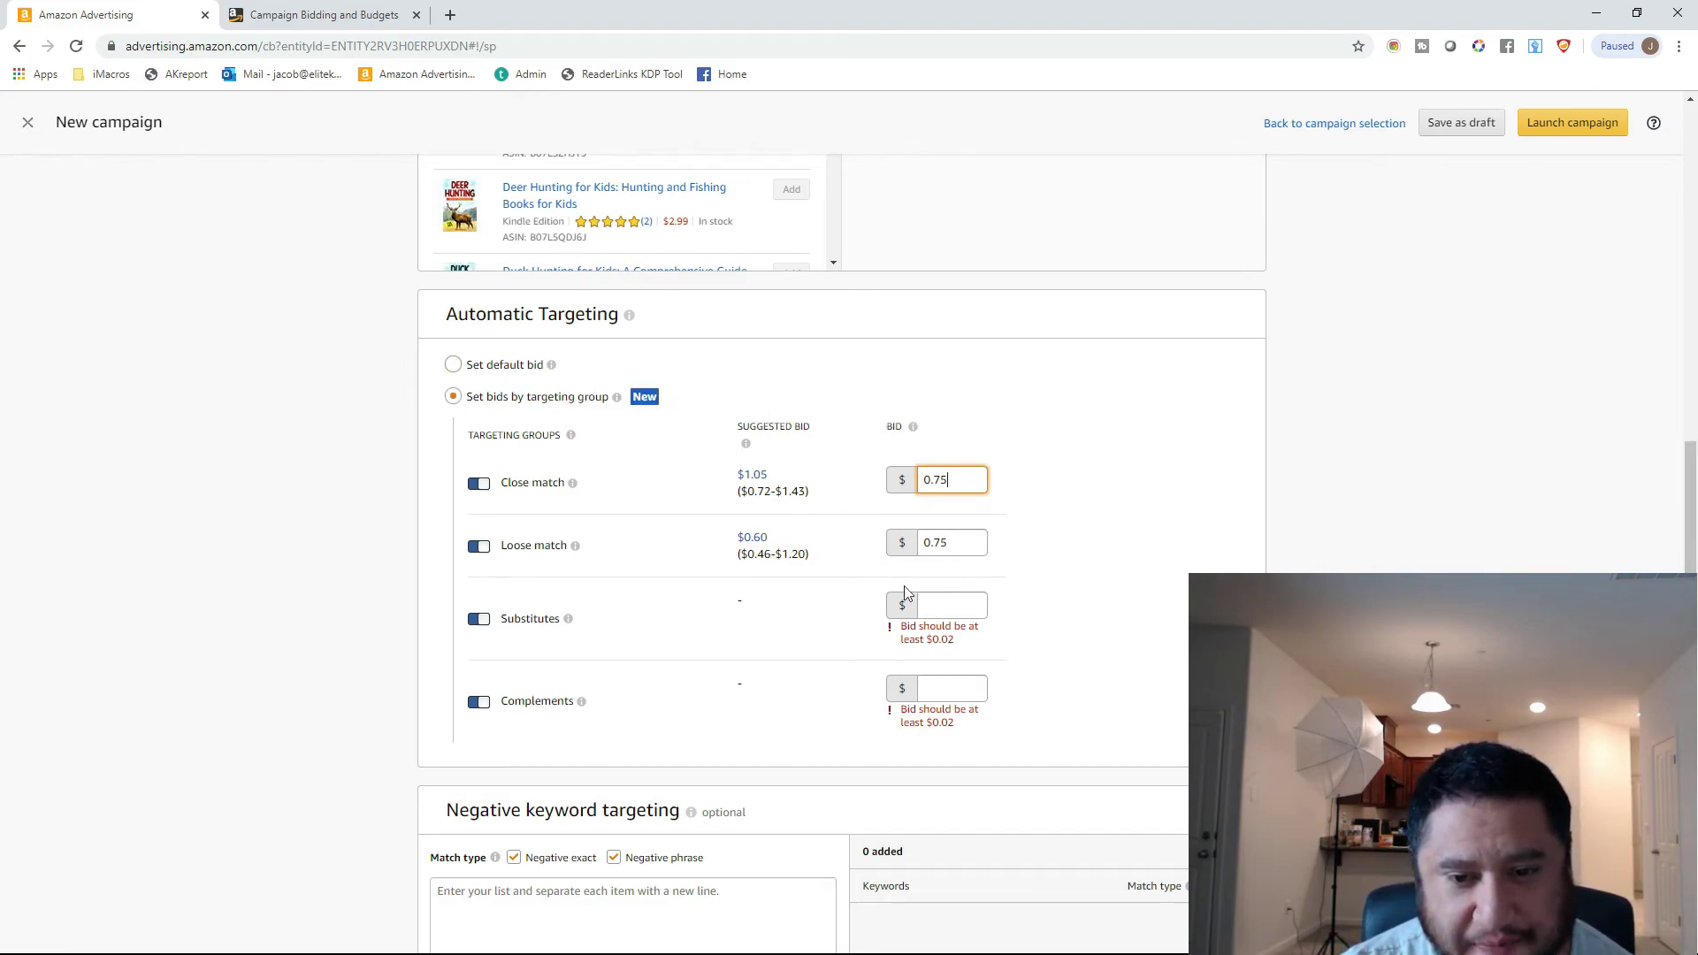
pyautogui.moveTo(568, 619)
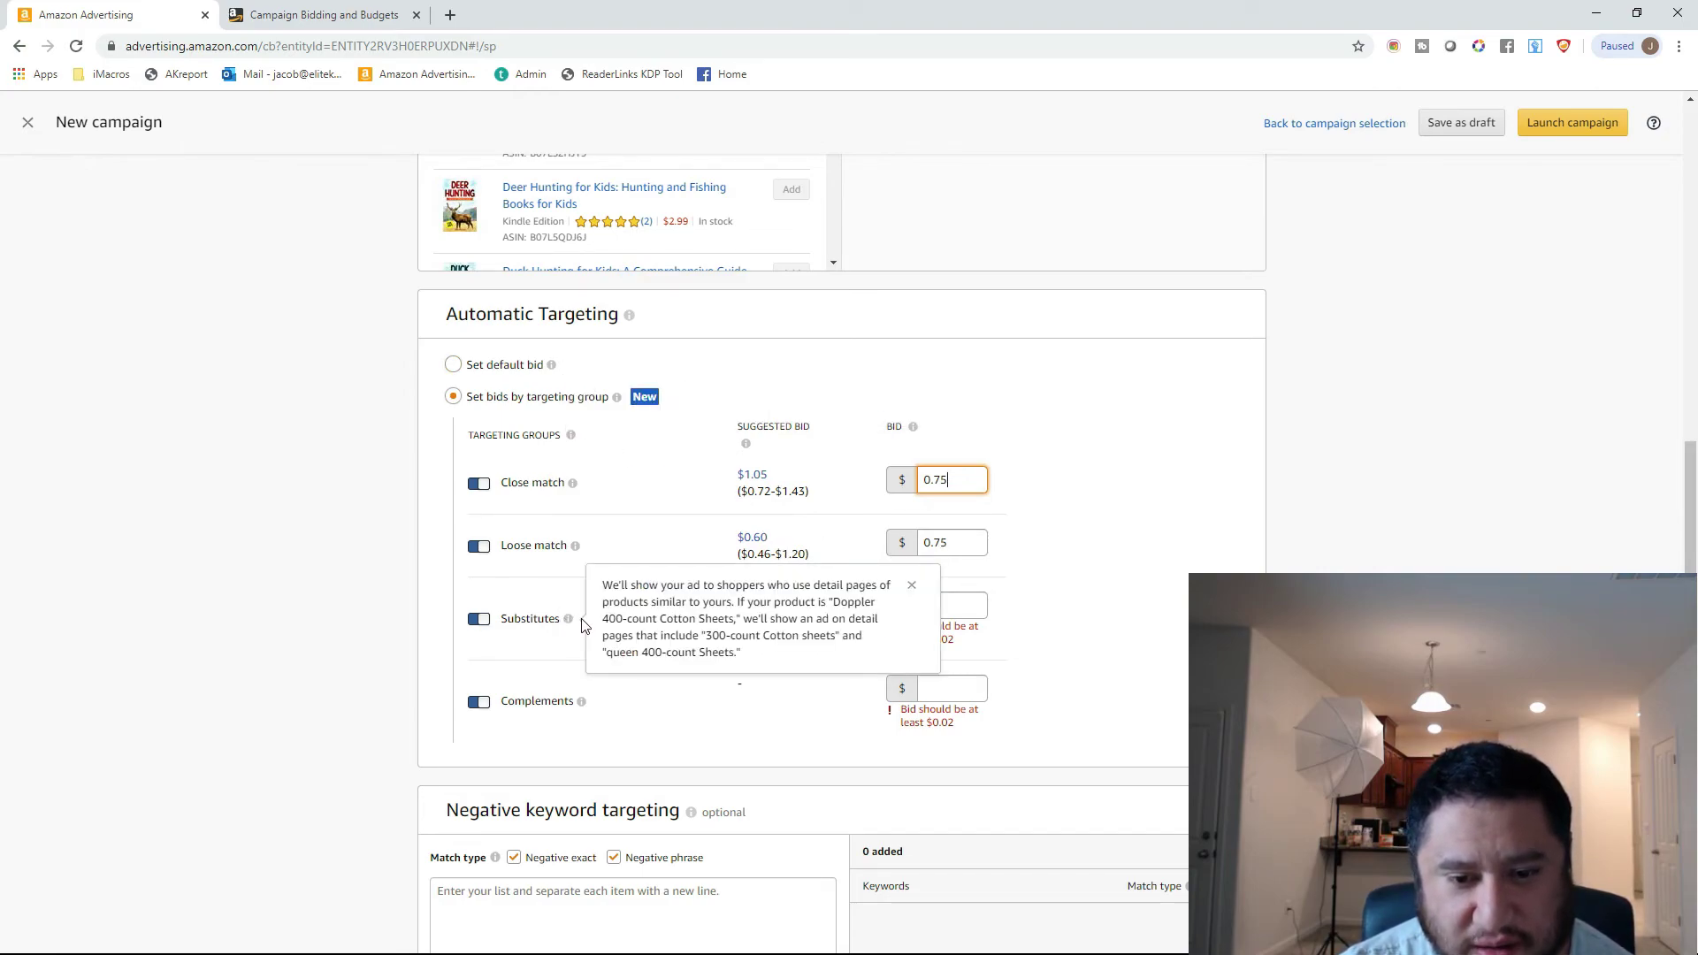
pyautogui.moveTo(573, 483)
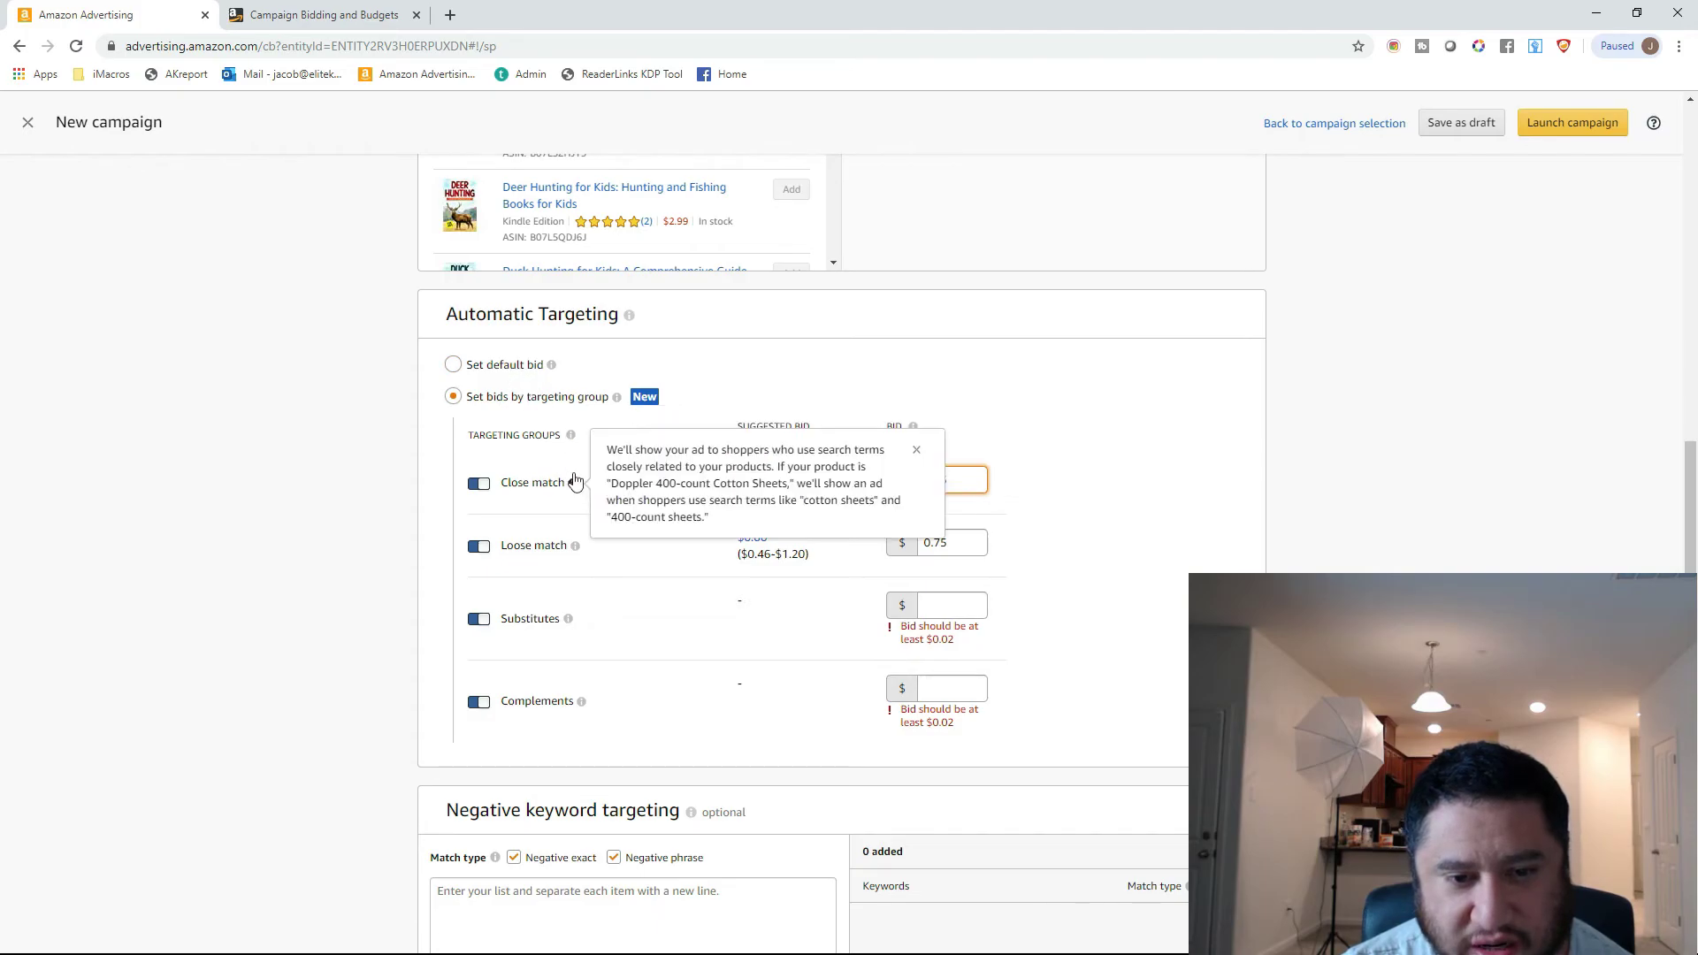
pyautogui.moveTo(573, 440)
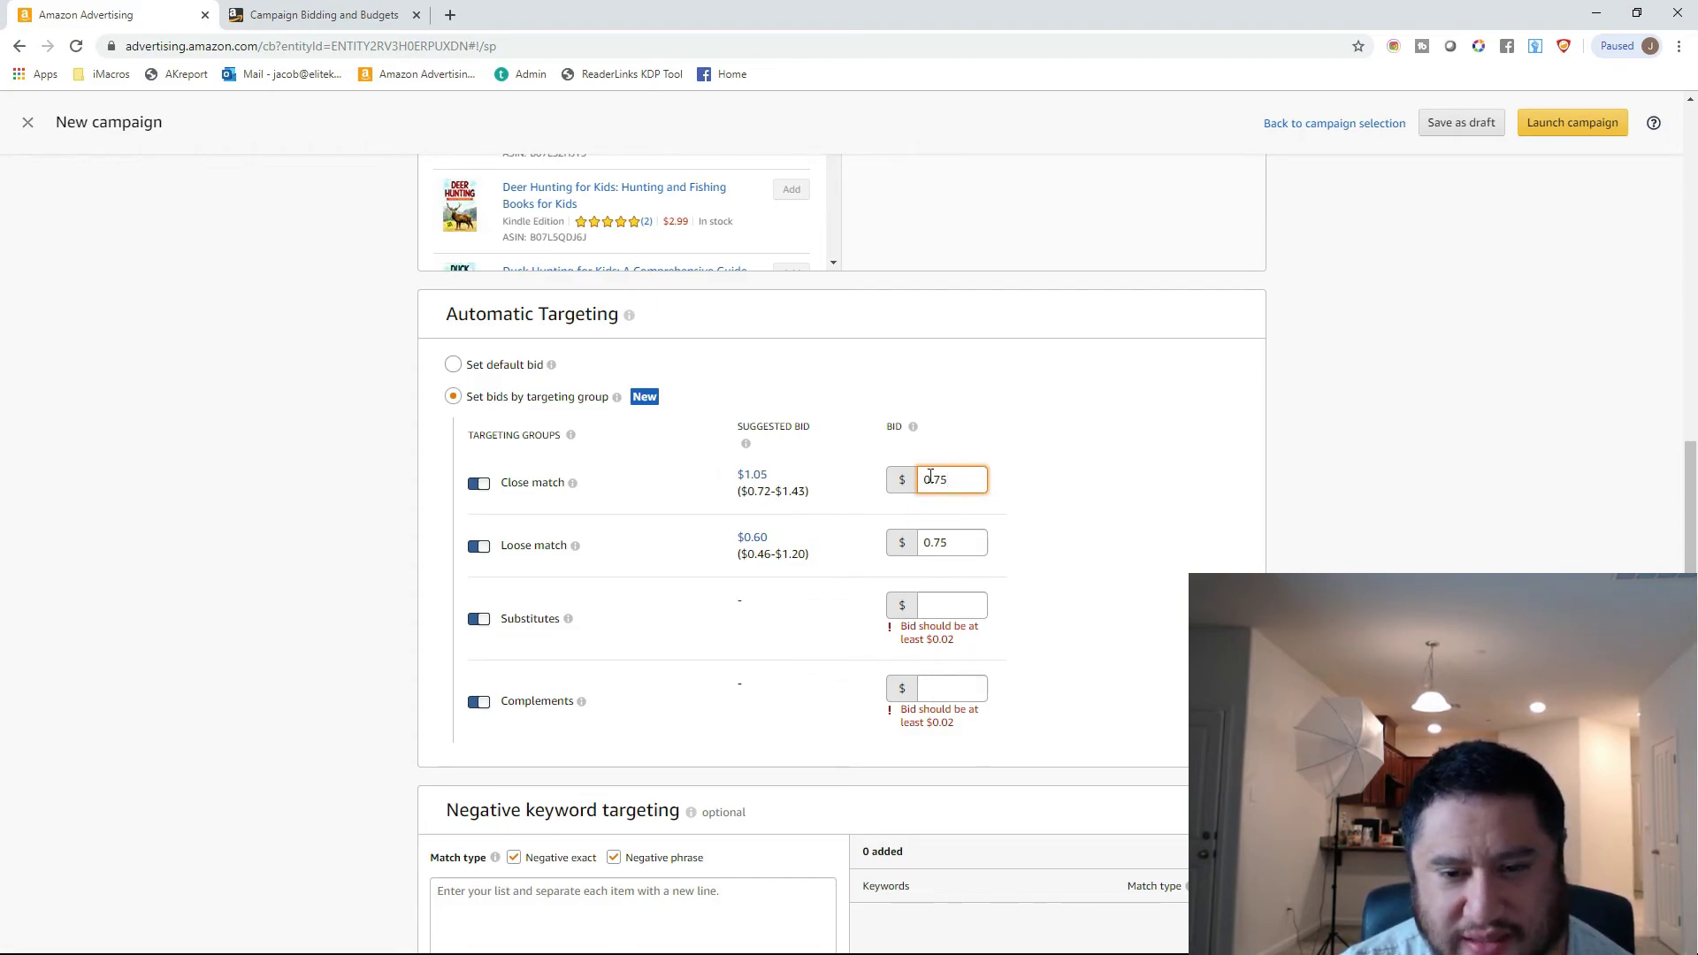
pyautogui.click(453, 365)
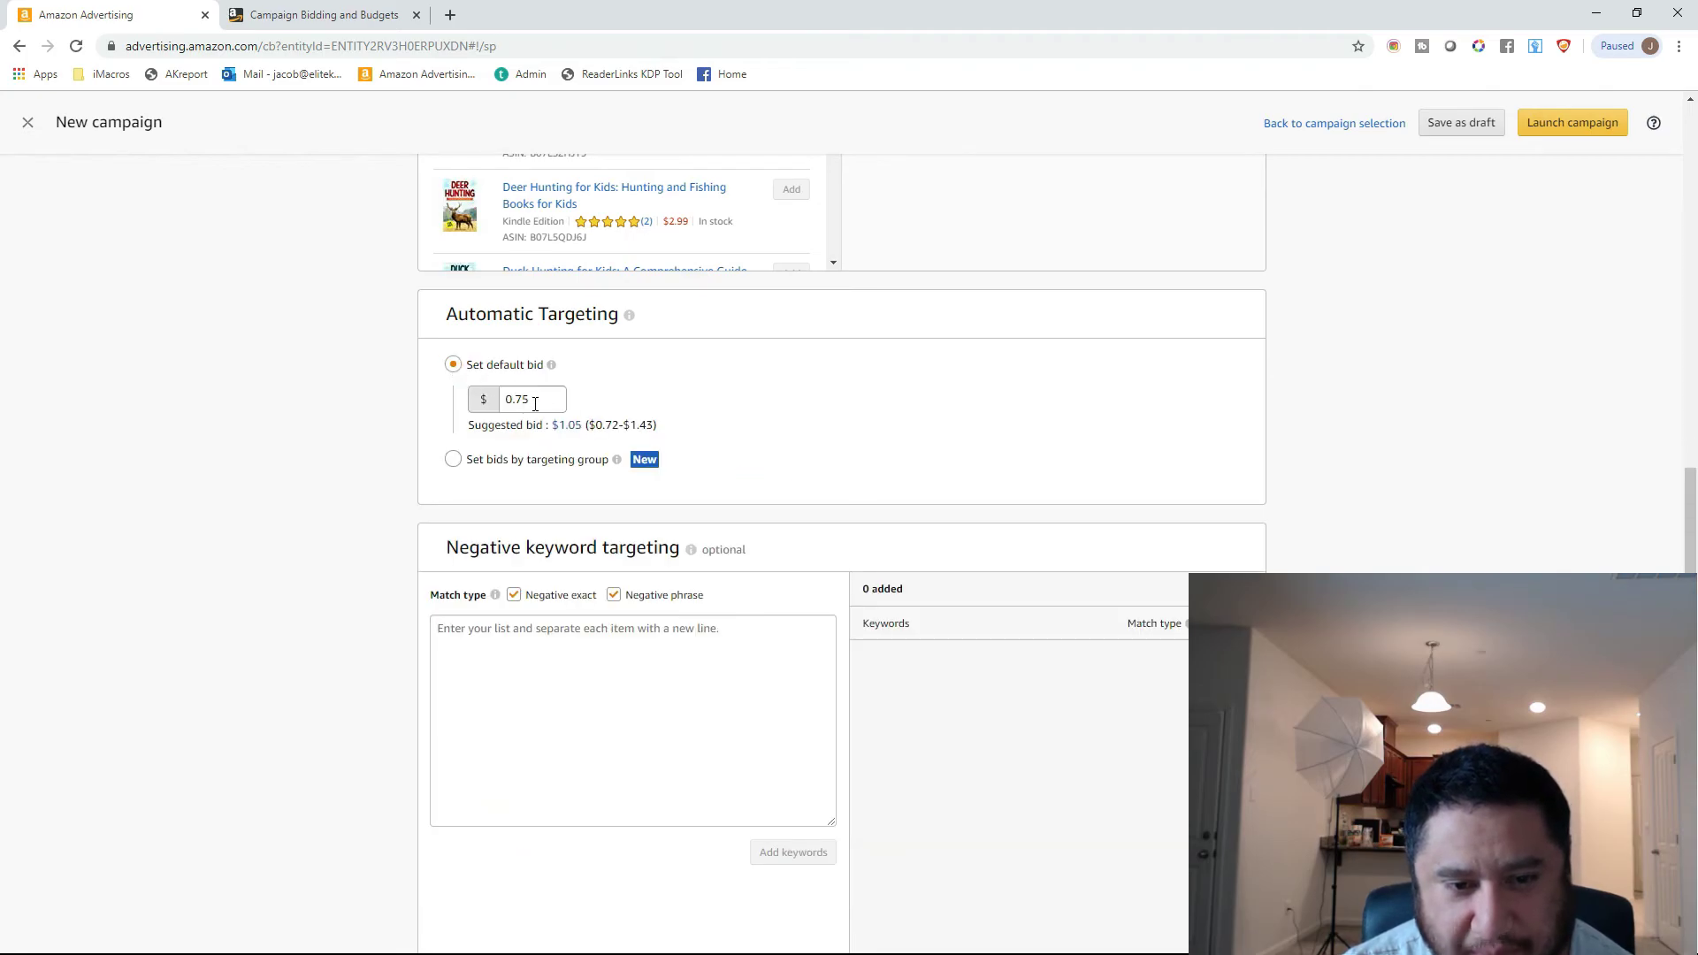
# Read the explanation of negative keyword targeting.
pyautogui.scroll(-1, 343, 547)
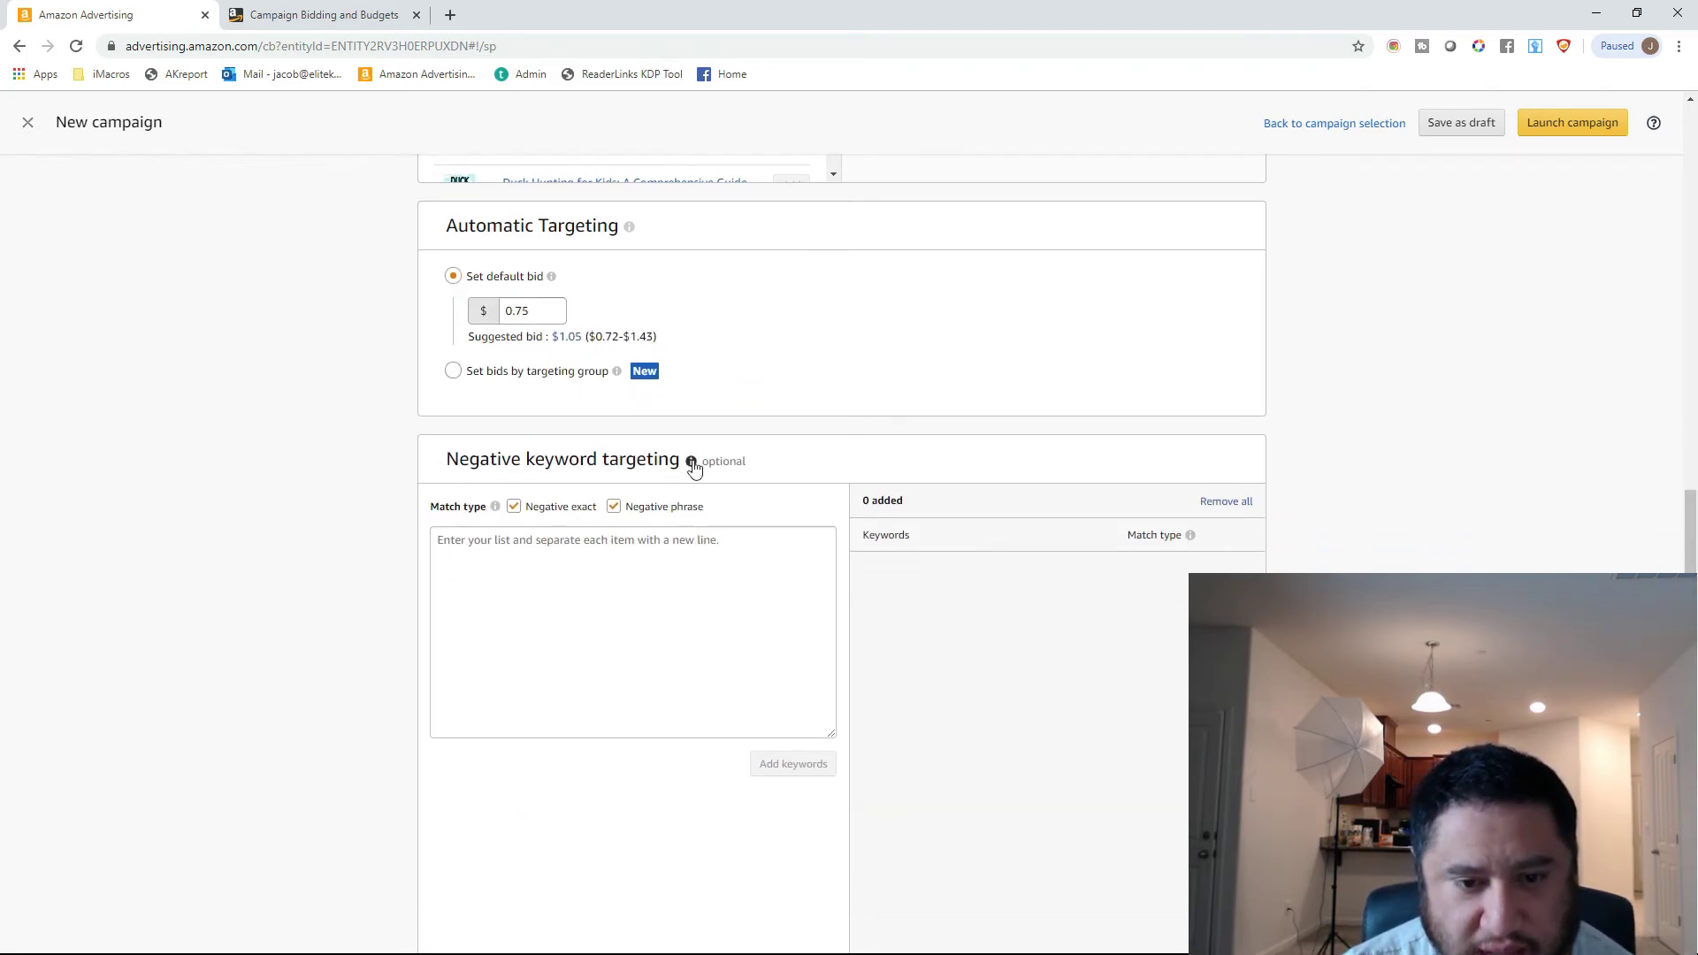
pyautogui.moveTo(694, 464)
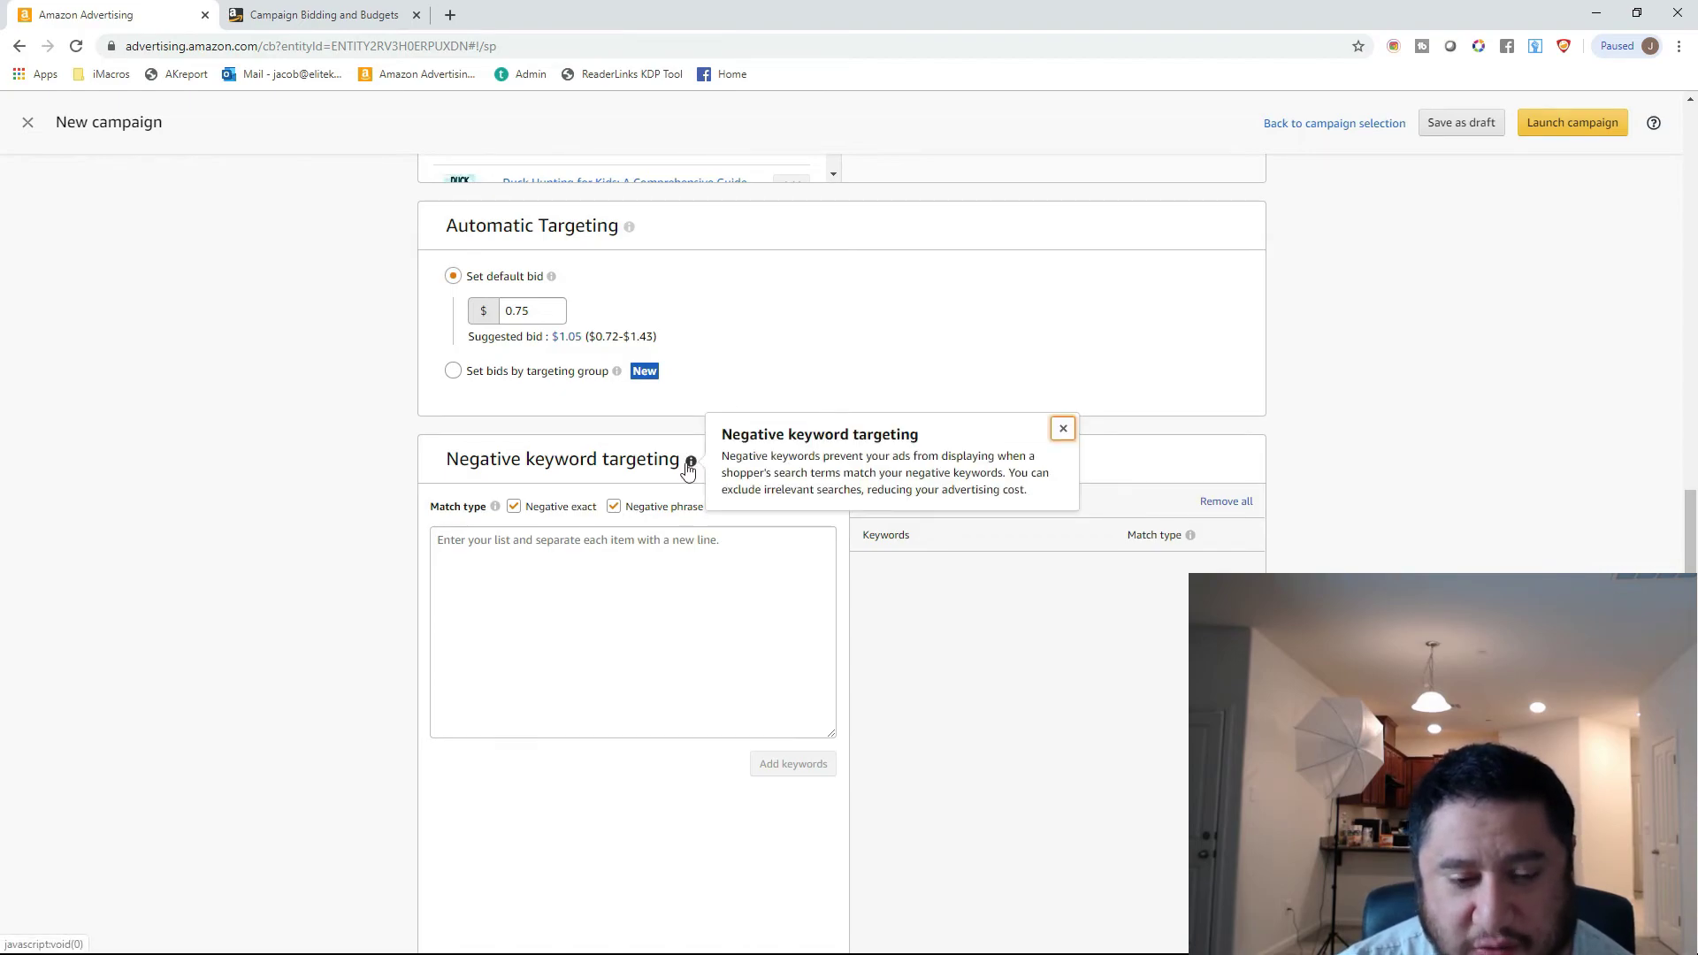
pyautogui.click(629, 599)
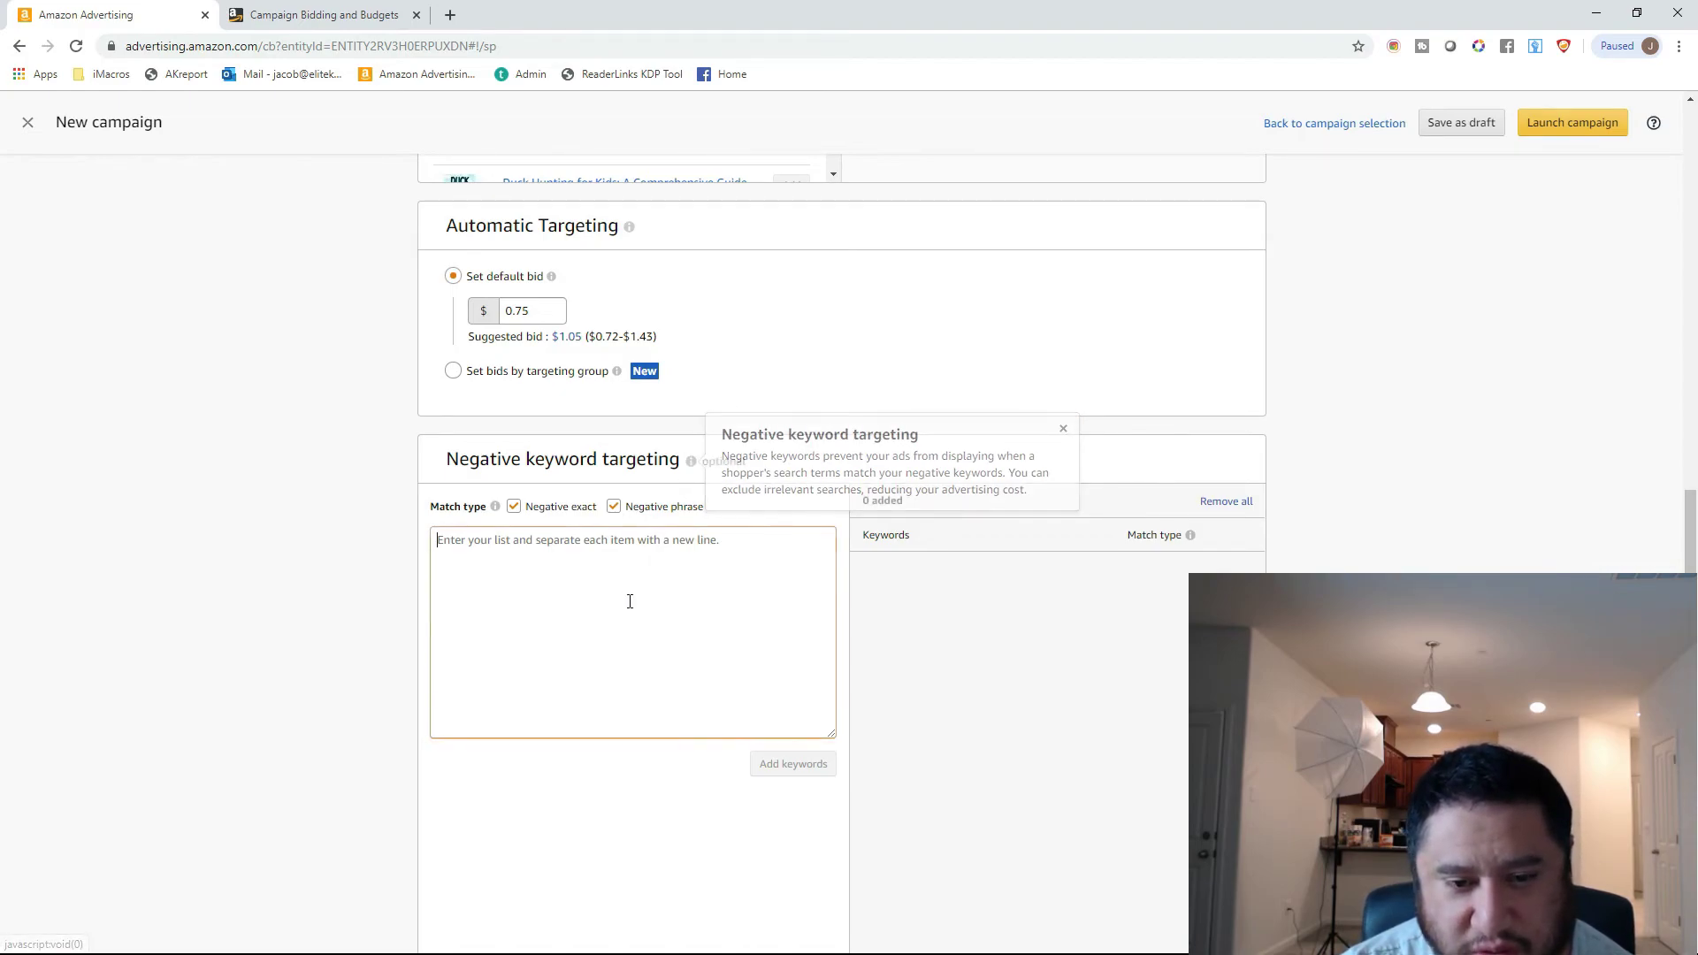
pyautogui.click(693, 467)
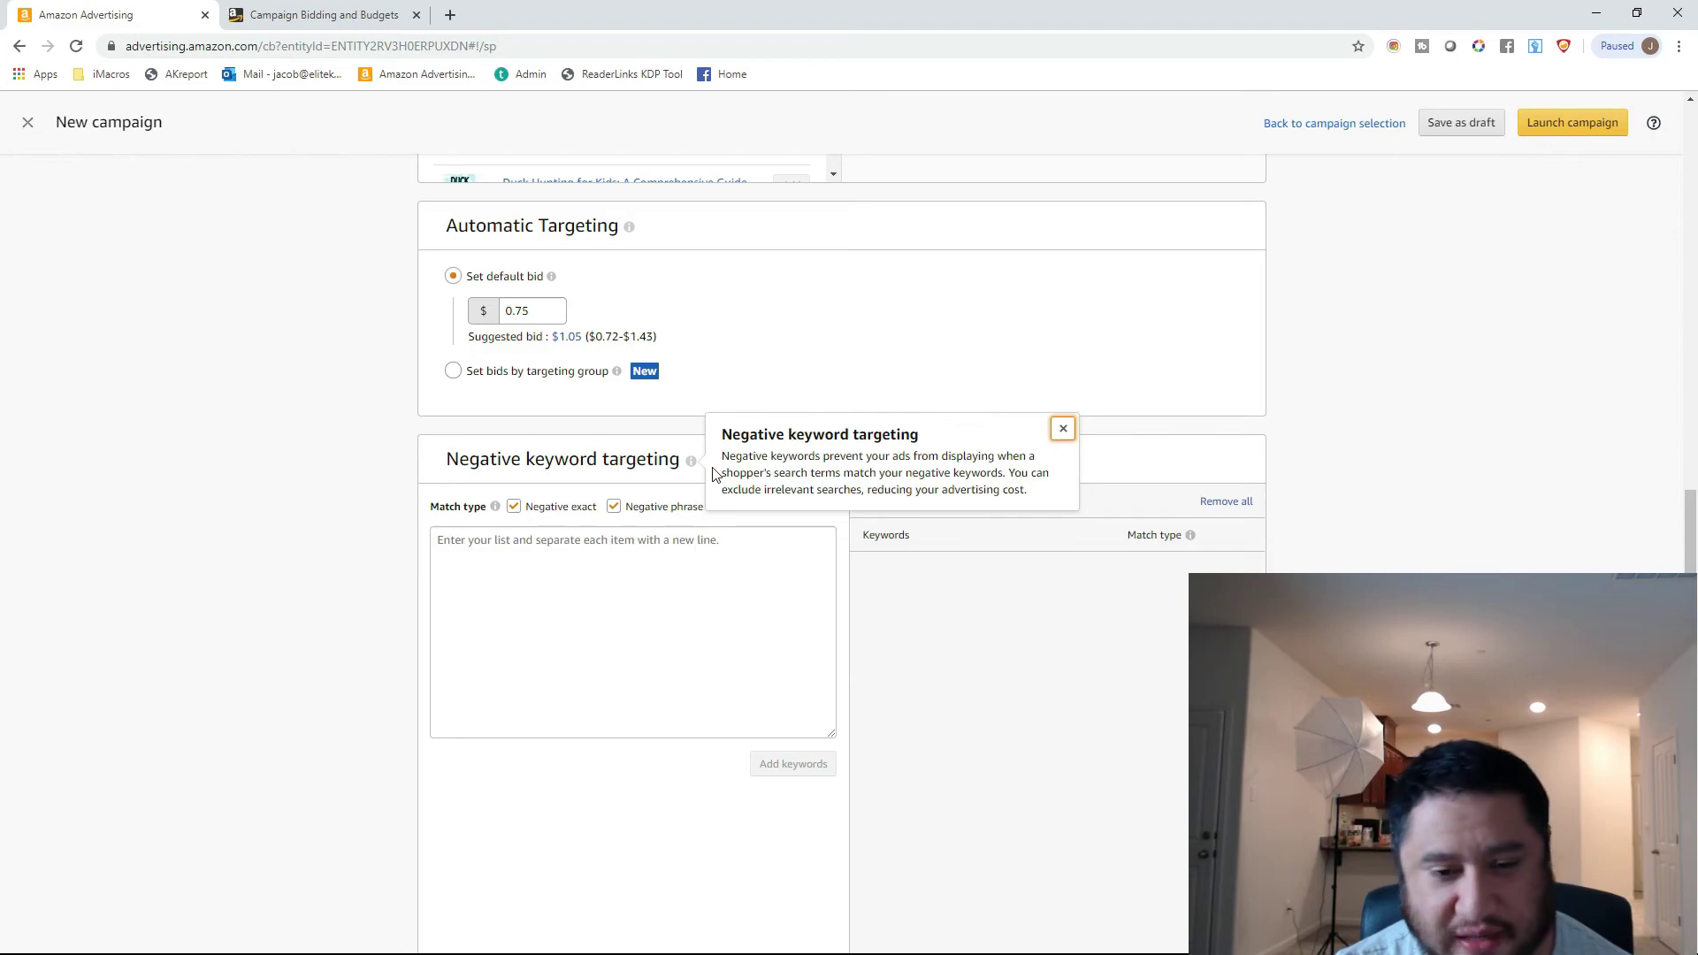
# Add "audiobook guides for kids" as both a negative exact and a negative phrase keyword.
pyautogui.click(589, 560)
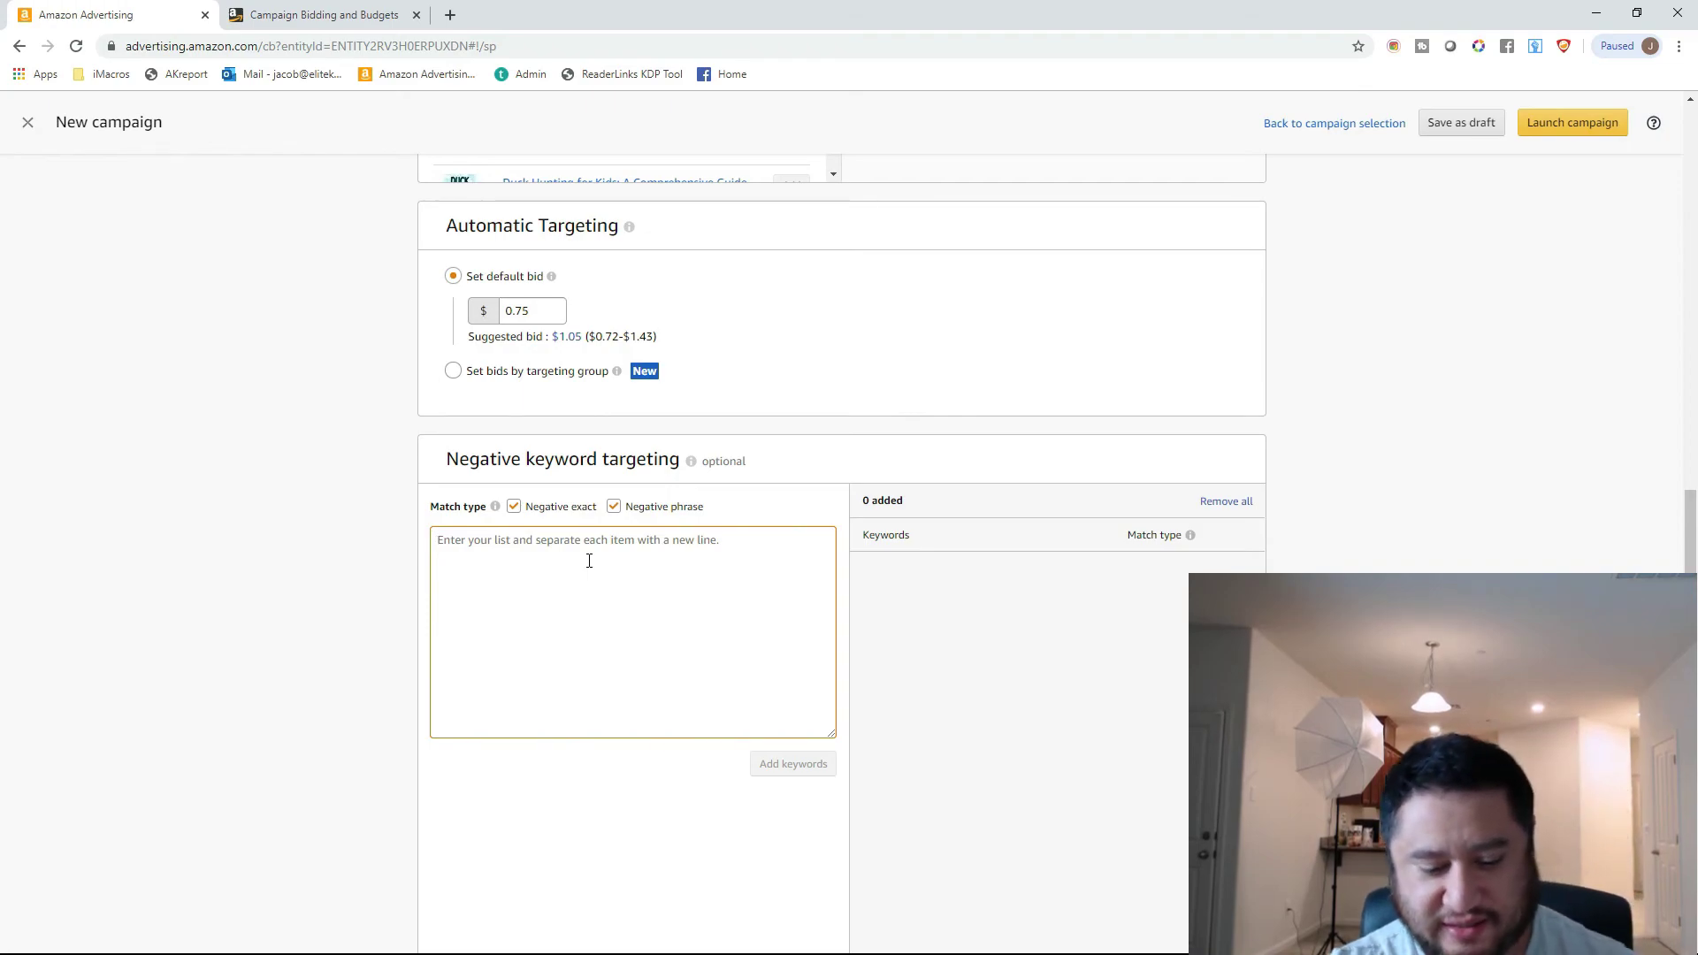
pyautogui.write('audiobook guides for kid')
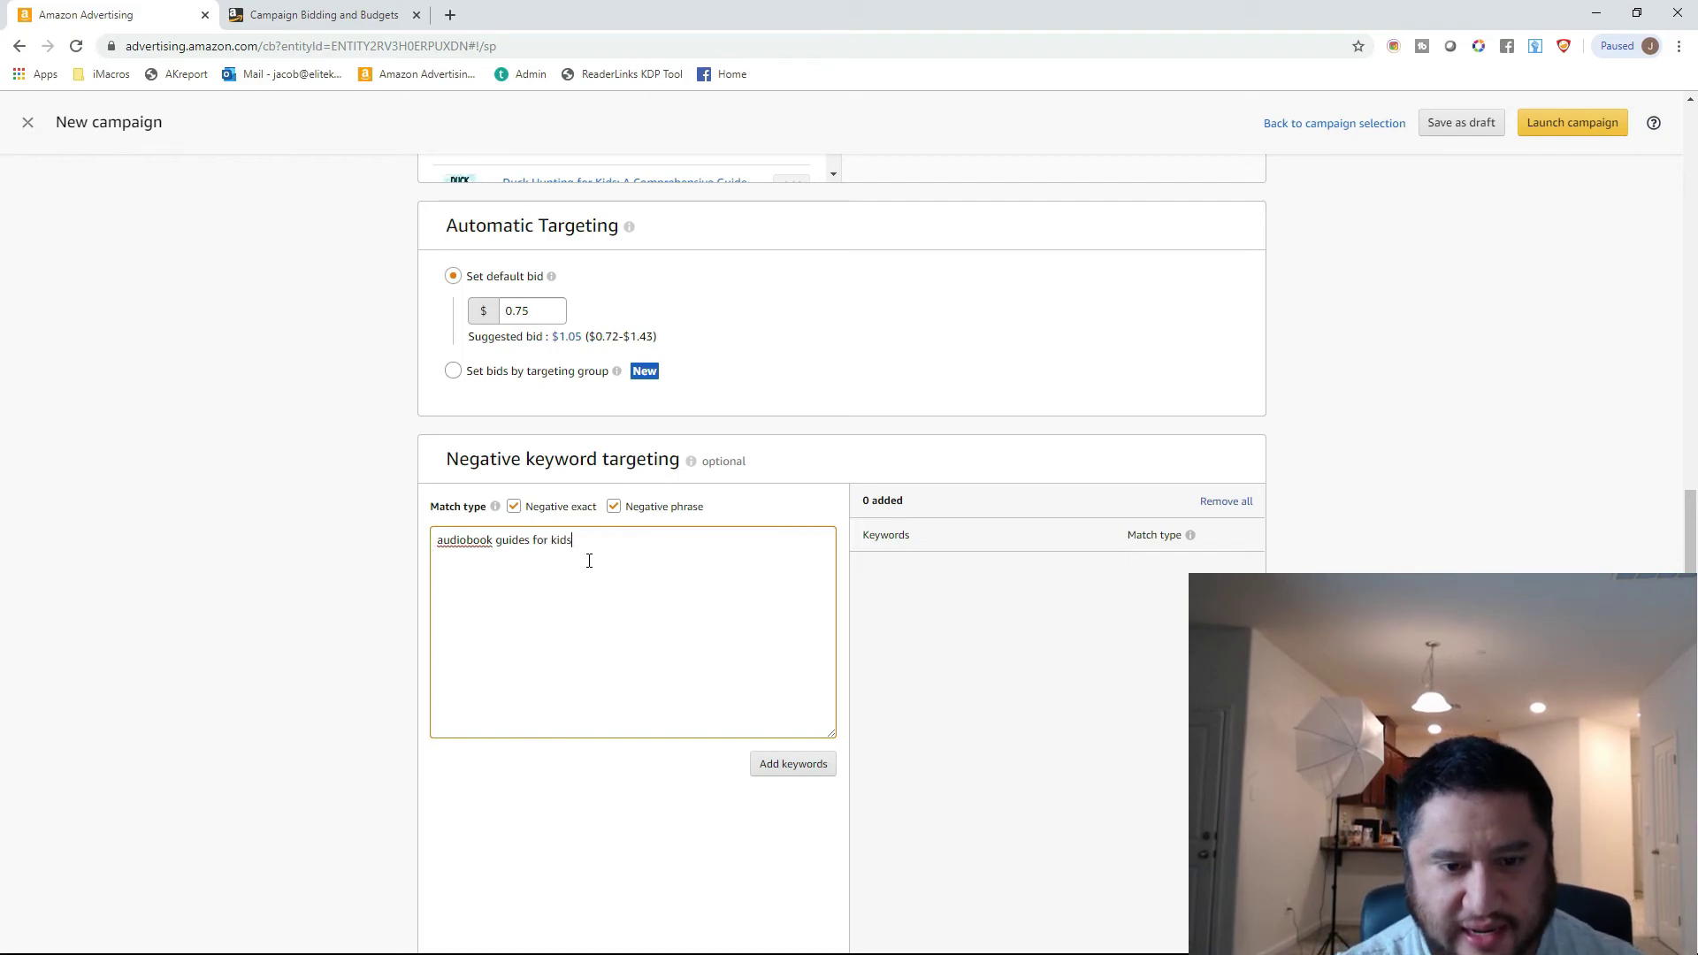
pyautogui.write('s')
pyautogui.click(800, 765)
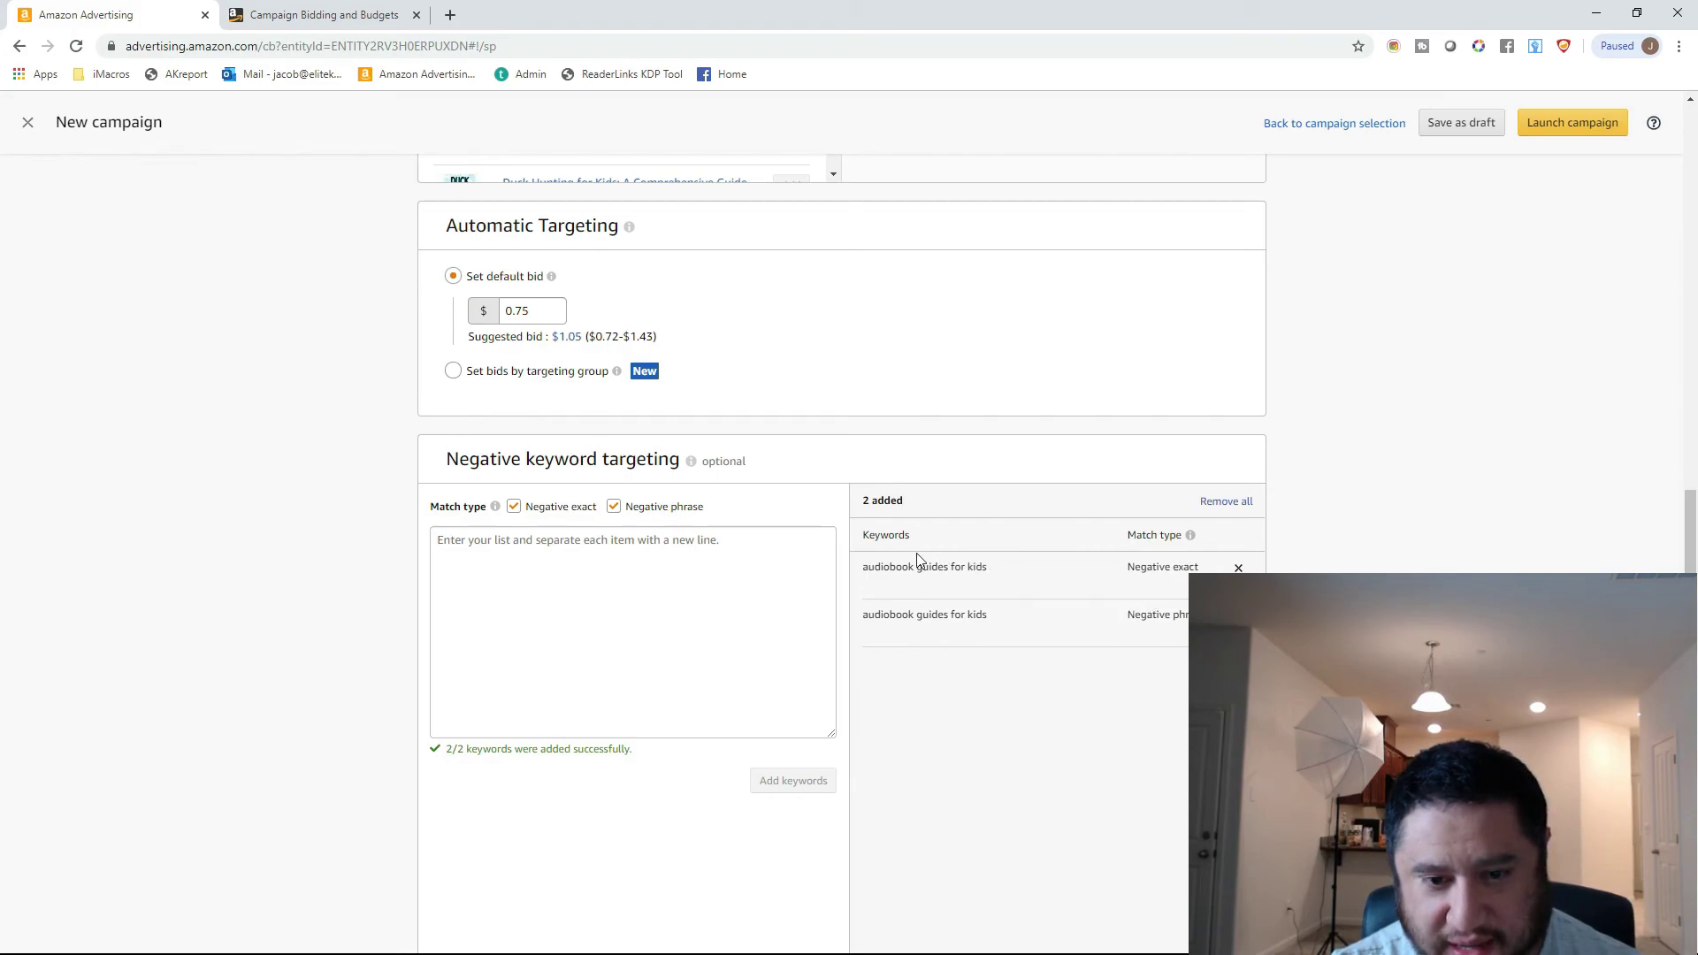
pyautogui.moveTo(496, 508)
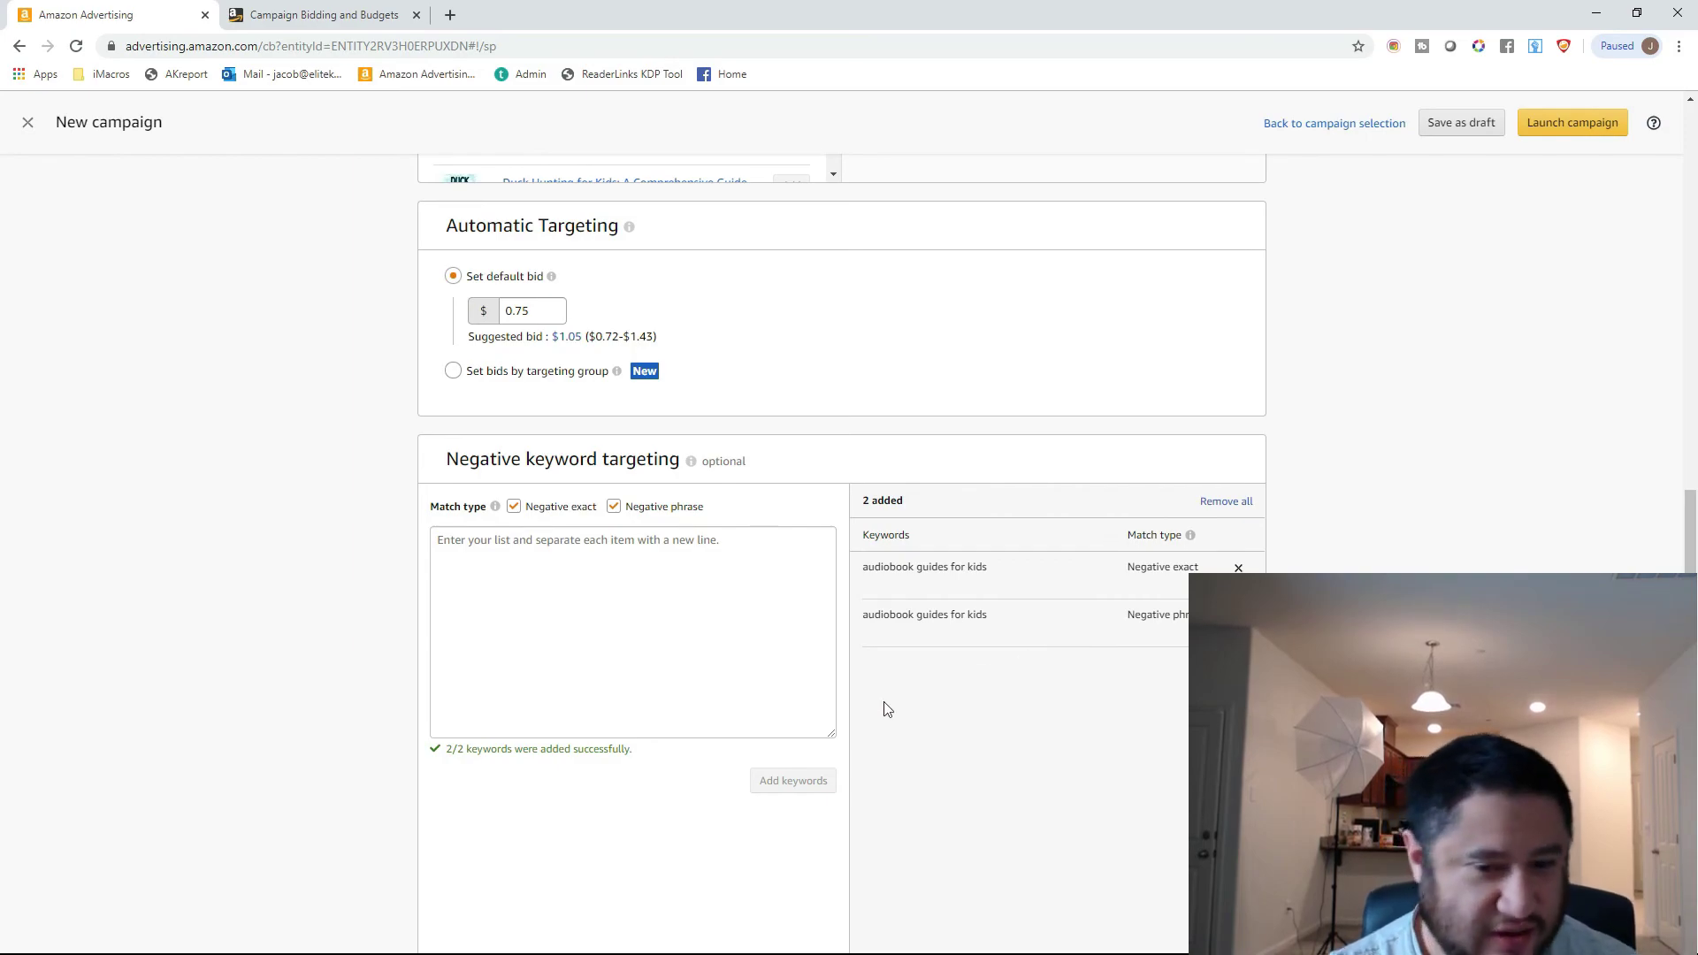
pyautogui.scroll(-5, 712, 655)
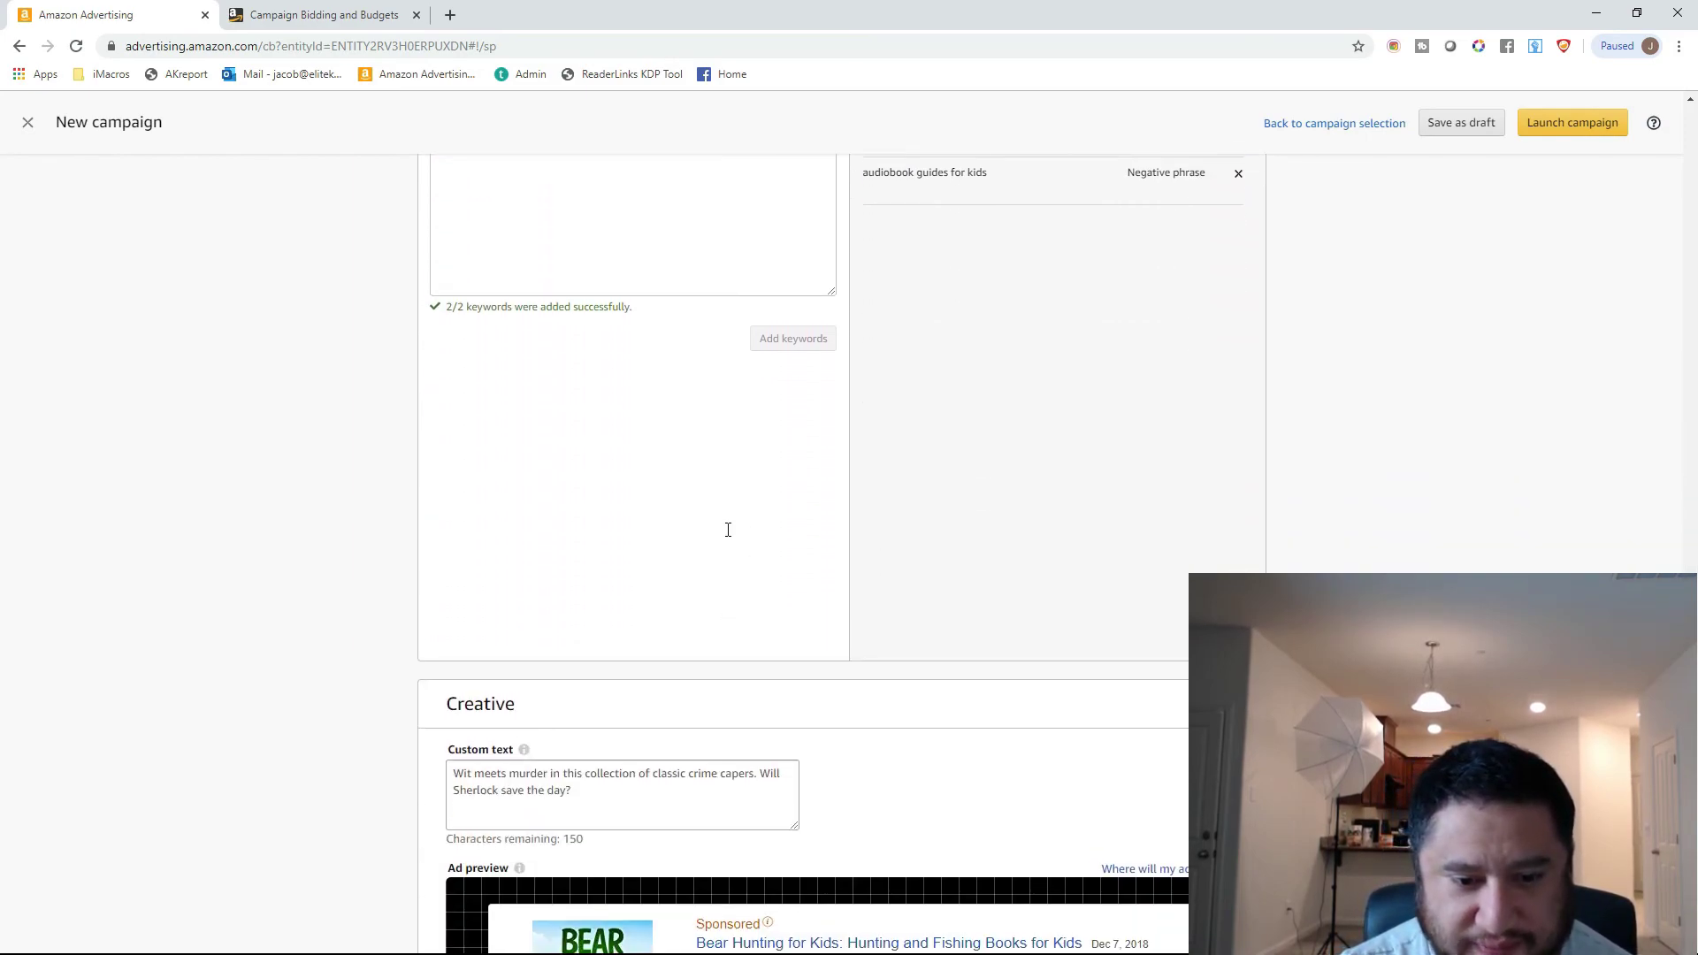
# Enter the custom text "Learn how to shoot endangered bears and have loads of fun being an irresponsible hunter!" in the Creative section.
pyautogui.scroll(-2, 723, 544)
pyautogui.scroll(-1, 735, 527)
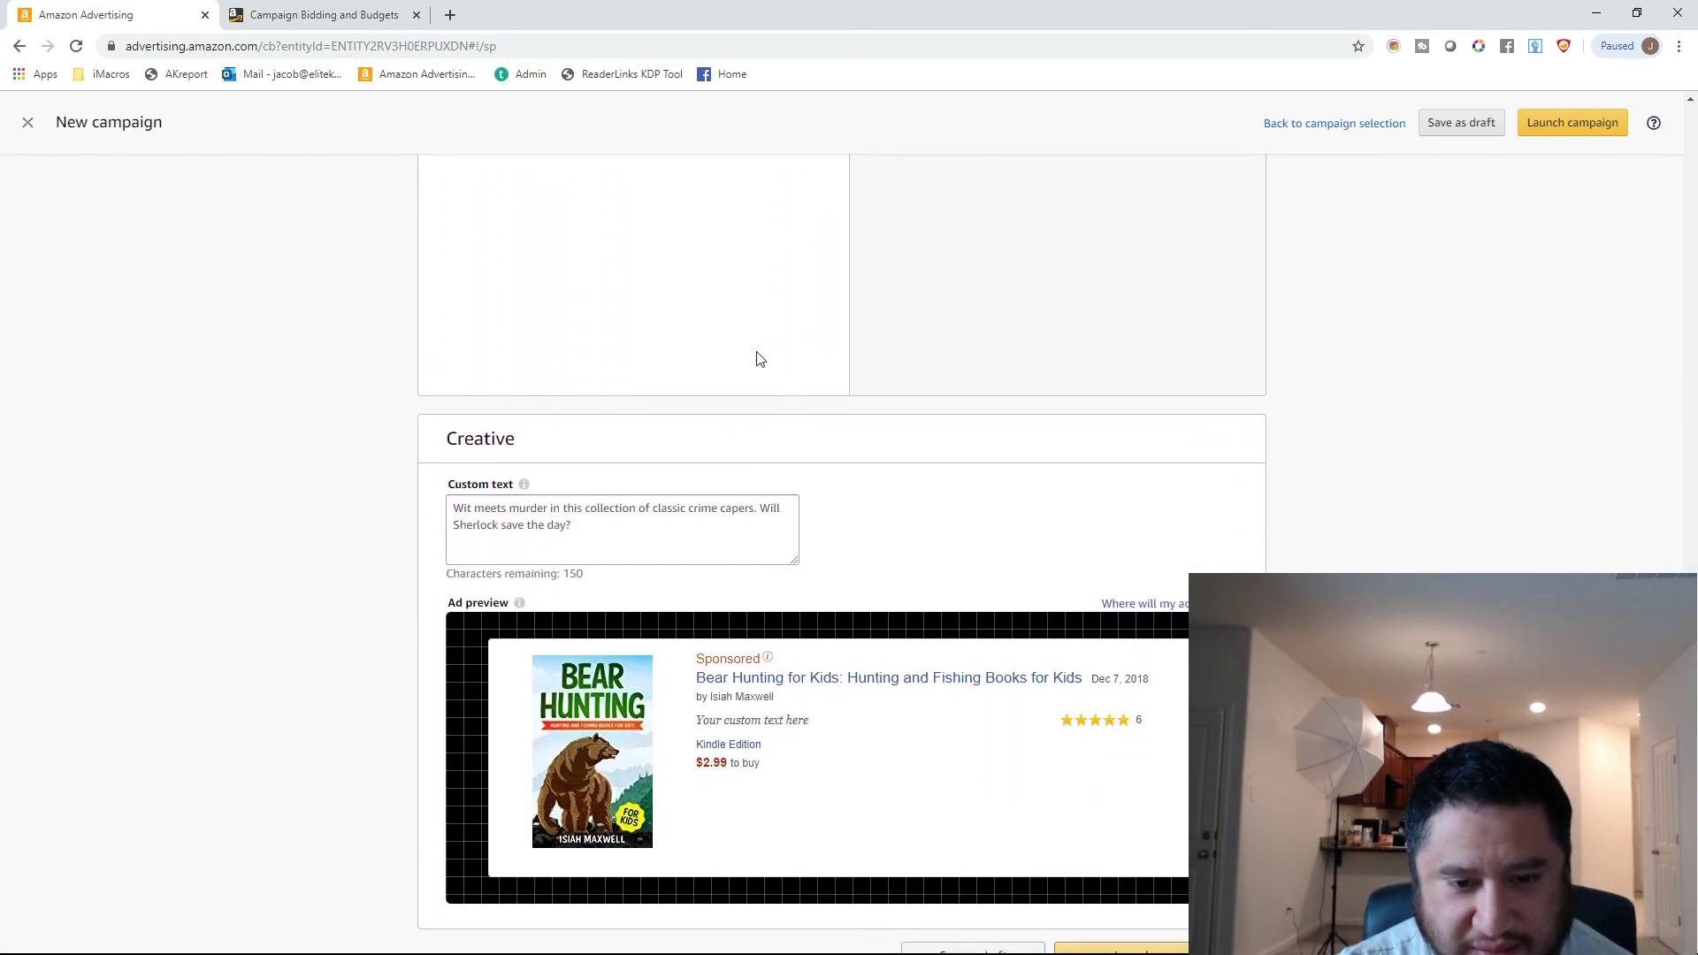
pyautogui.click(654, 519)
pyautogui.write('Lea')
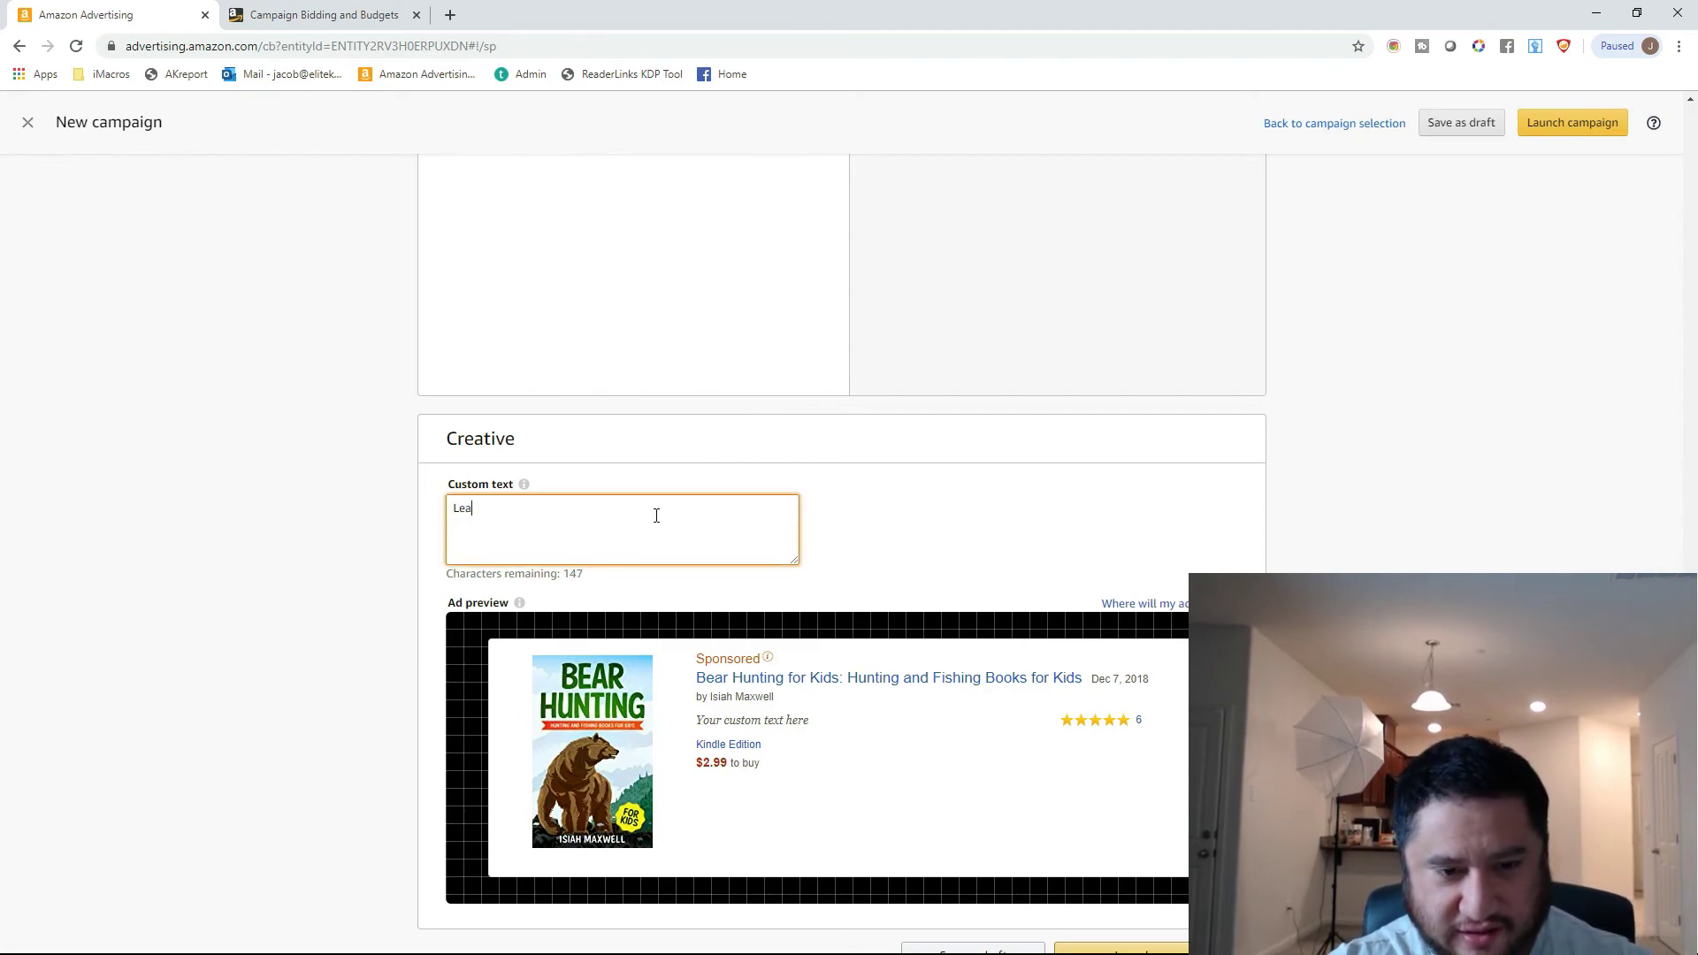
pyautogui.write('rn how to shoot ')
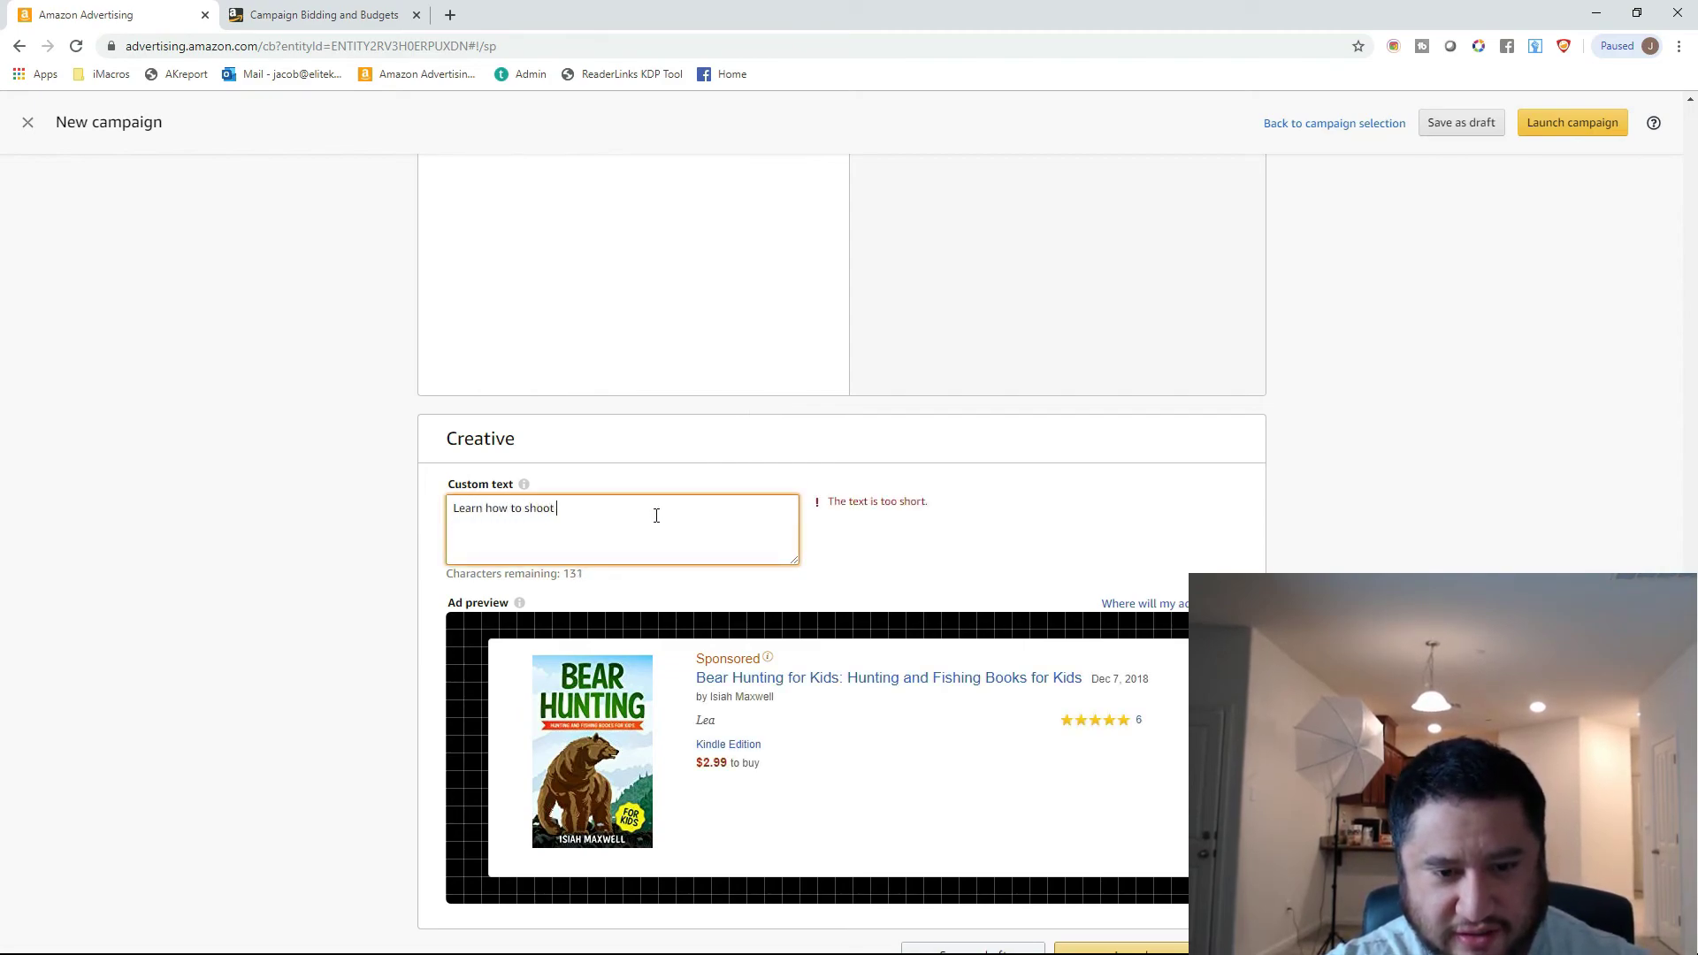
pyautogui.write('dndander')
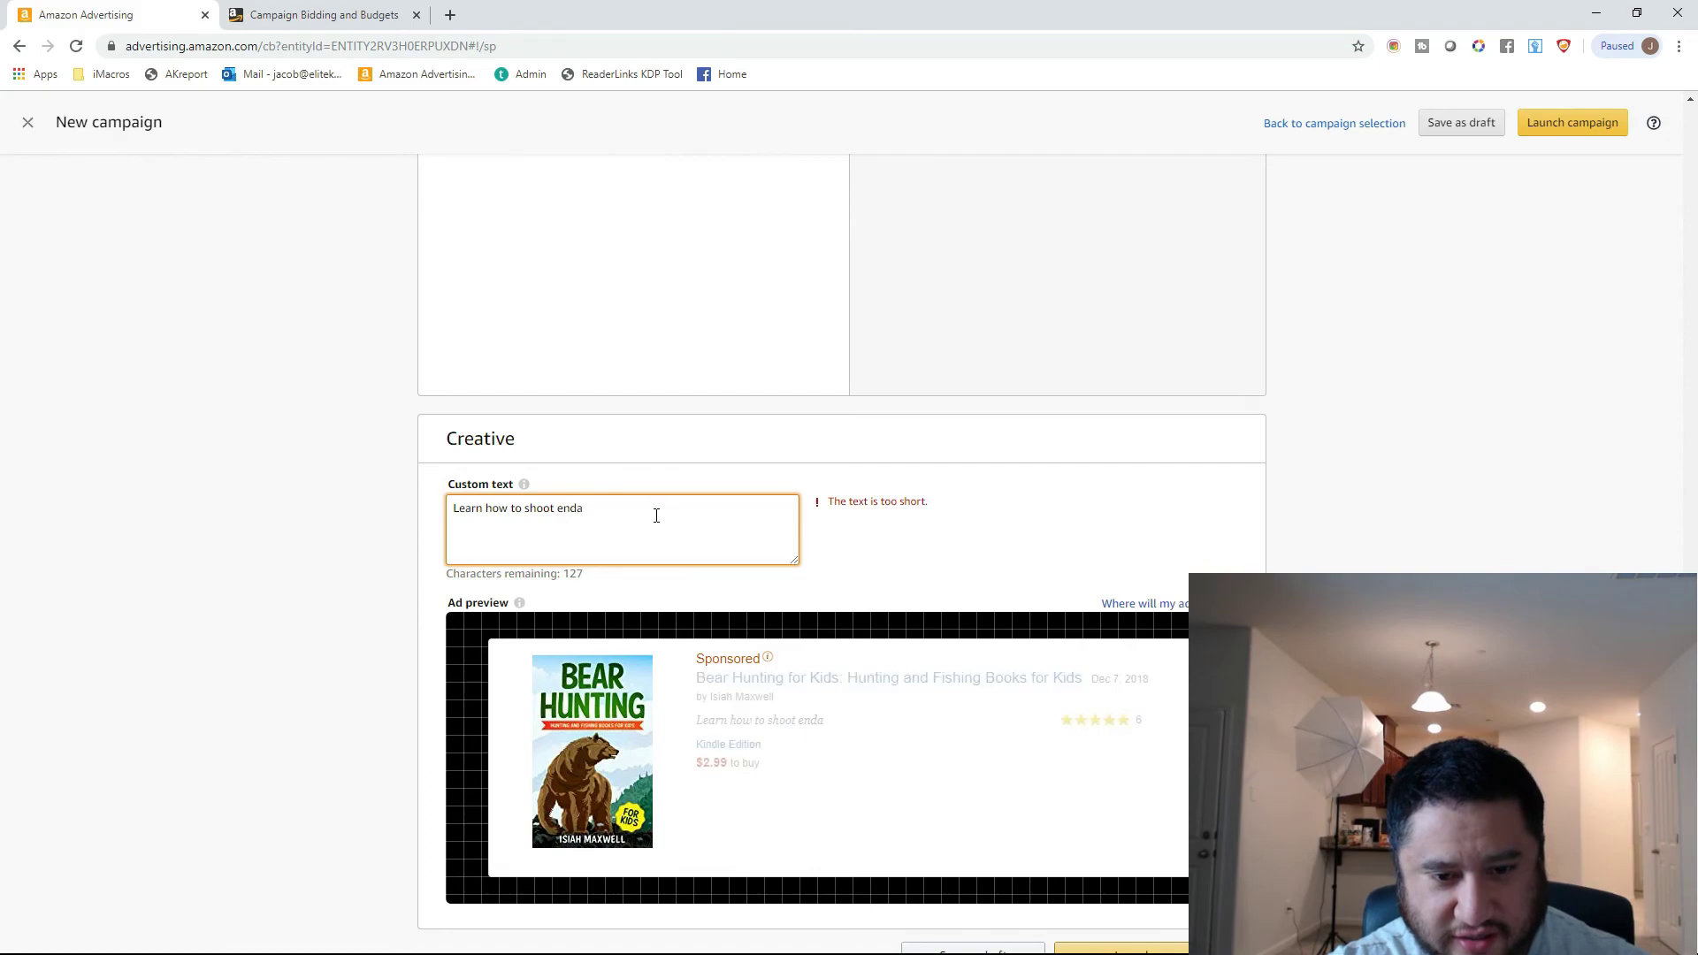
pyautogui.press('BackSpace')
pyautogui.press('BackSpace')
pyautogui.press('BackSpace')
pyautogui.write('gered bears and ')
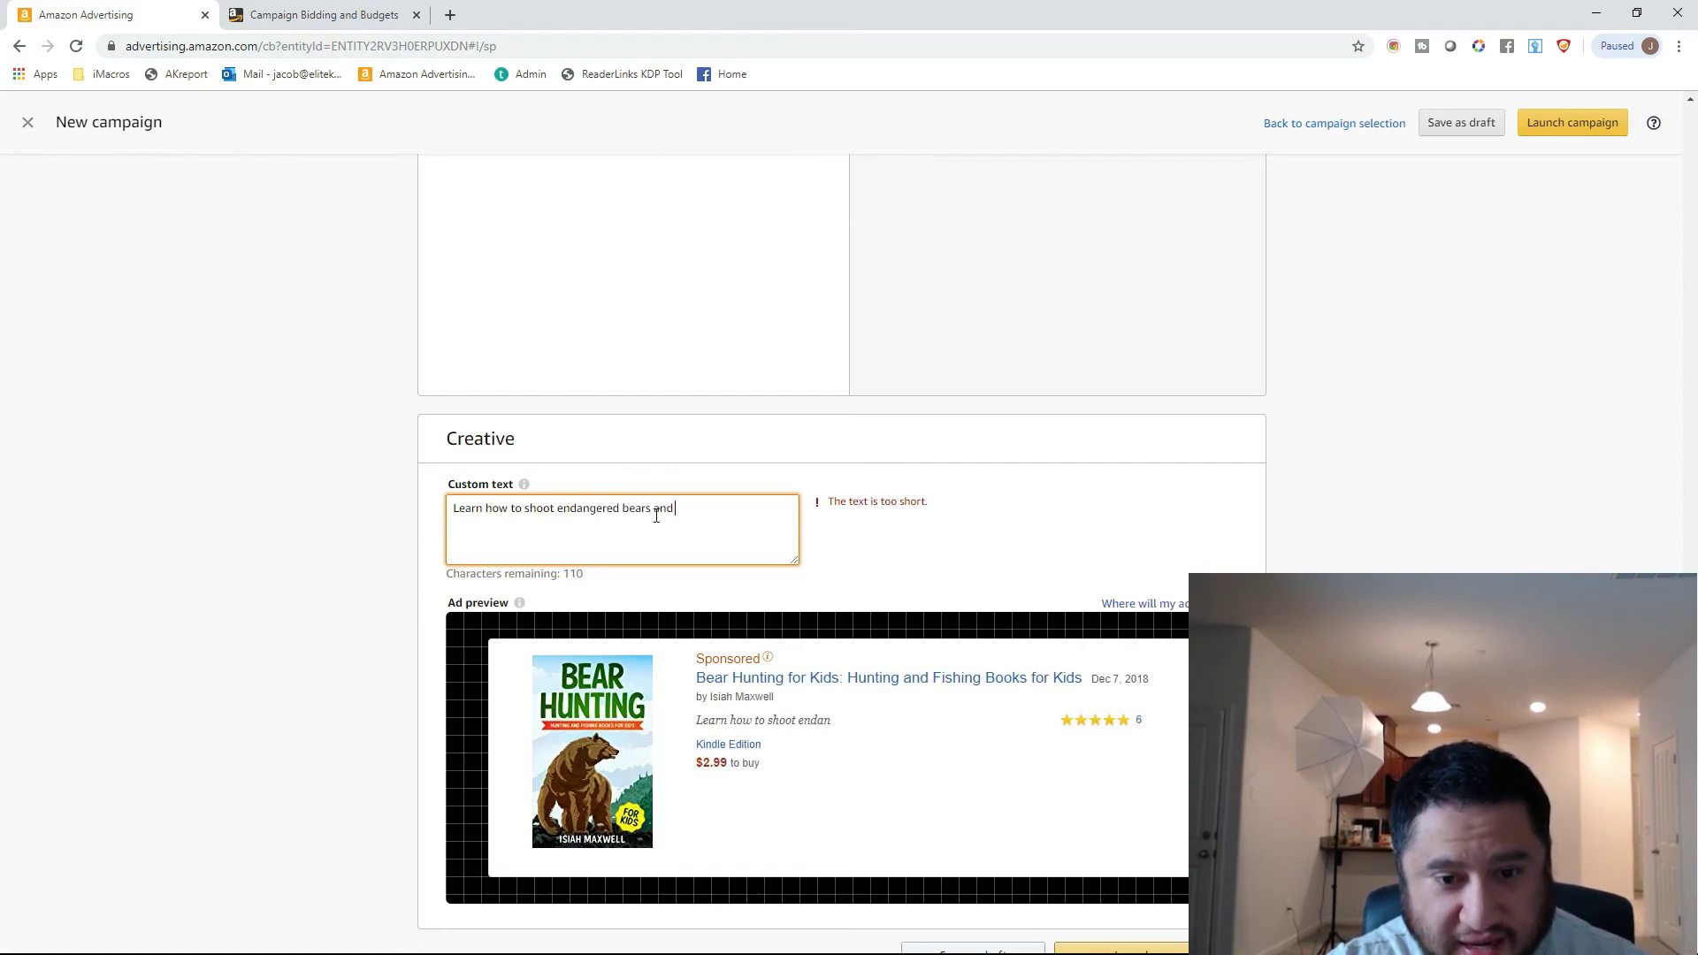
pyautogui.write('have loads')
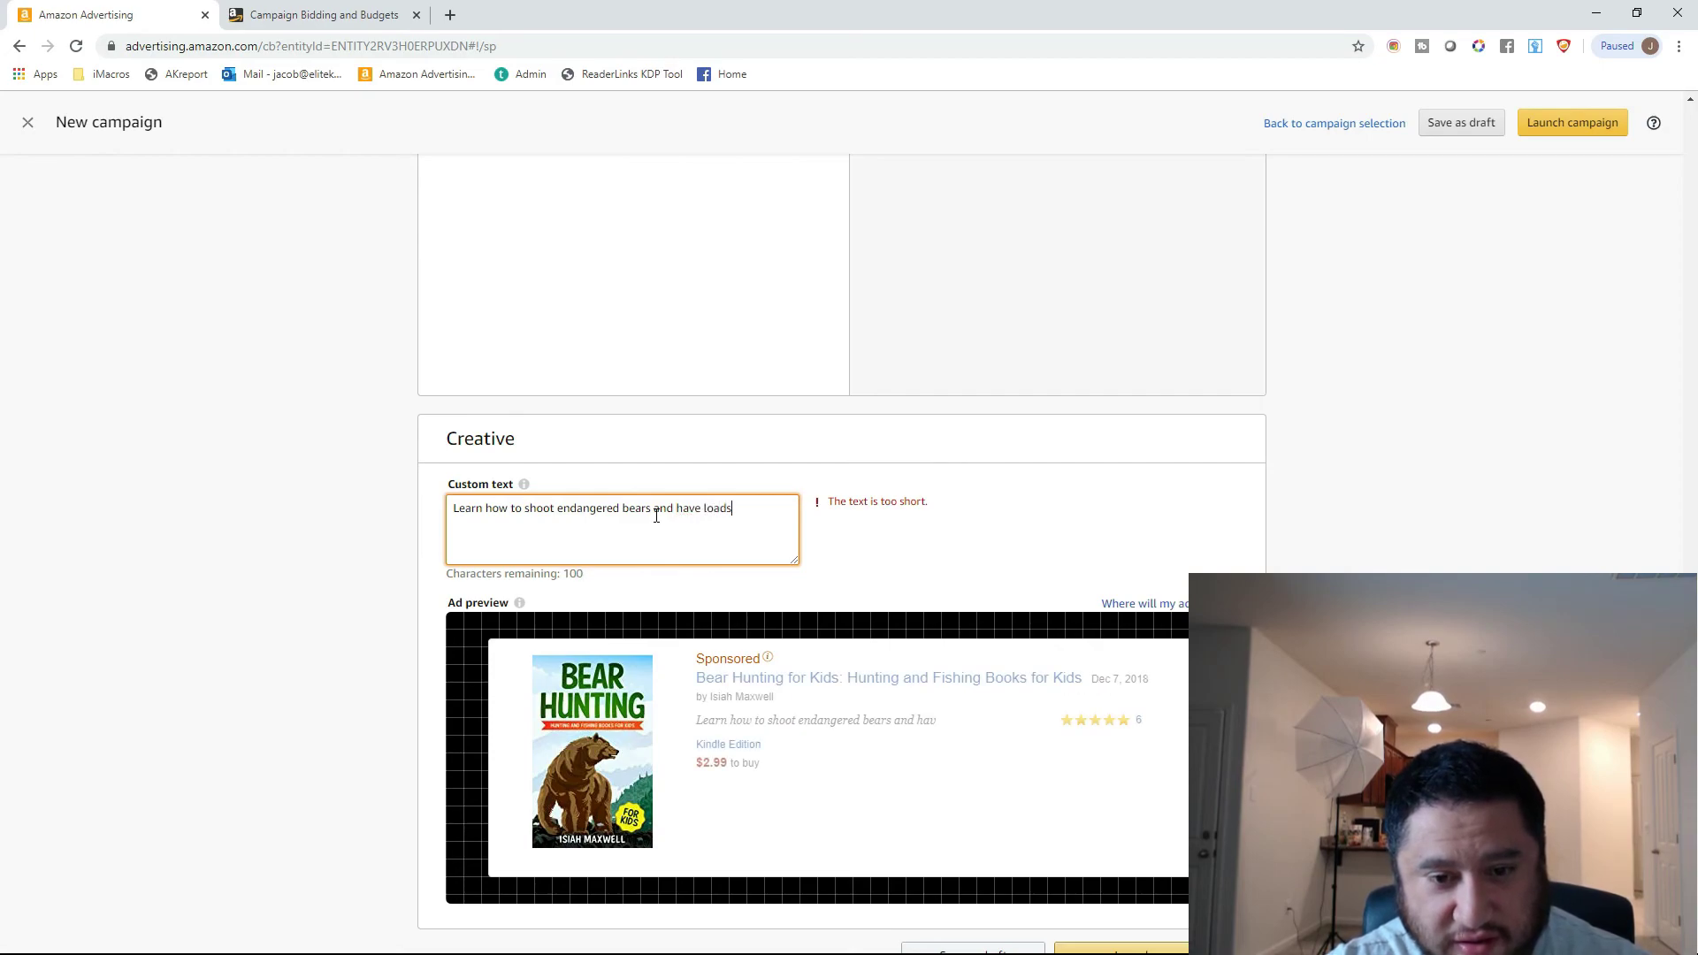
pyautogui.write(' of fun being a ')
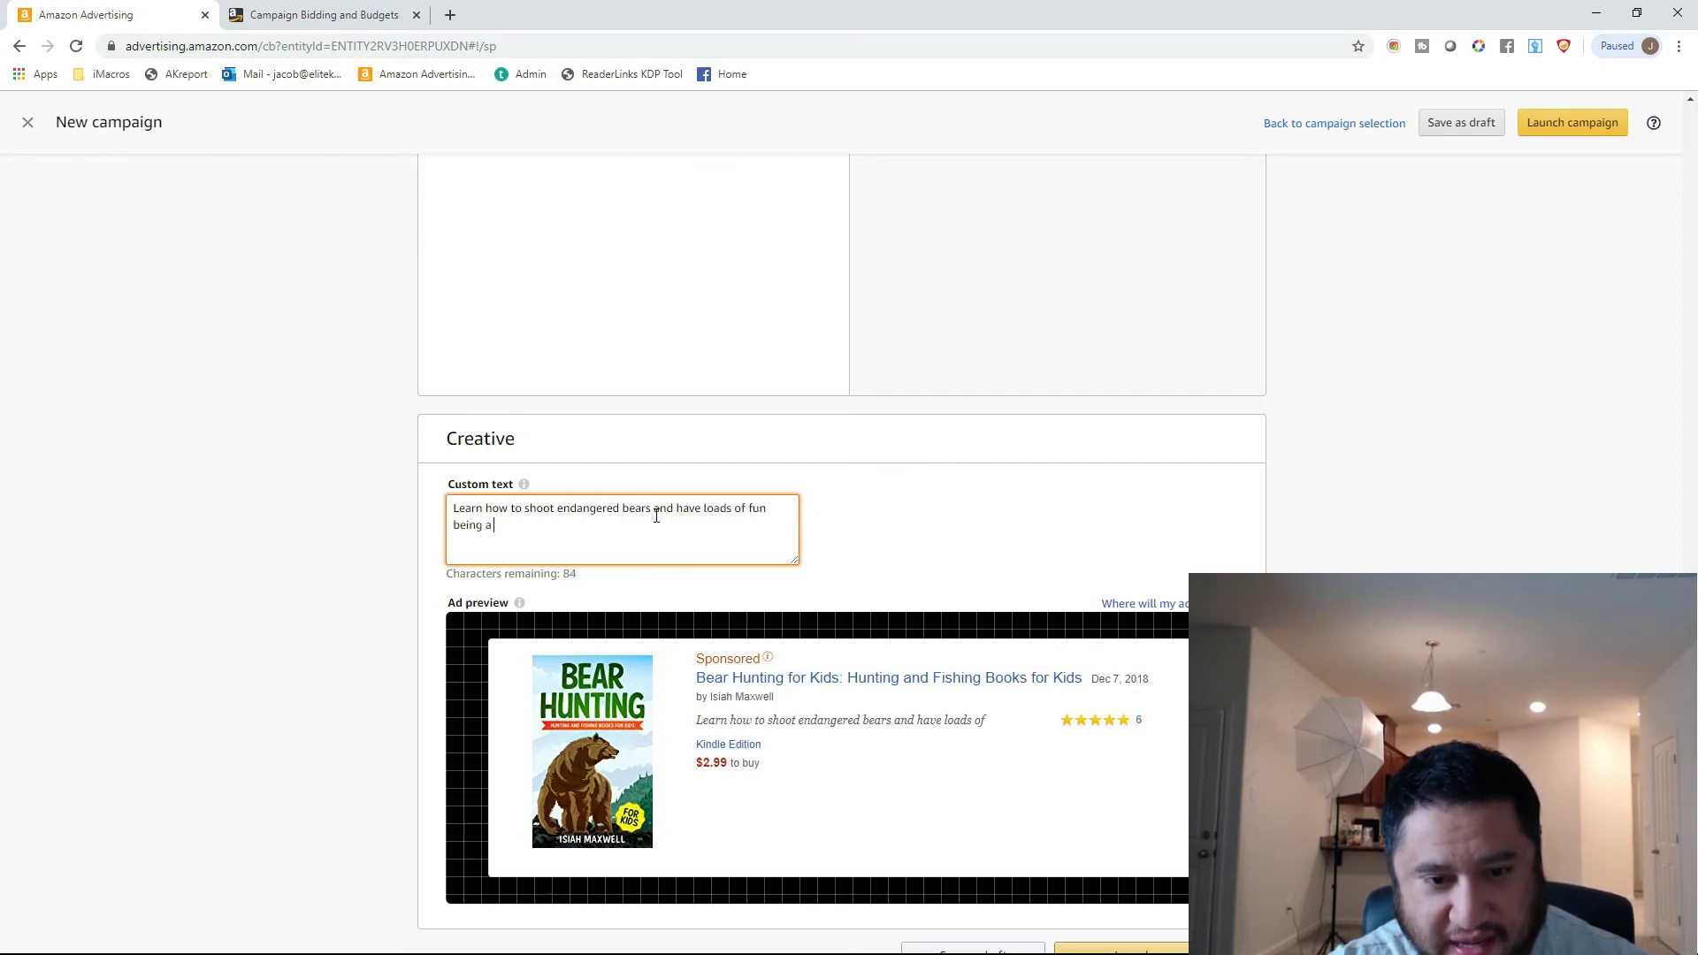
pyautogui.write('n ior')
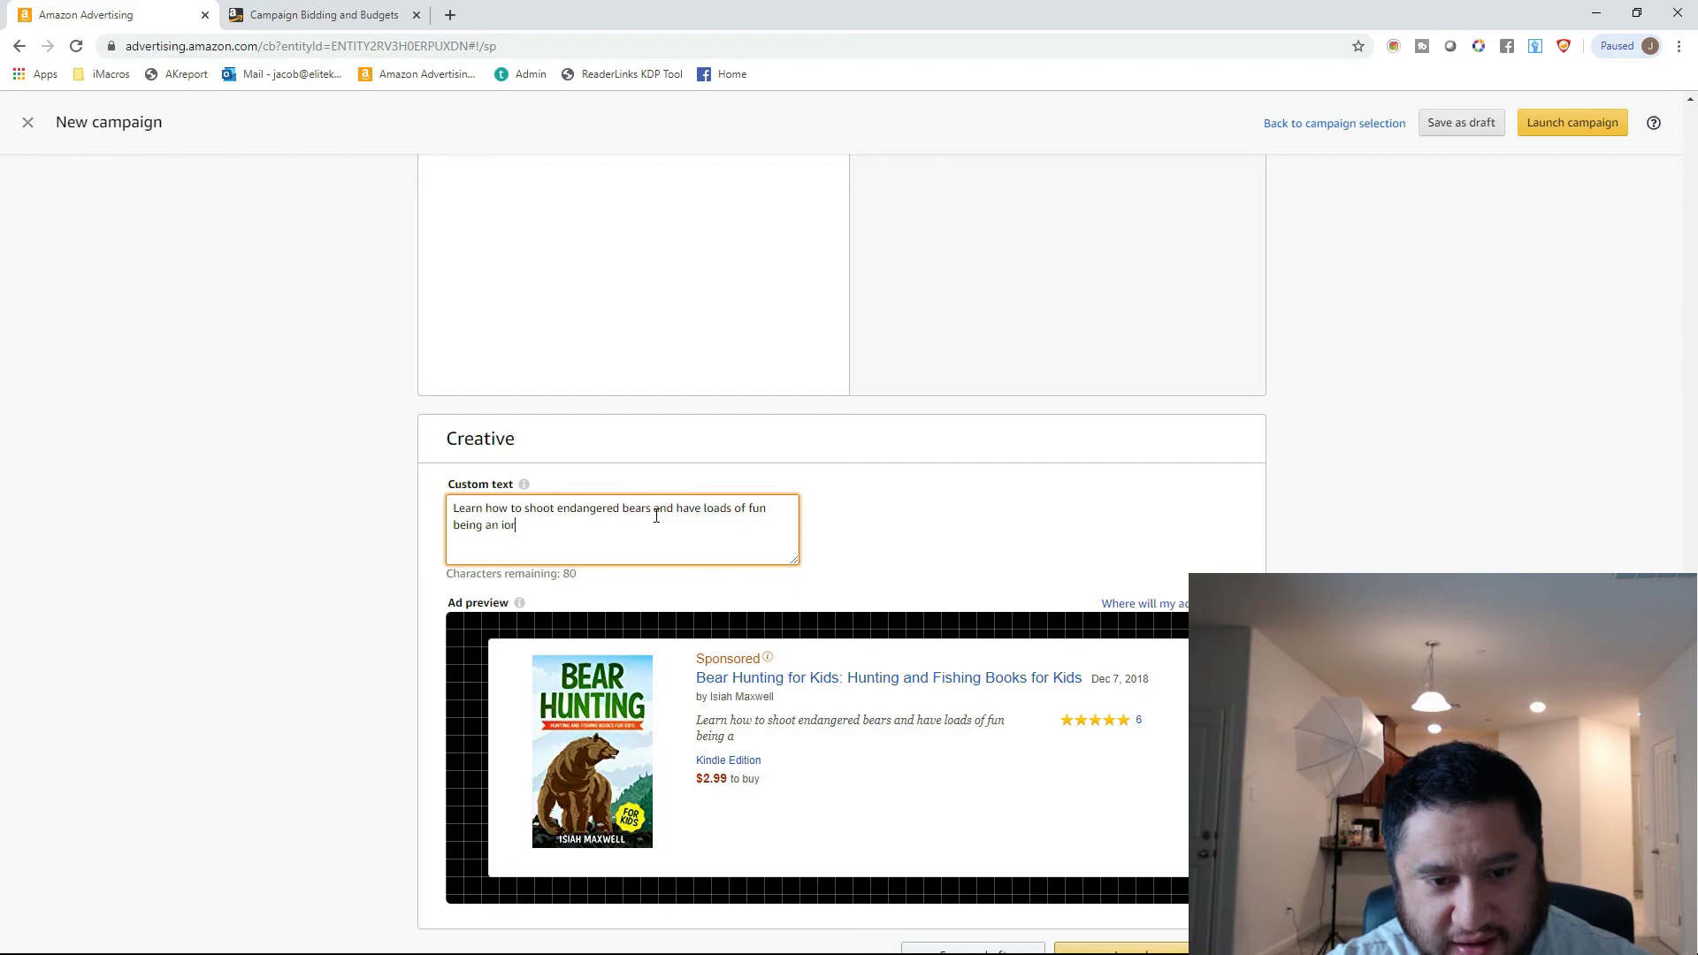
pyautogui.write('r')
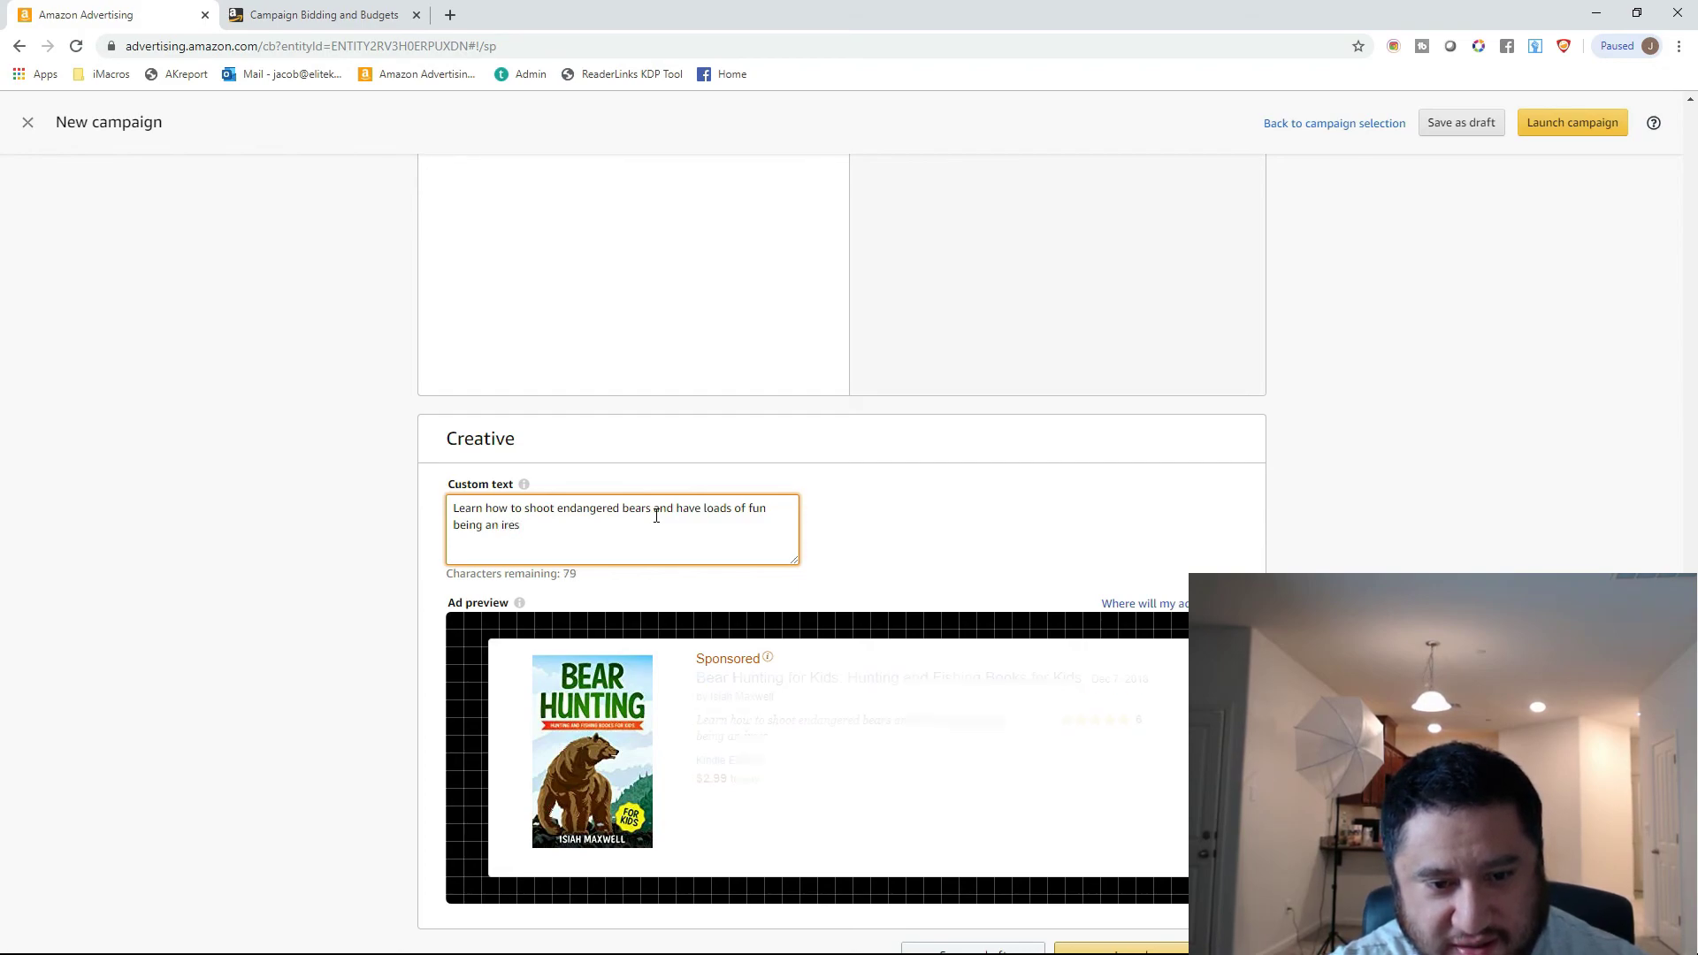
pyautogui.write('respo')
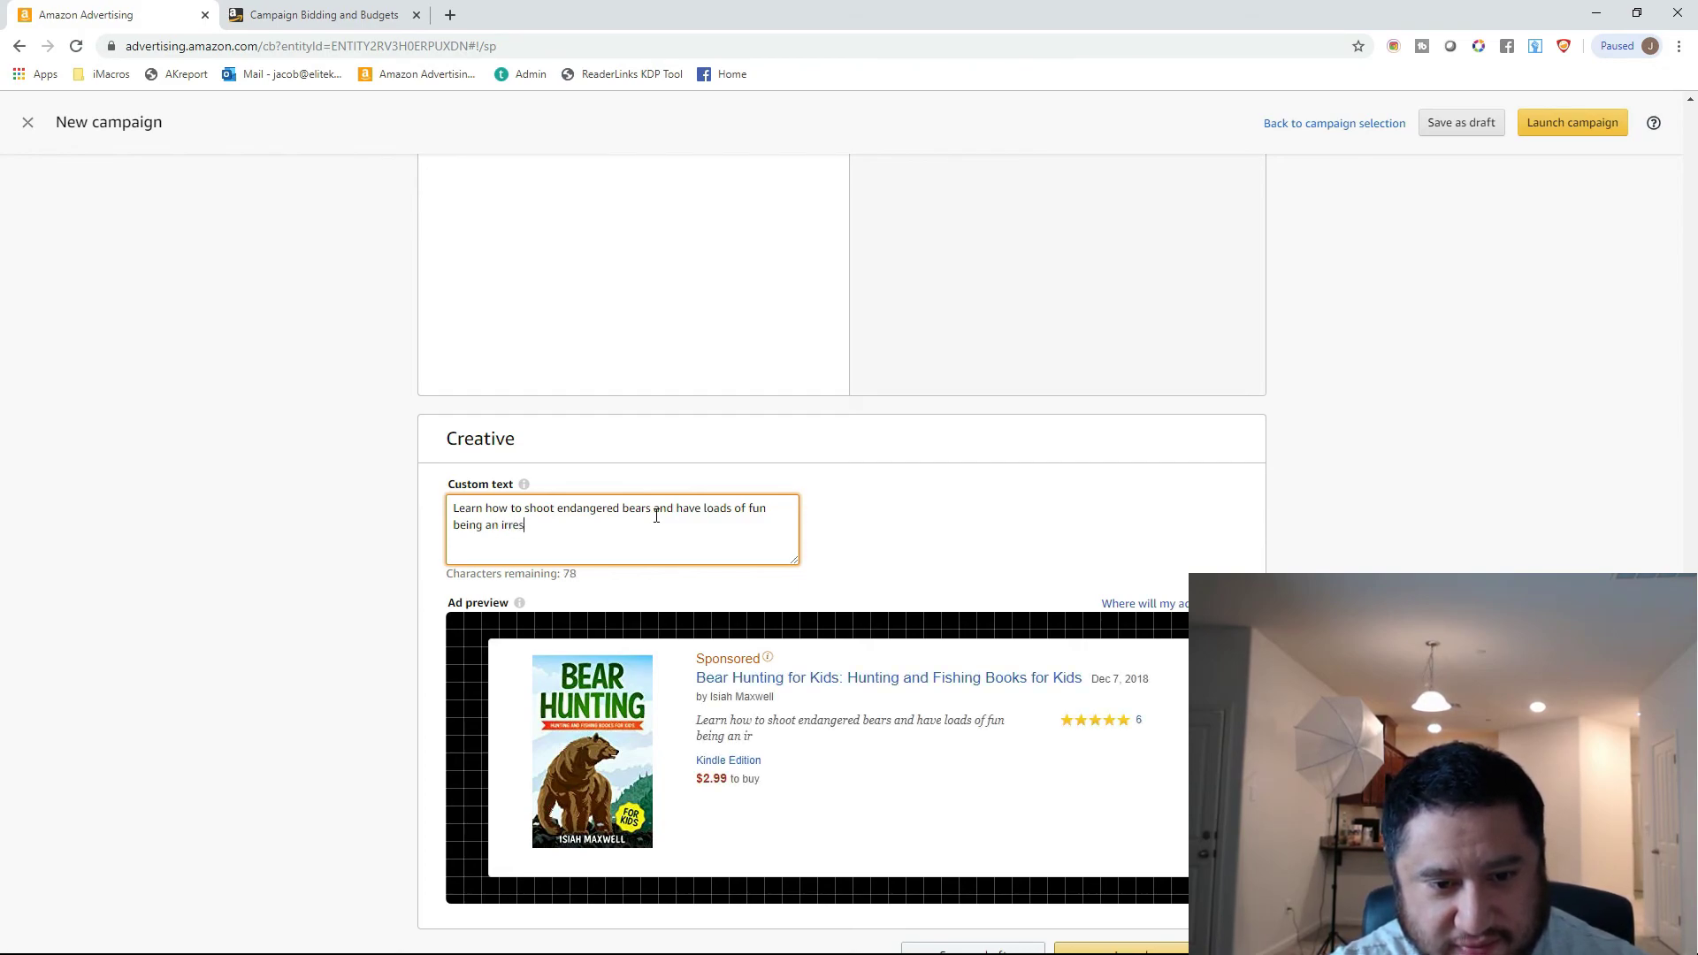
pyautogui.write('nsible hunter!')
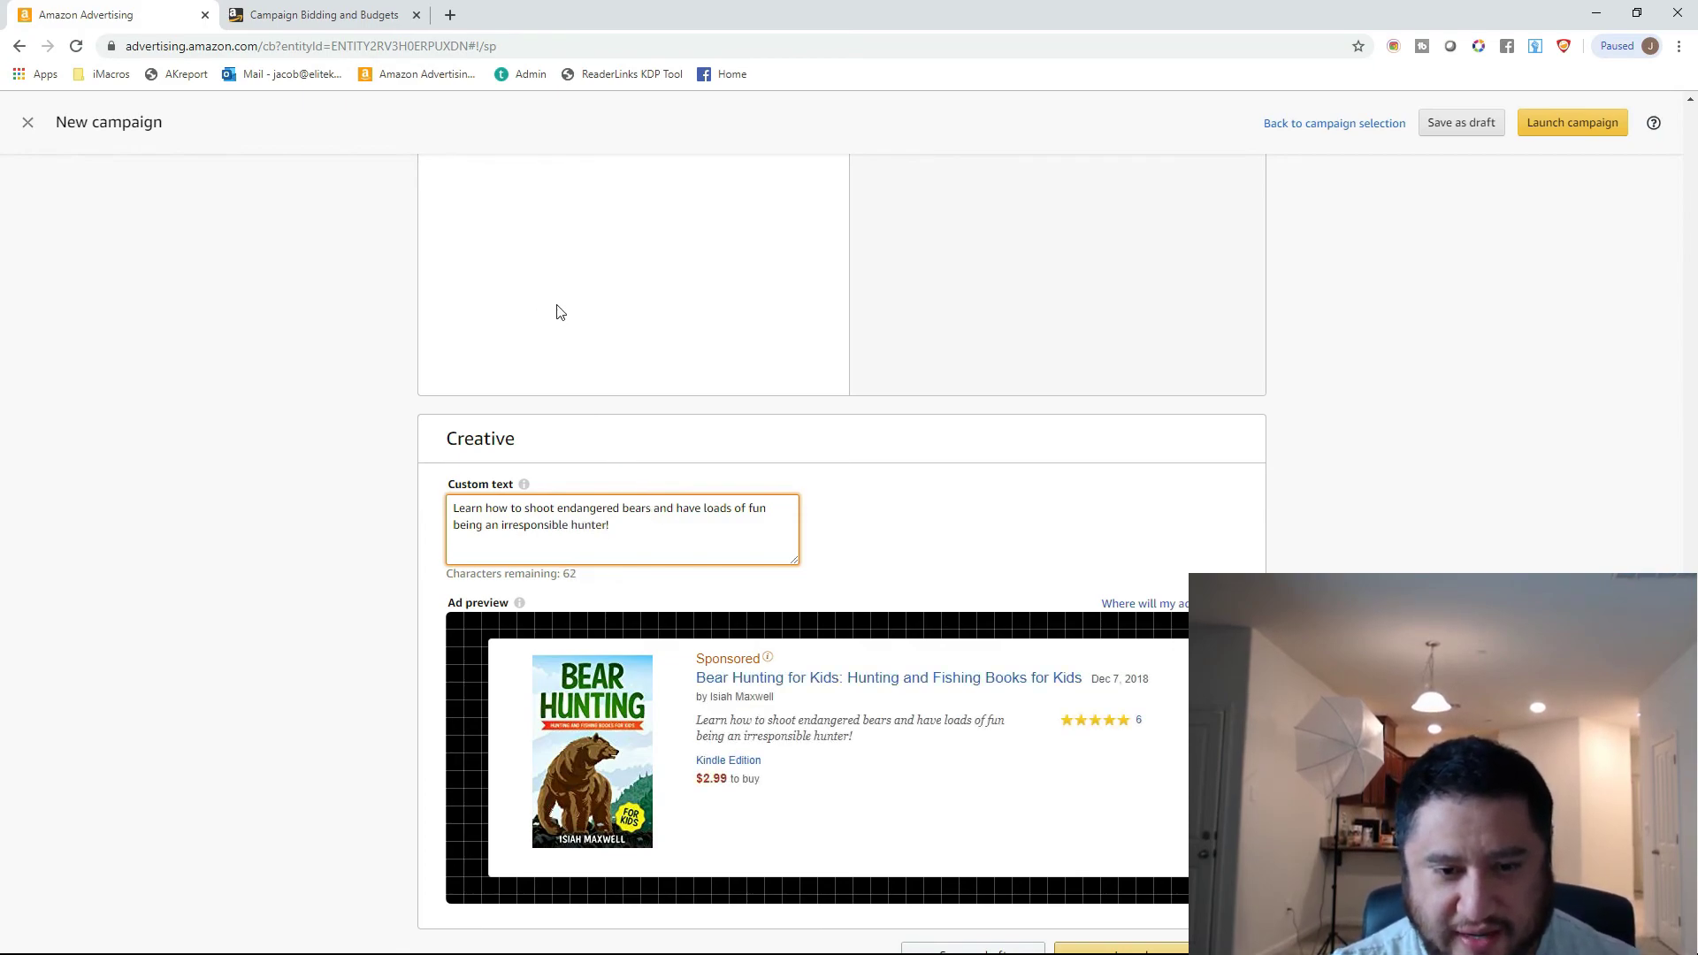
# Review the campaign form, covering settings, bidding strategy, placement adjustments, products, automatic targeting, negative keywords and the ad preview.
pyautogui.scroll(-1, 568, 304)
pyautogui.scroll(-1, 569, 304)
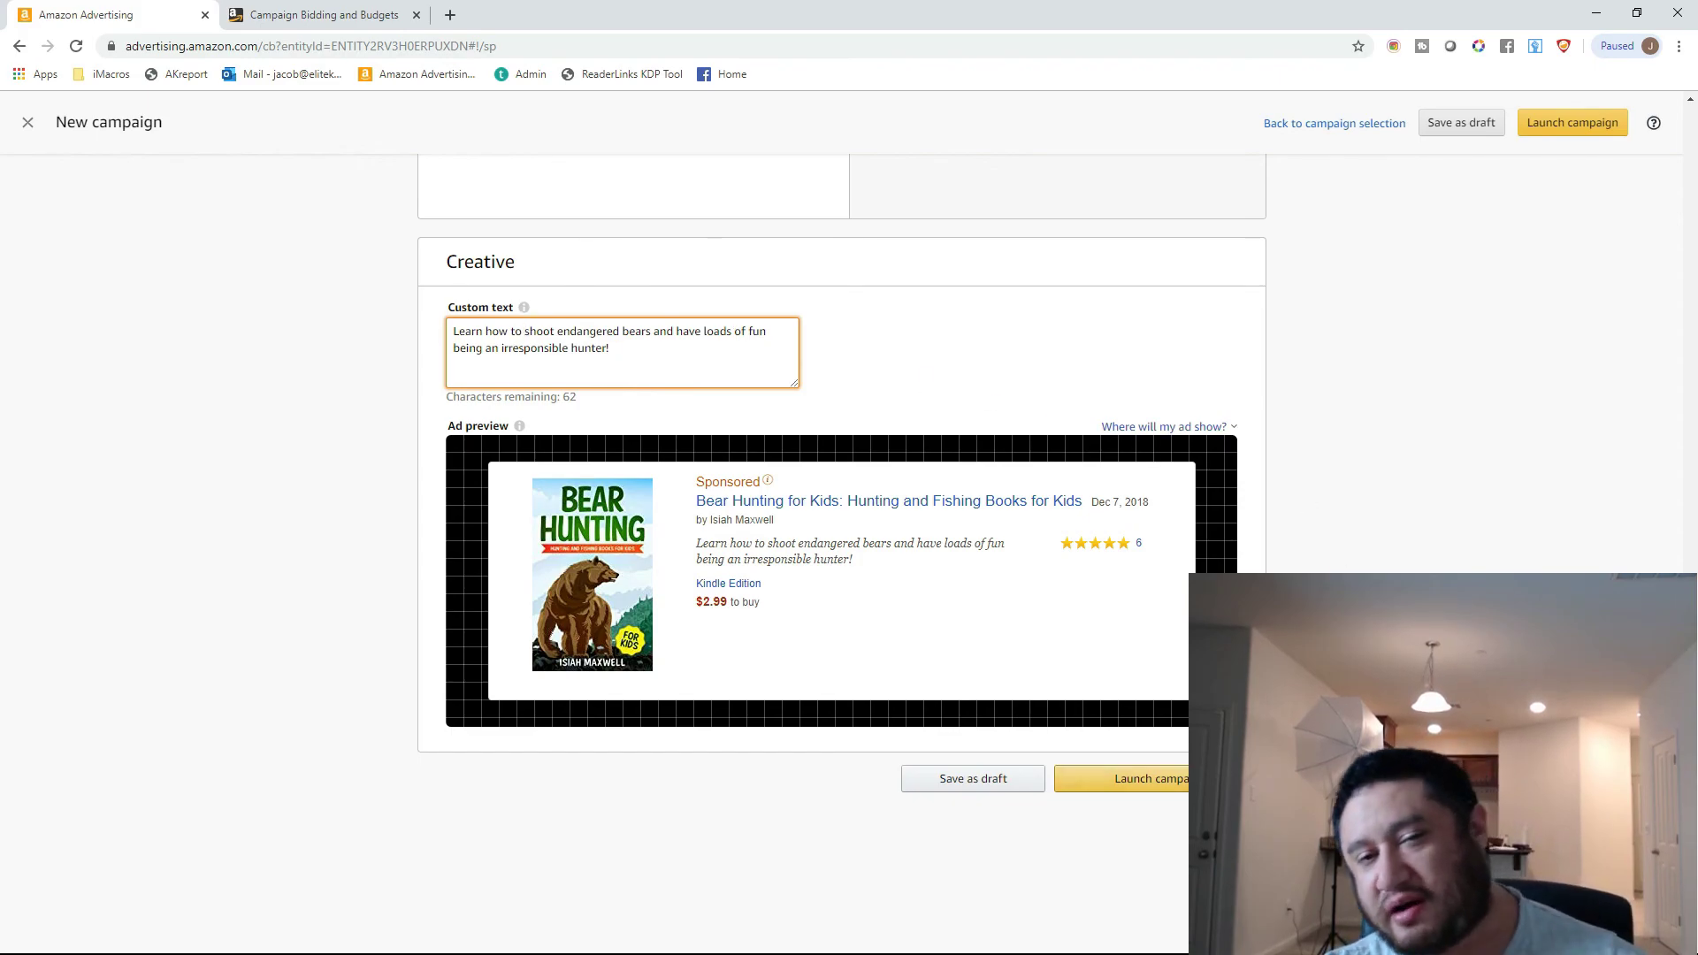
pyautogui.scroll(10, 842, 549)
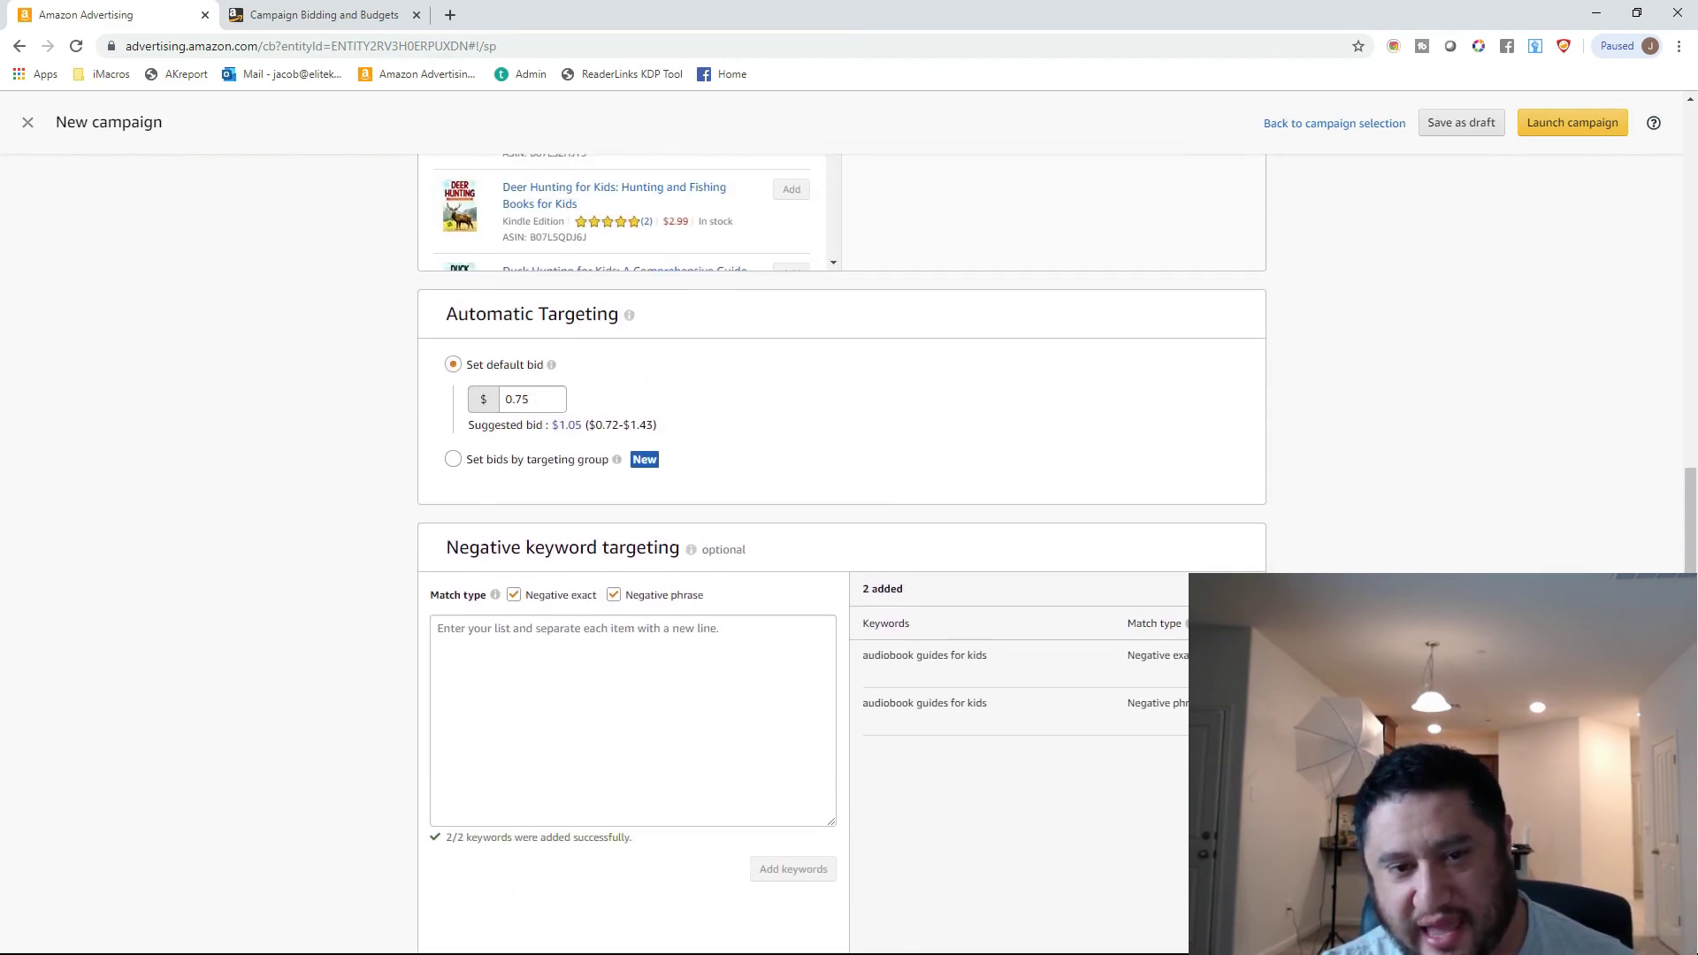
pyautogui.scroll(5, 842, 549)
pyautogui.scroll(5, 842, 549)
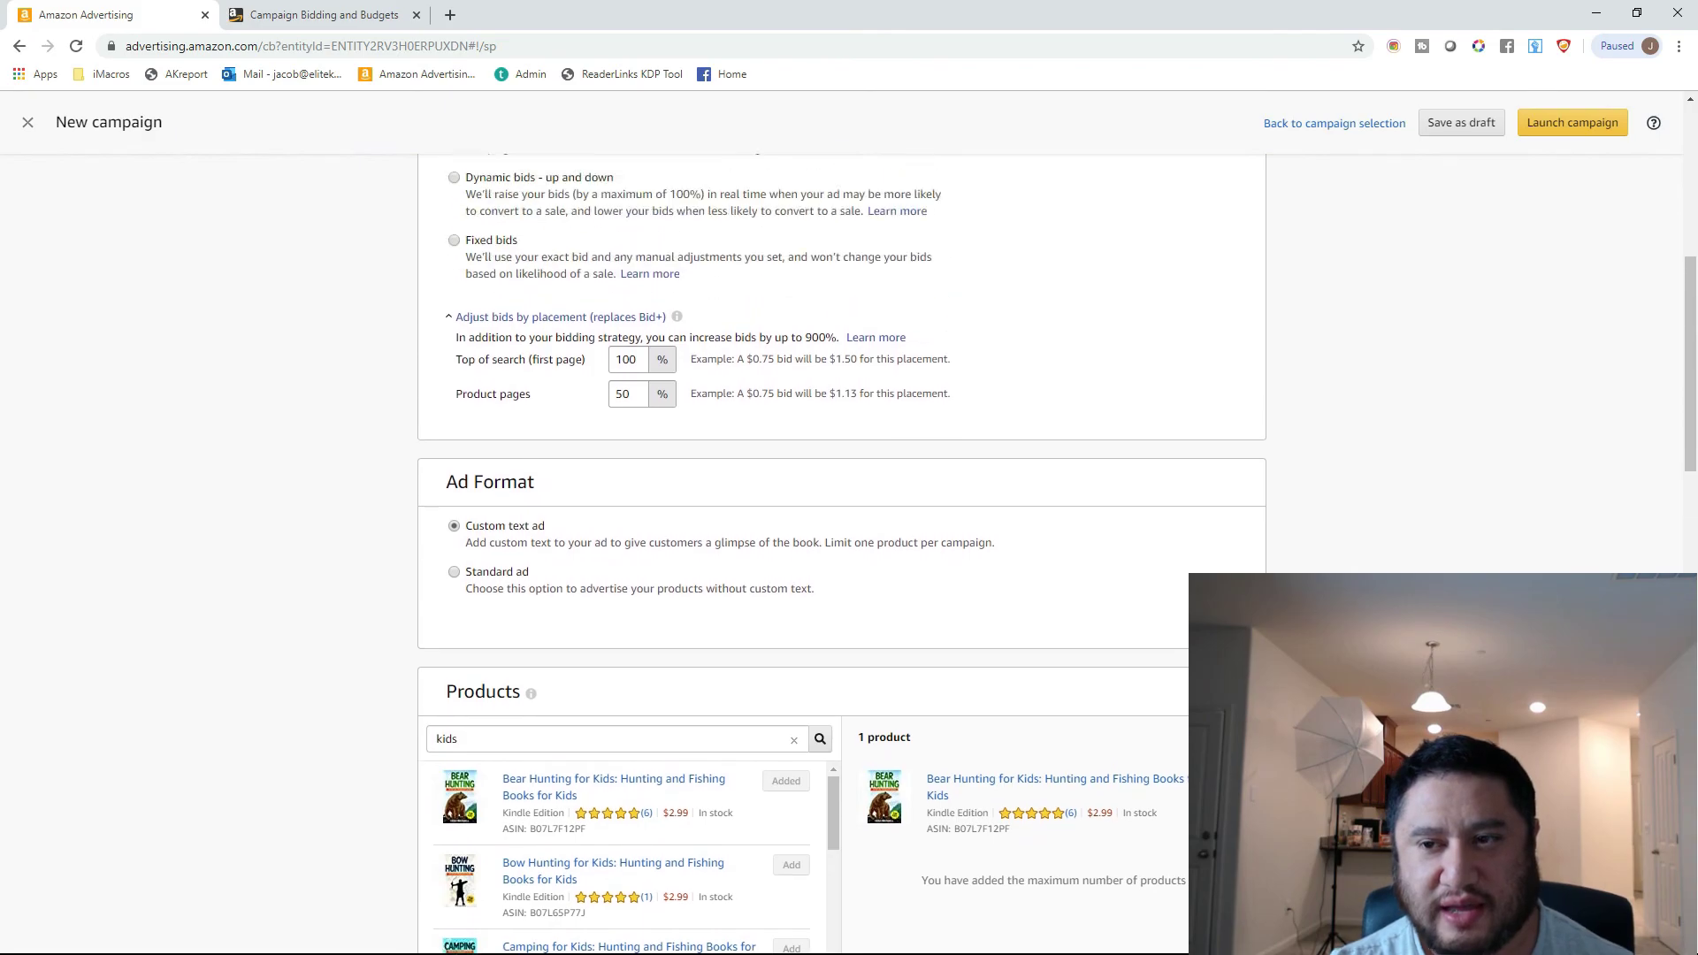
pyautogui.scroll(7, 842, 548)
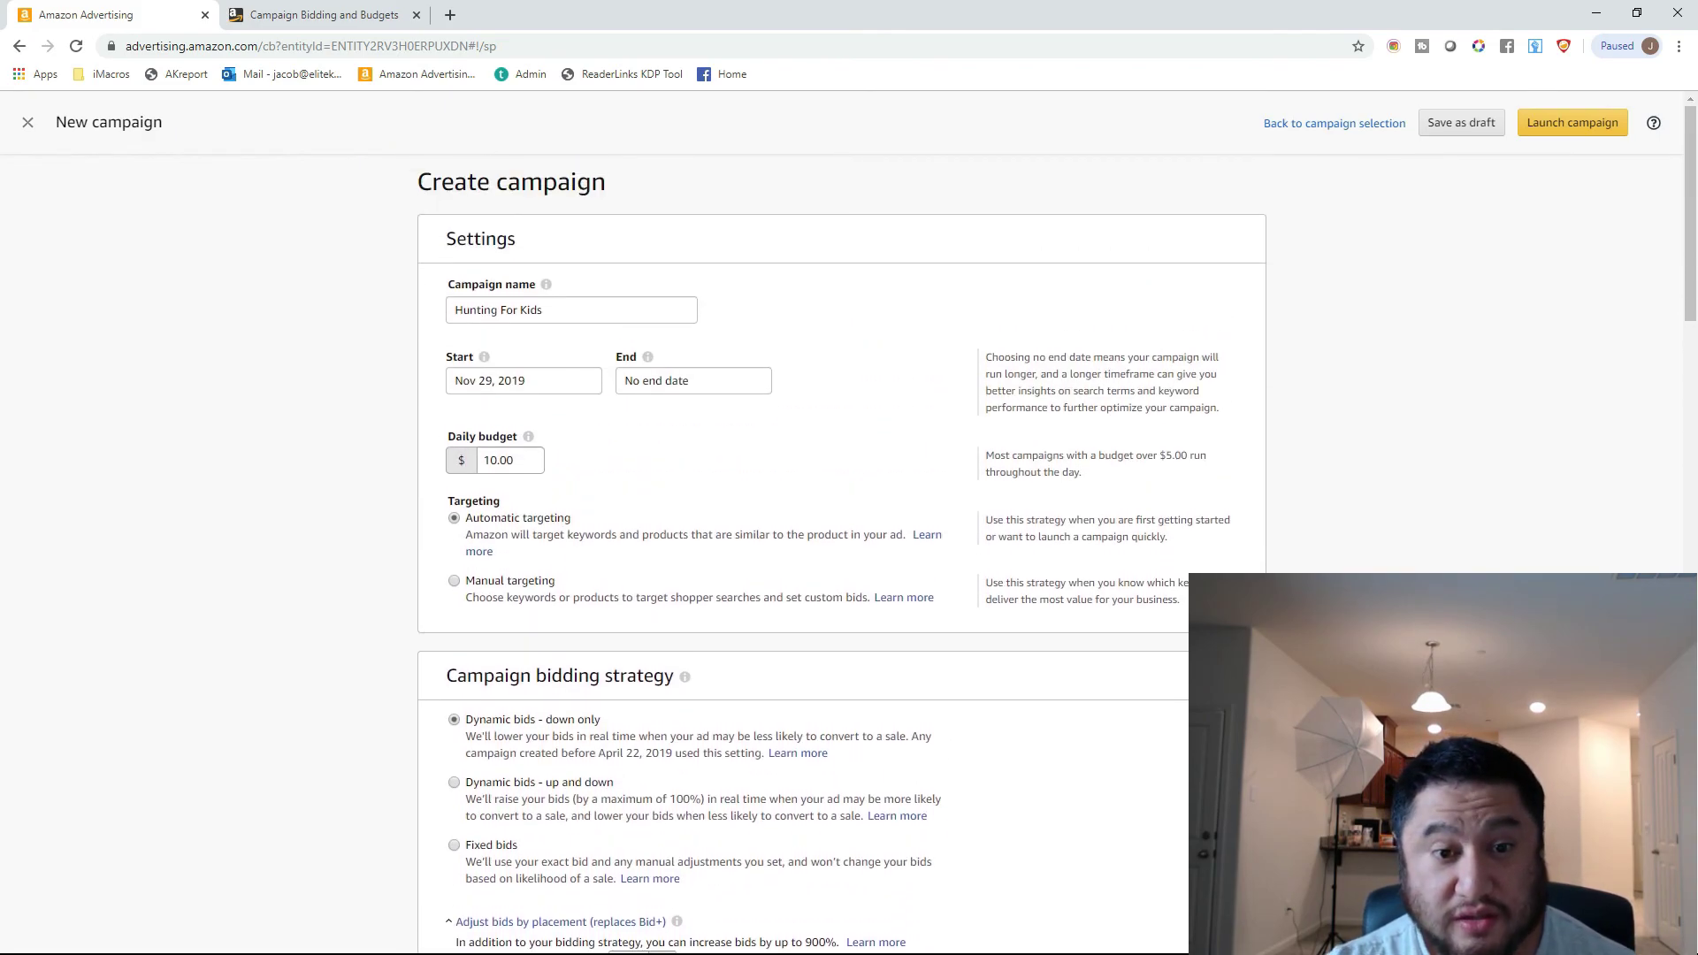
pyautogui.scroll(-15, 842, 548)
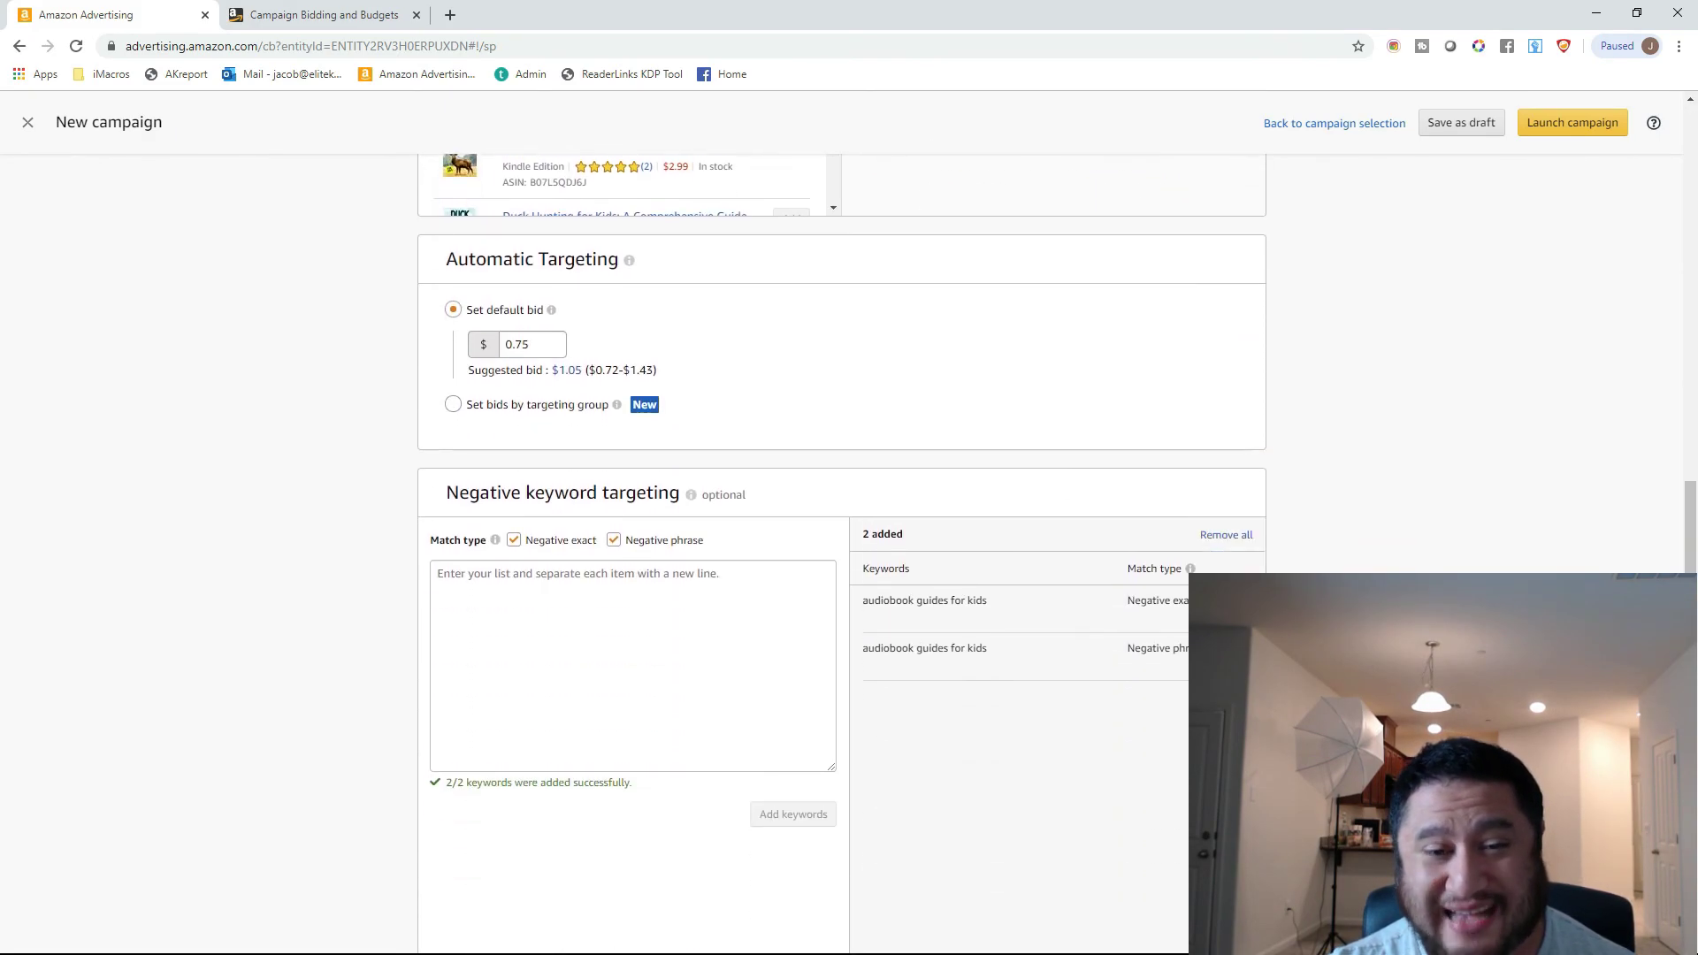
pyautogui.scroll(-9, 842, 548)
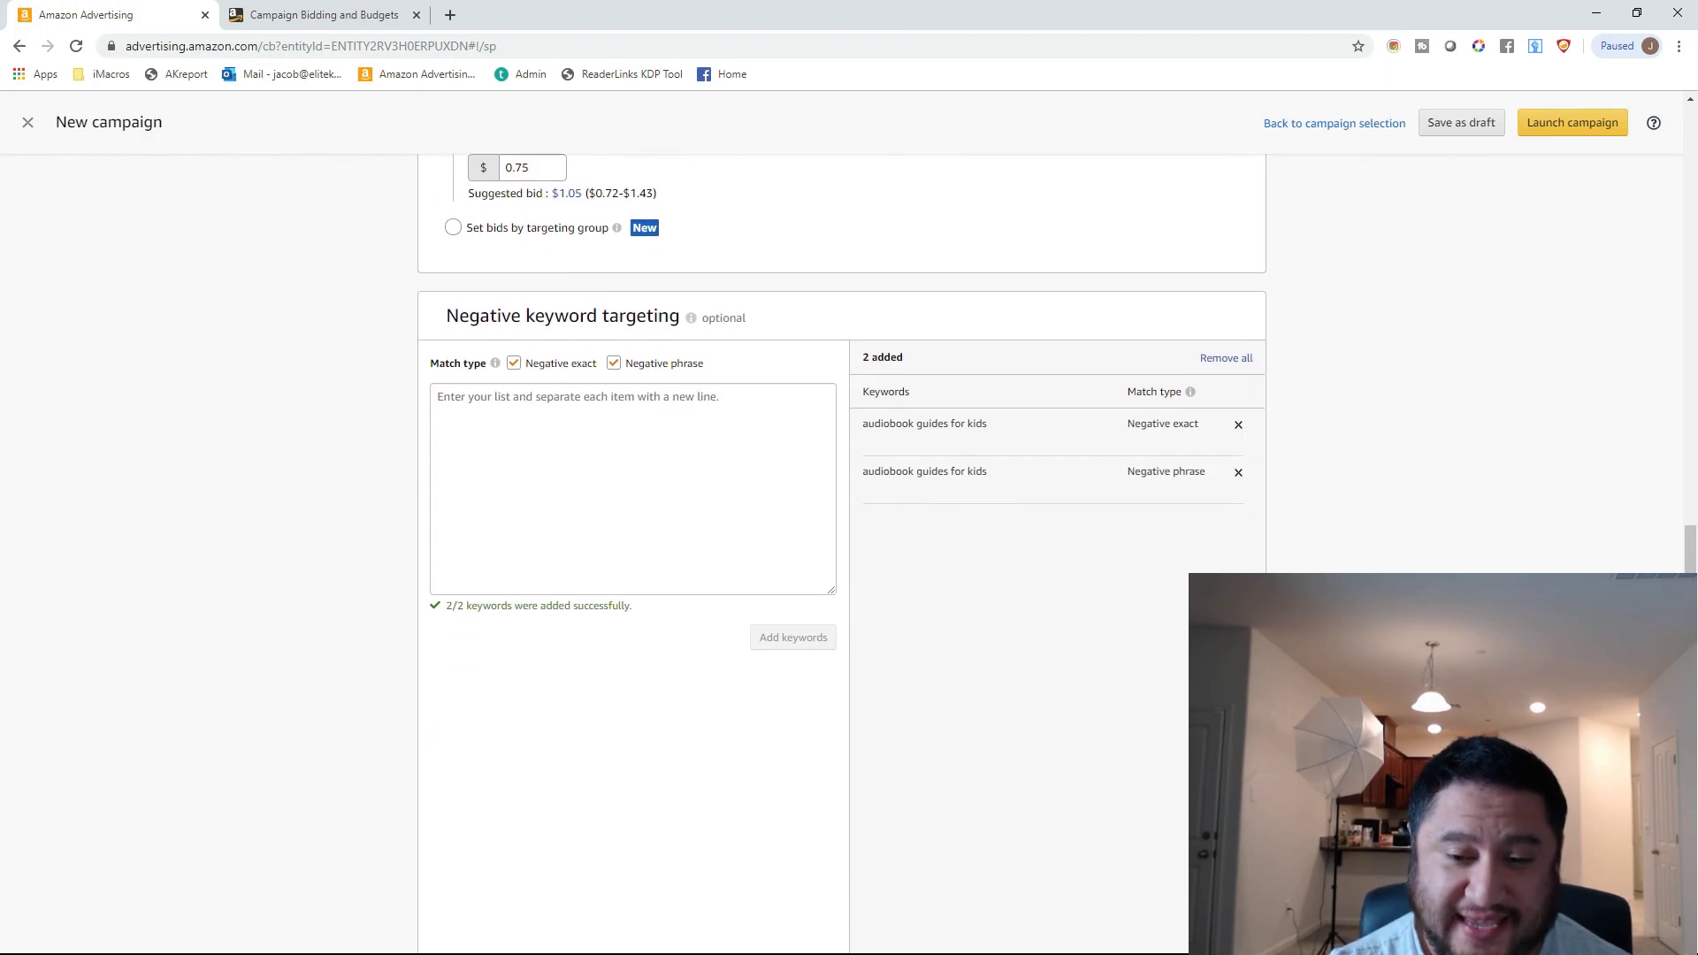
pyautogui.scroll(10, 842, 549)
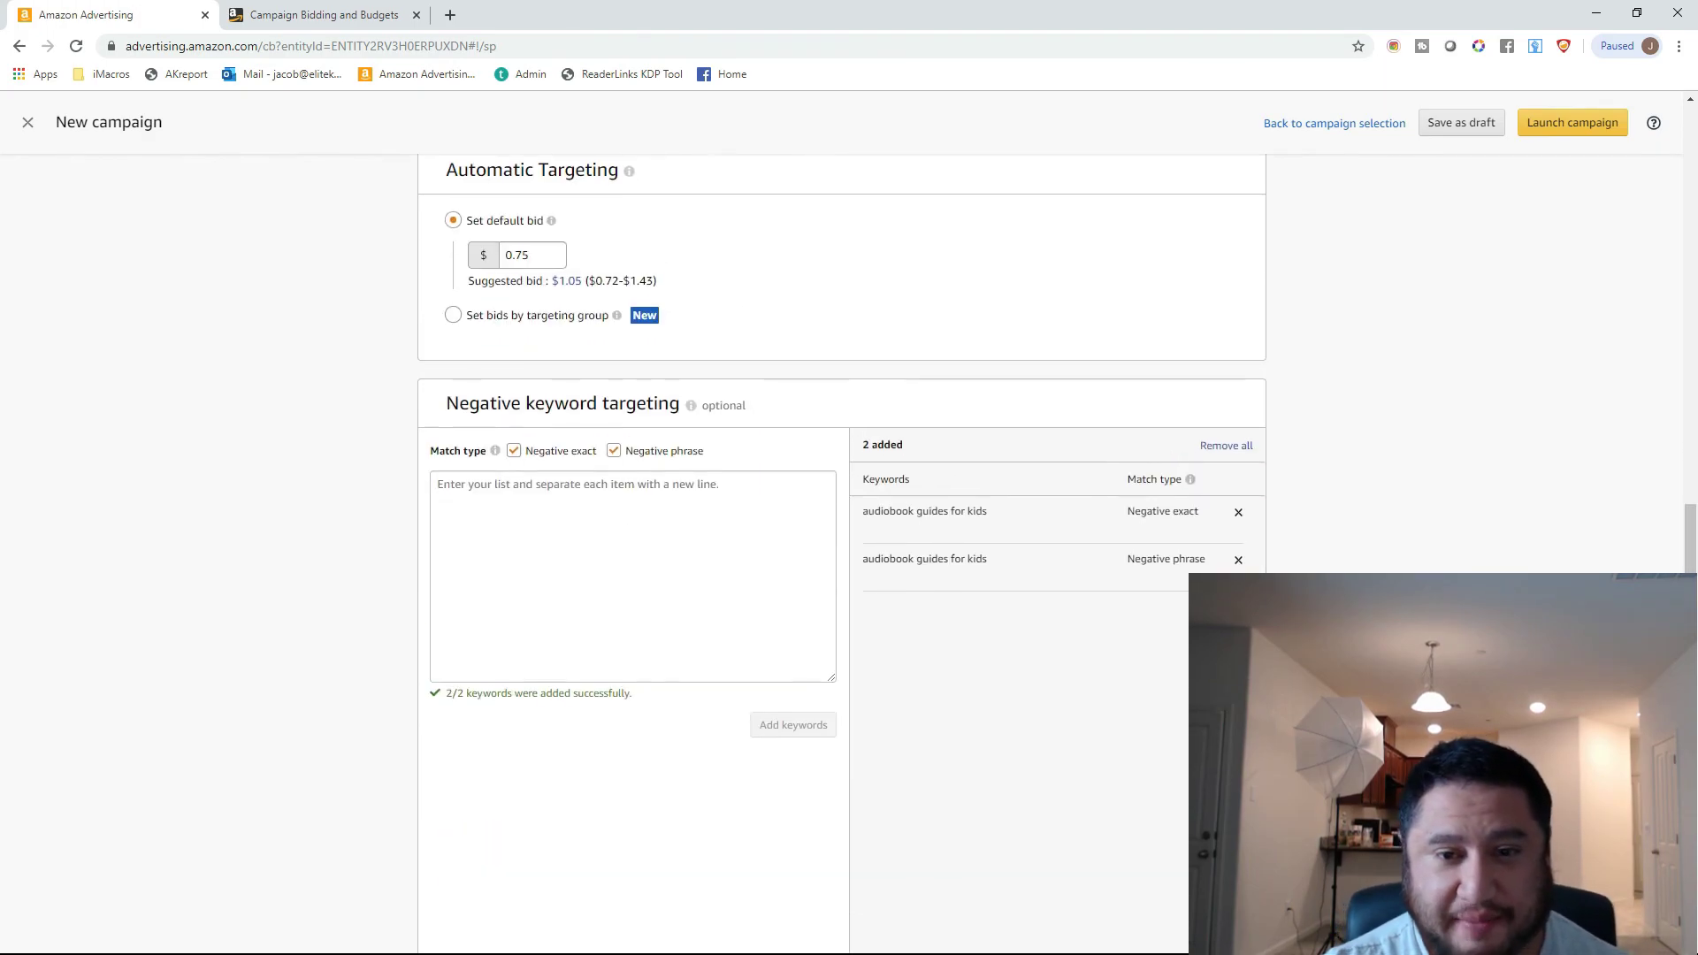
pyautogui.scroll(-9, 842, 548)
pyautogui.scroll(9, 668, 455)
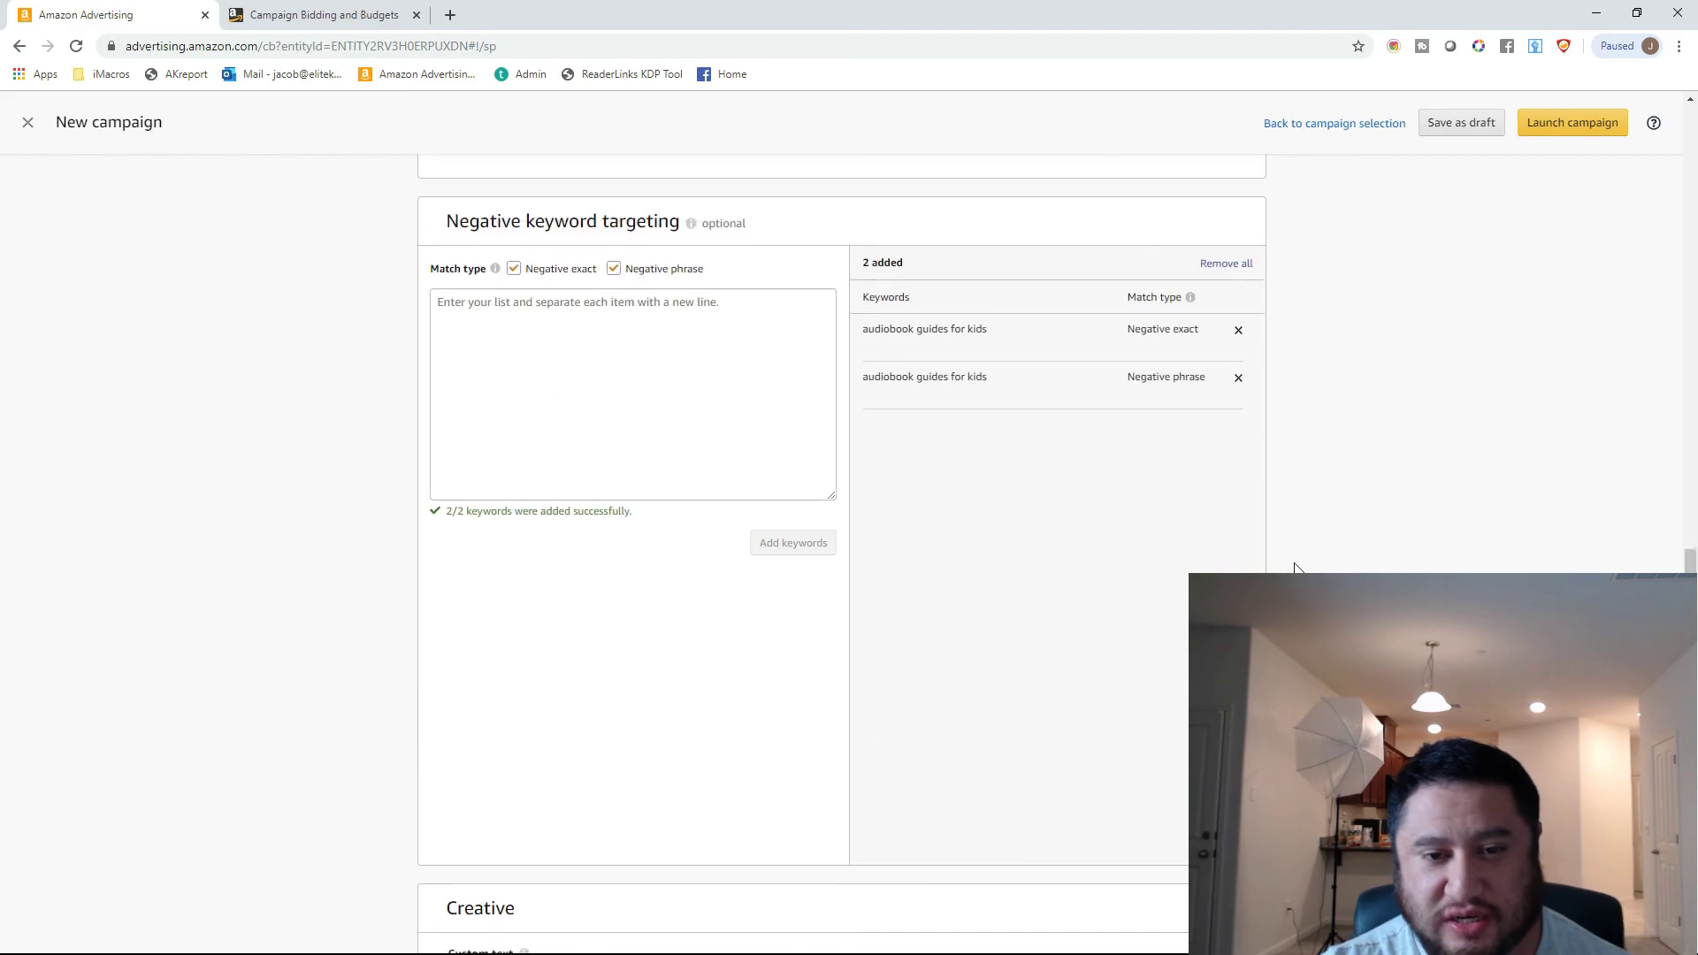
pyautogui.scroll(15, 639, 369)
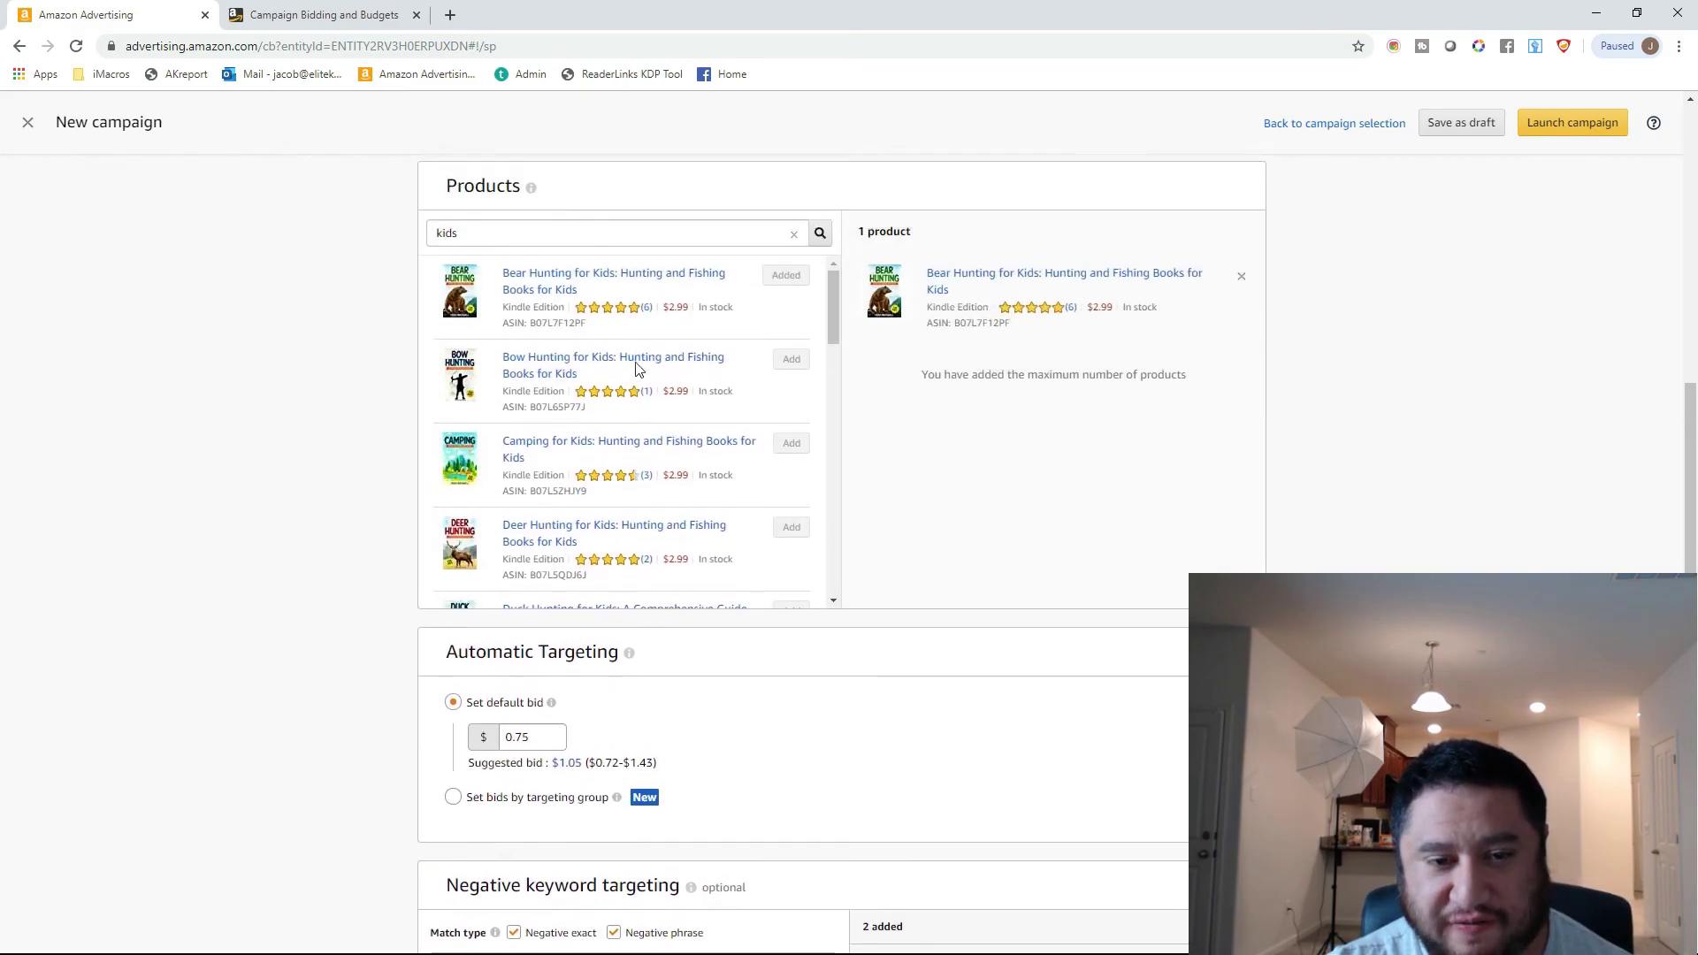
pyautogui.moveTo(646, 359)
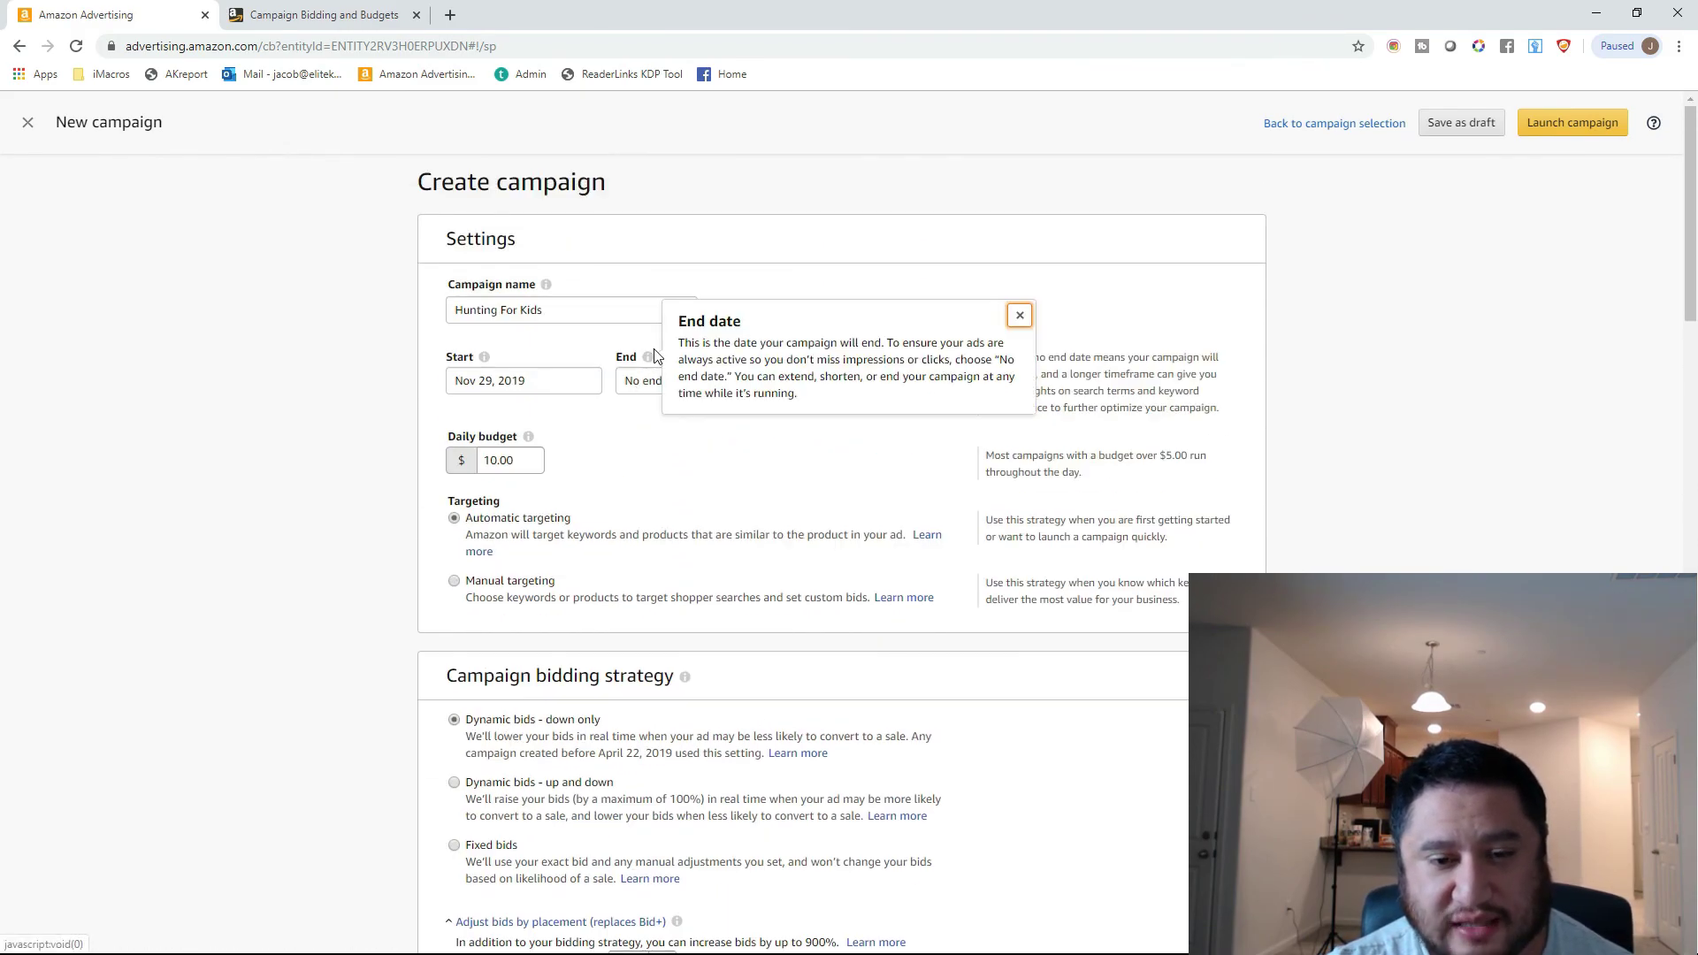
pyautogui.scroll(-5, 632, 361)
pyautogui.scroll(-8, 632, 361)
pyautogui.scroll(-3, 656, 350)
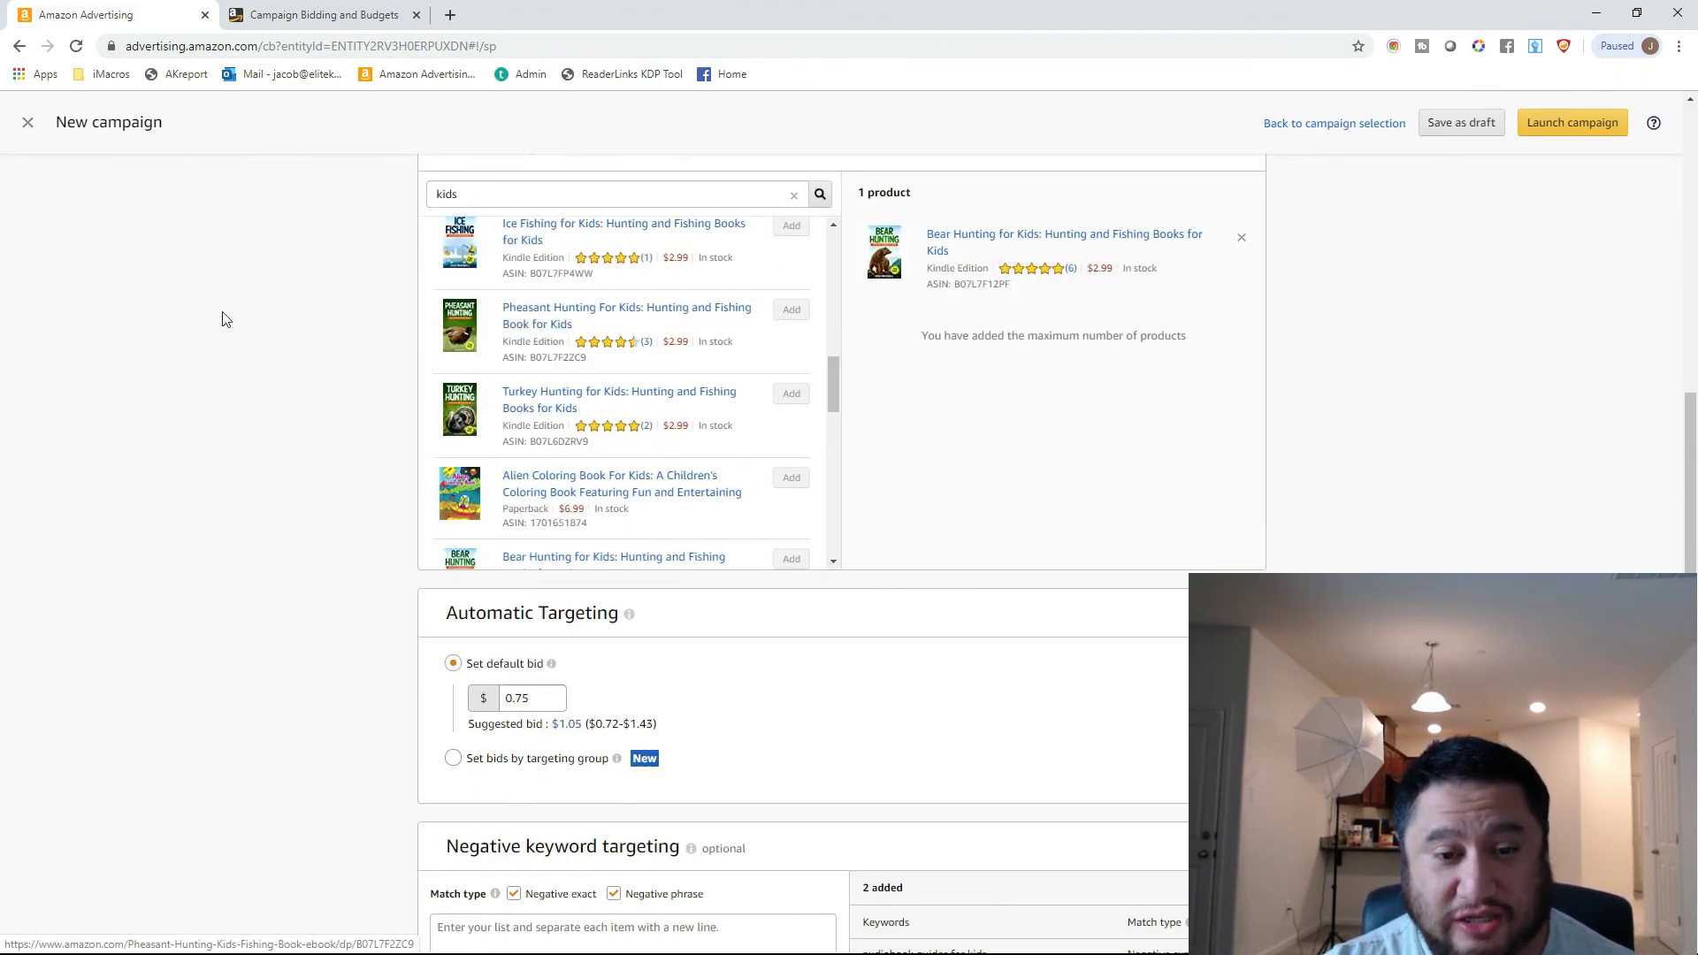
pyautogui.scroll(-13, 221, 292)
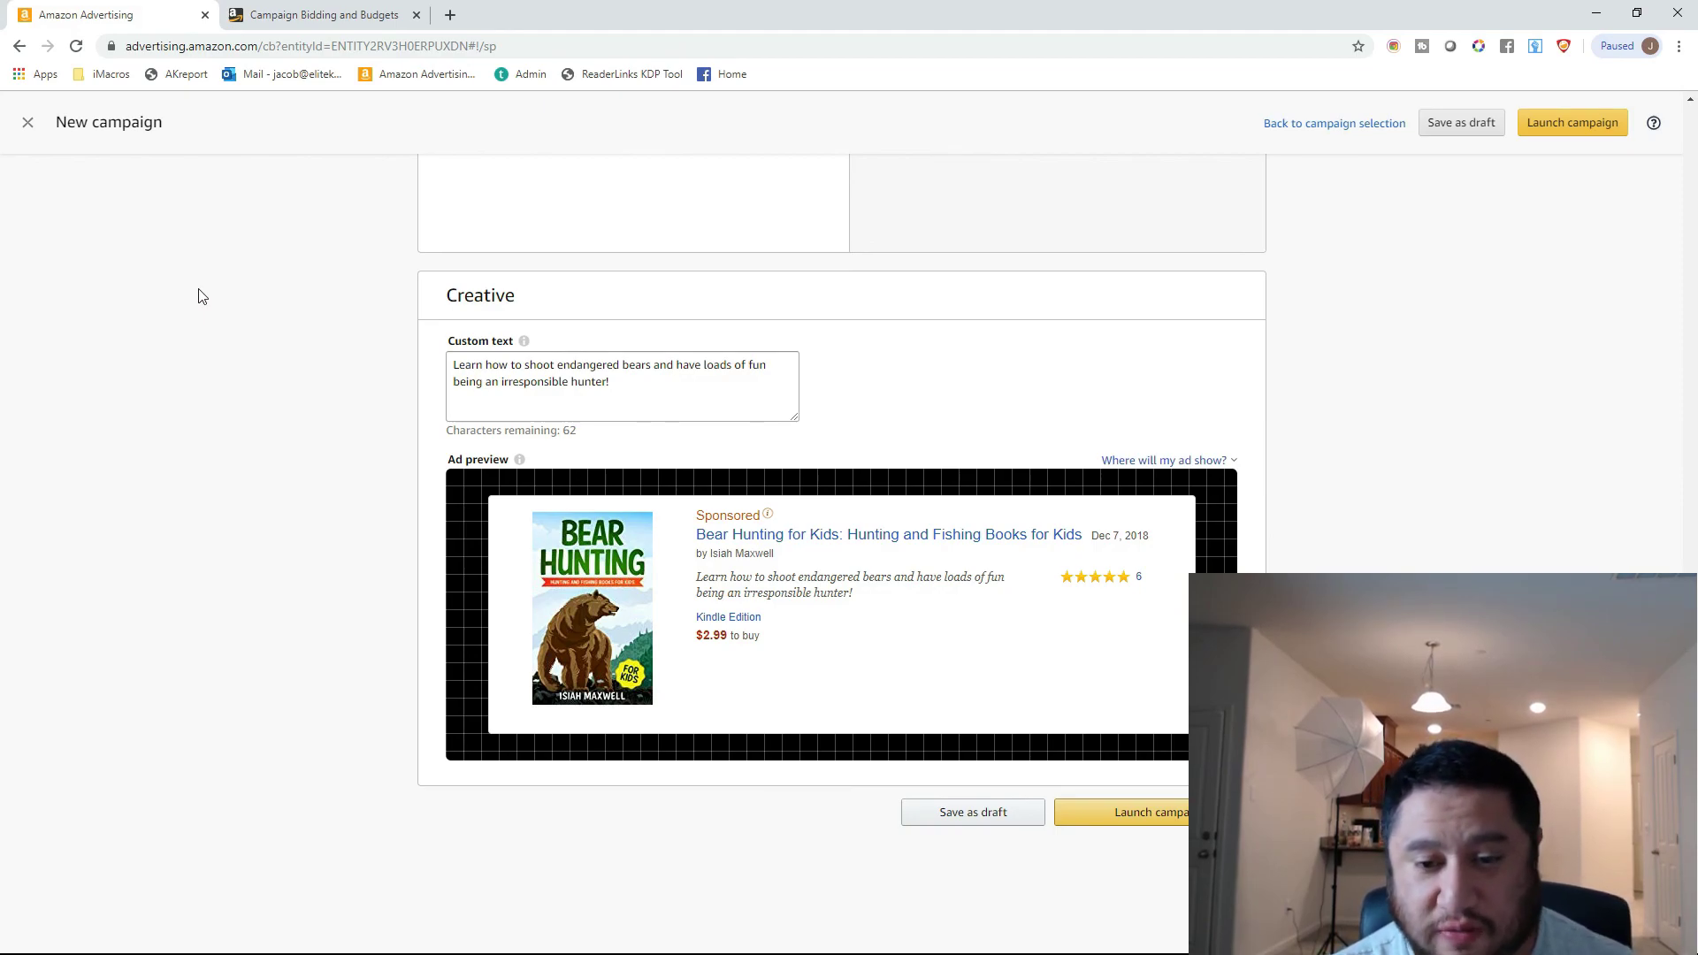
pyautogui.click(964, 561)
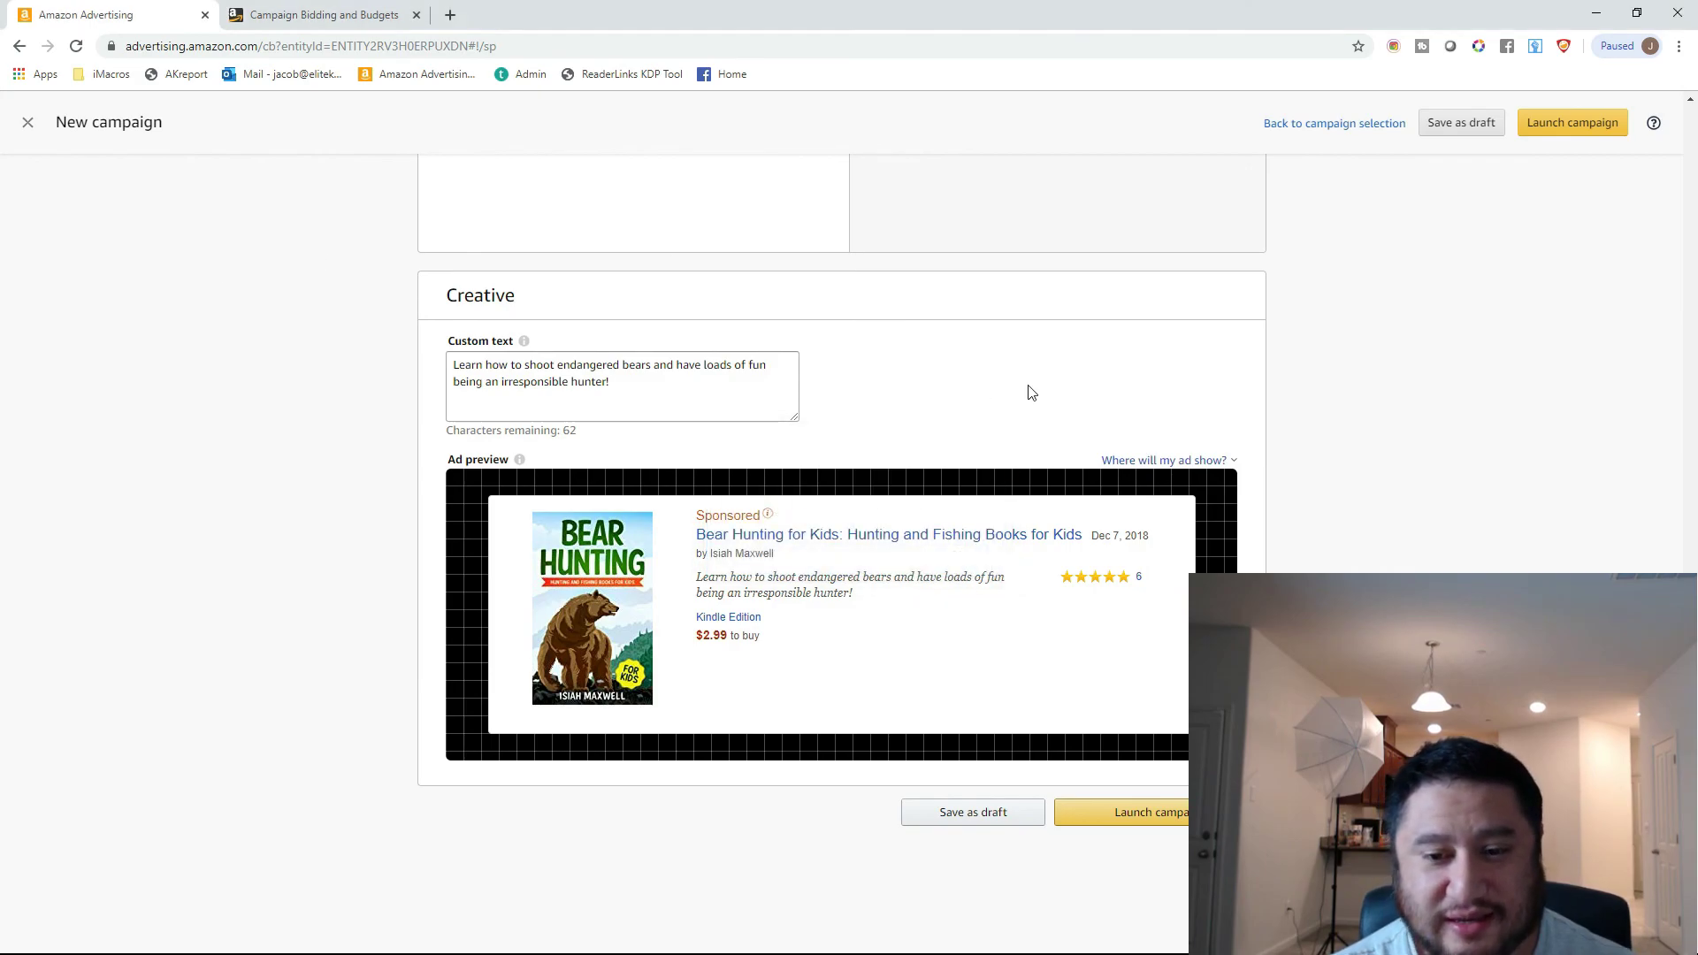